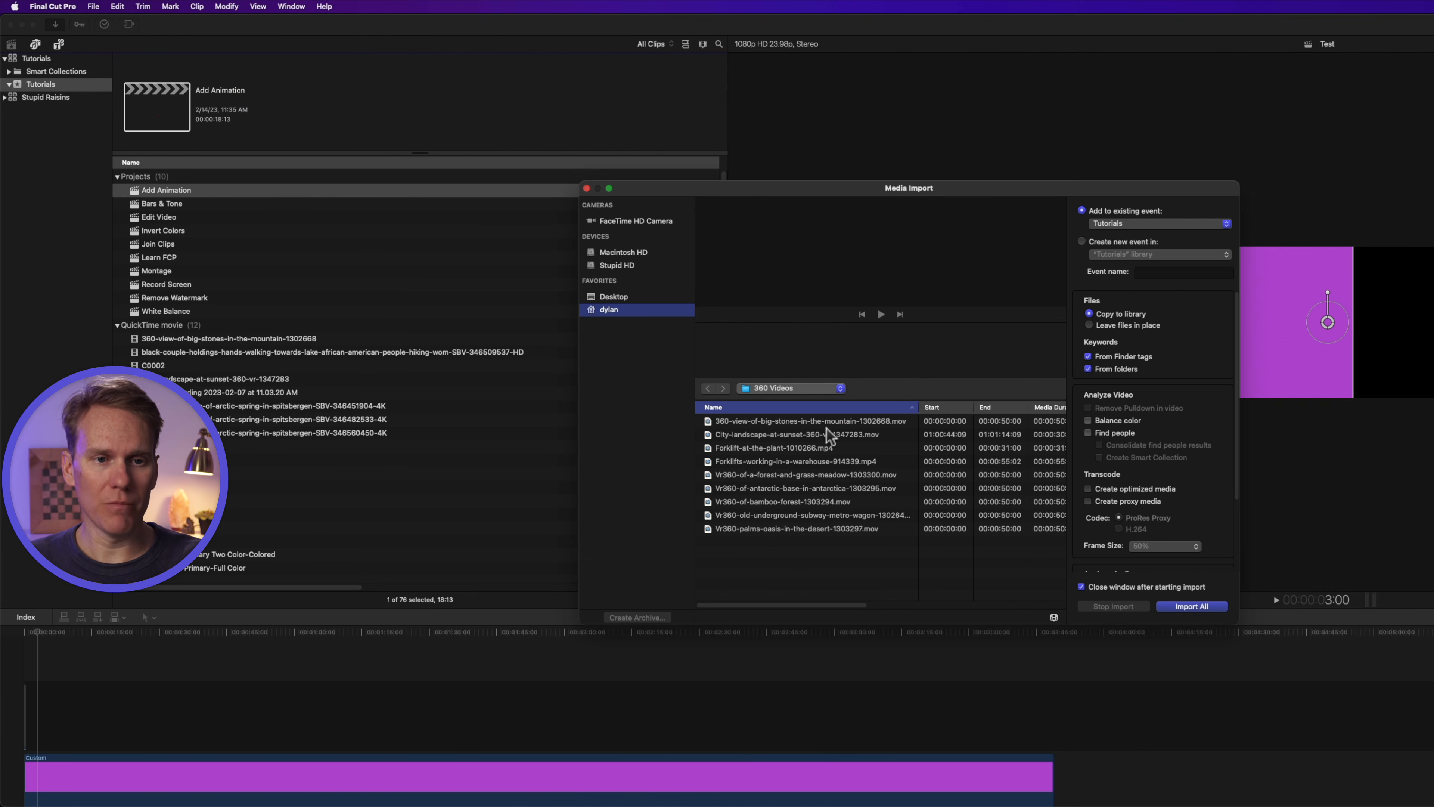
Step: Import the seven clips from Forklift-at-the-plant-1010266.mp4 through Vr360-palms-oasis-in-the-desert-1303297.mov into the Tutorials event
{"action": "left_click", "coordinate": [813, 421]}
{"action": "left_click", "coordinate": [816, 434]}
{"action": "left_click", "coordinate": [818, 451]}
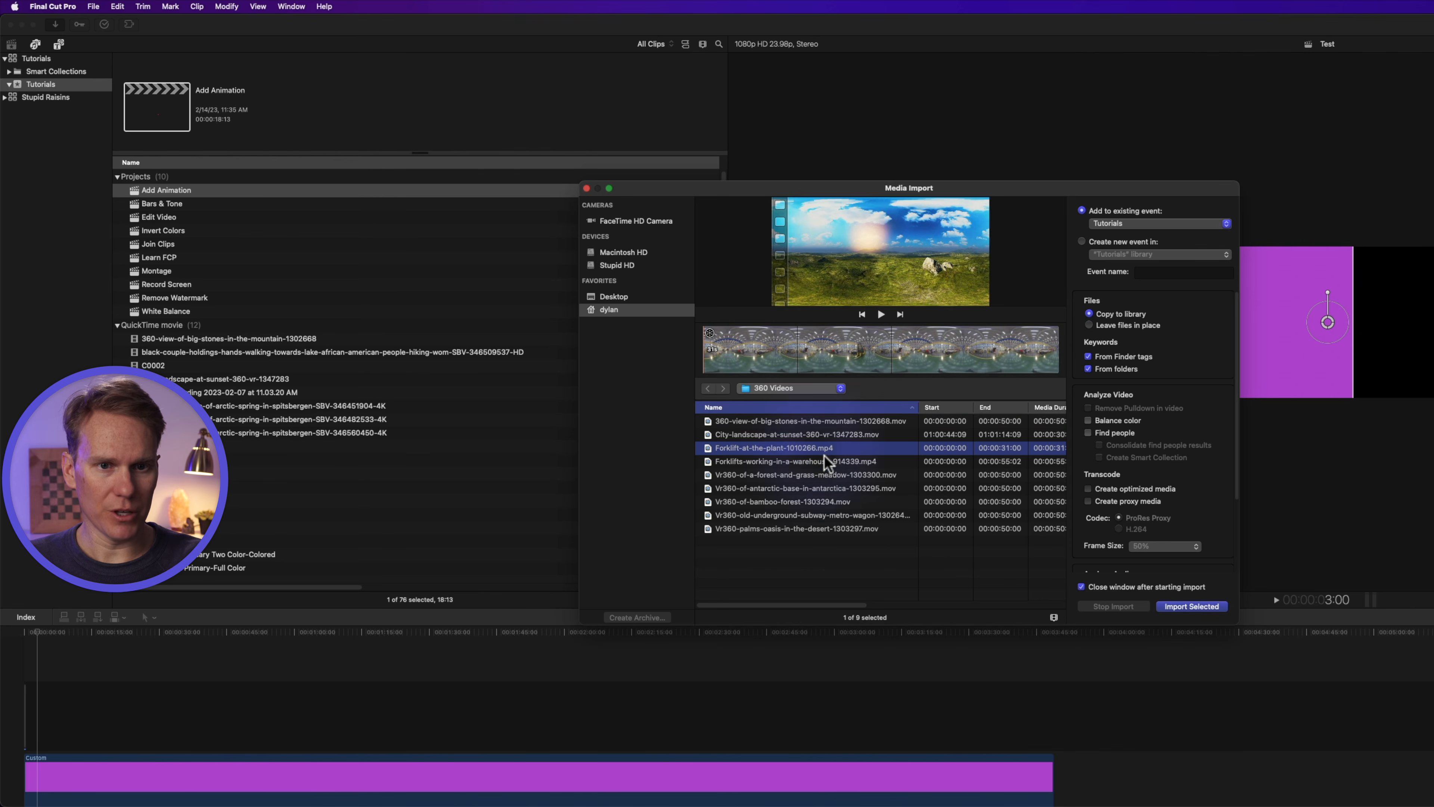
{"action": "left_click", "coordinate": [824, 529], "text": "shift"}
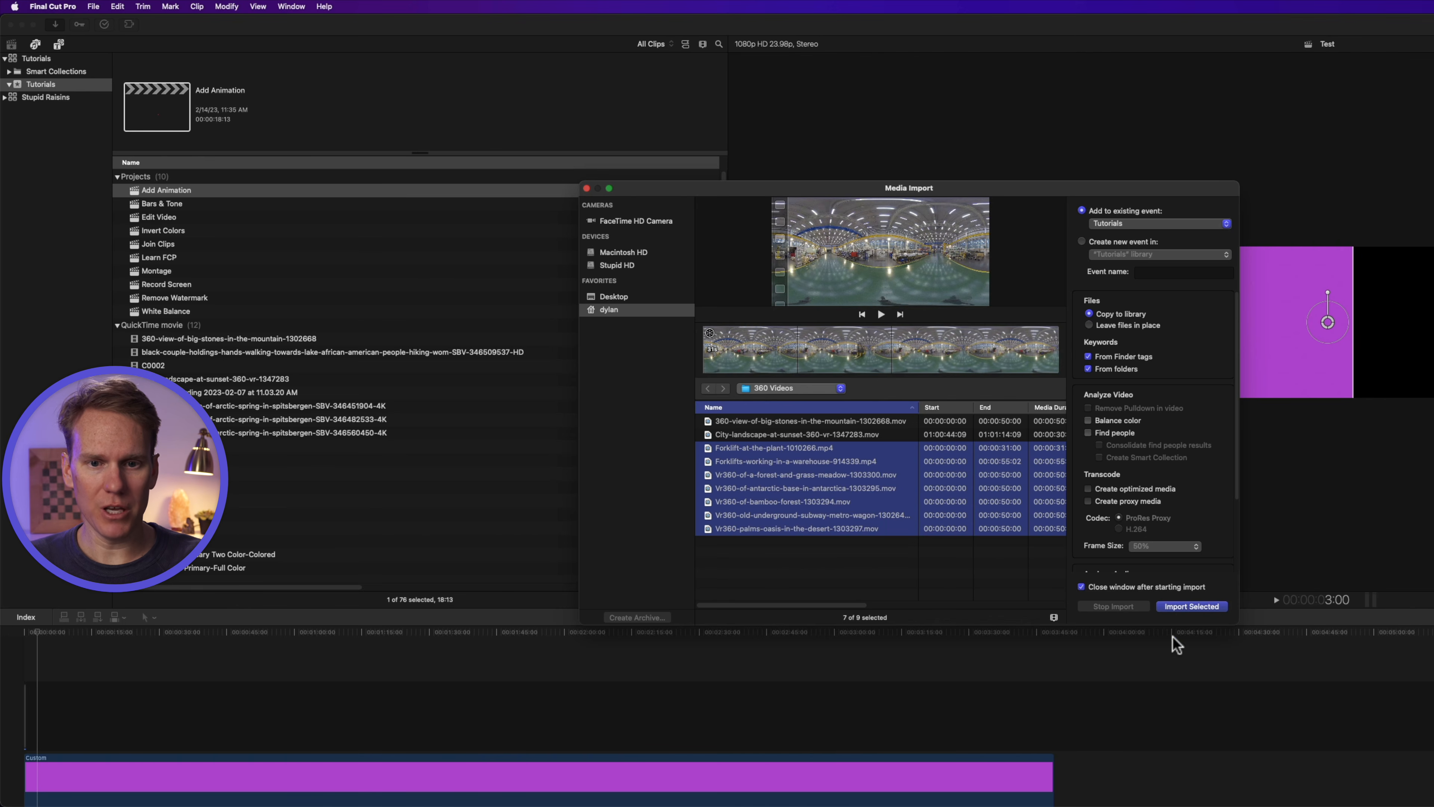
{"action": "left_click", "coordinate": [1183, 609]}
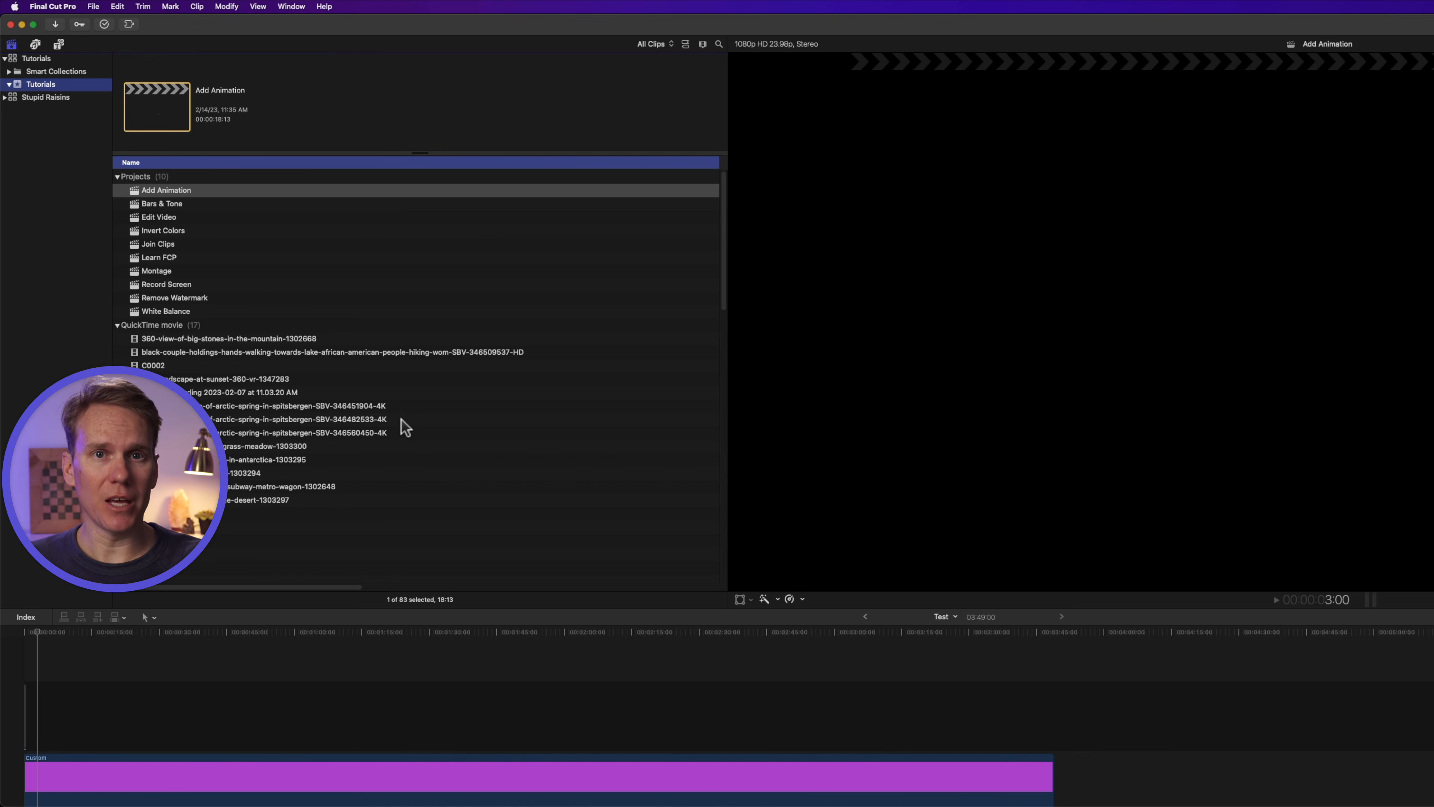
Step: Set the 360° projection mode of the three vr-360-panorama-of-arctic-spring-in-spitsbergen clips to Equirectangular
{"action": "left_click", "coordinate": [443, 406]}
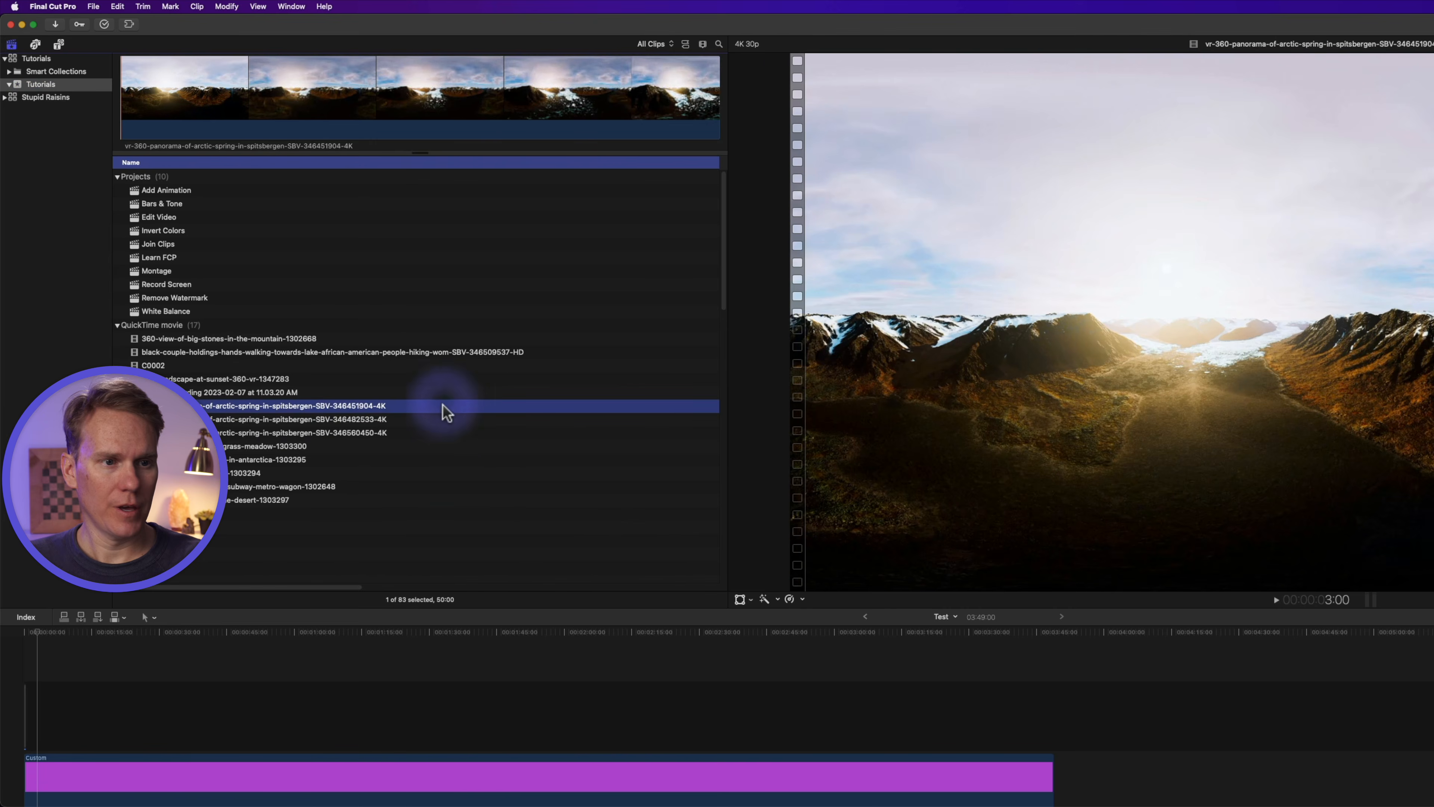
{"action": "left_click", "coordinate": [438, 432], "text": "shift"}
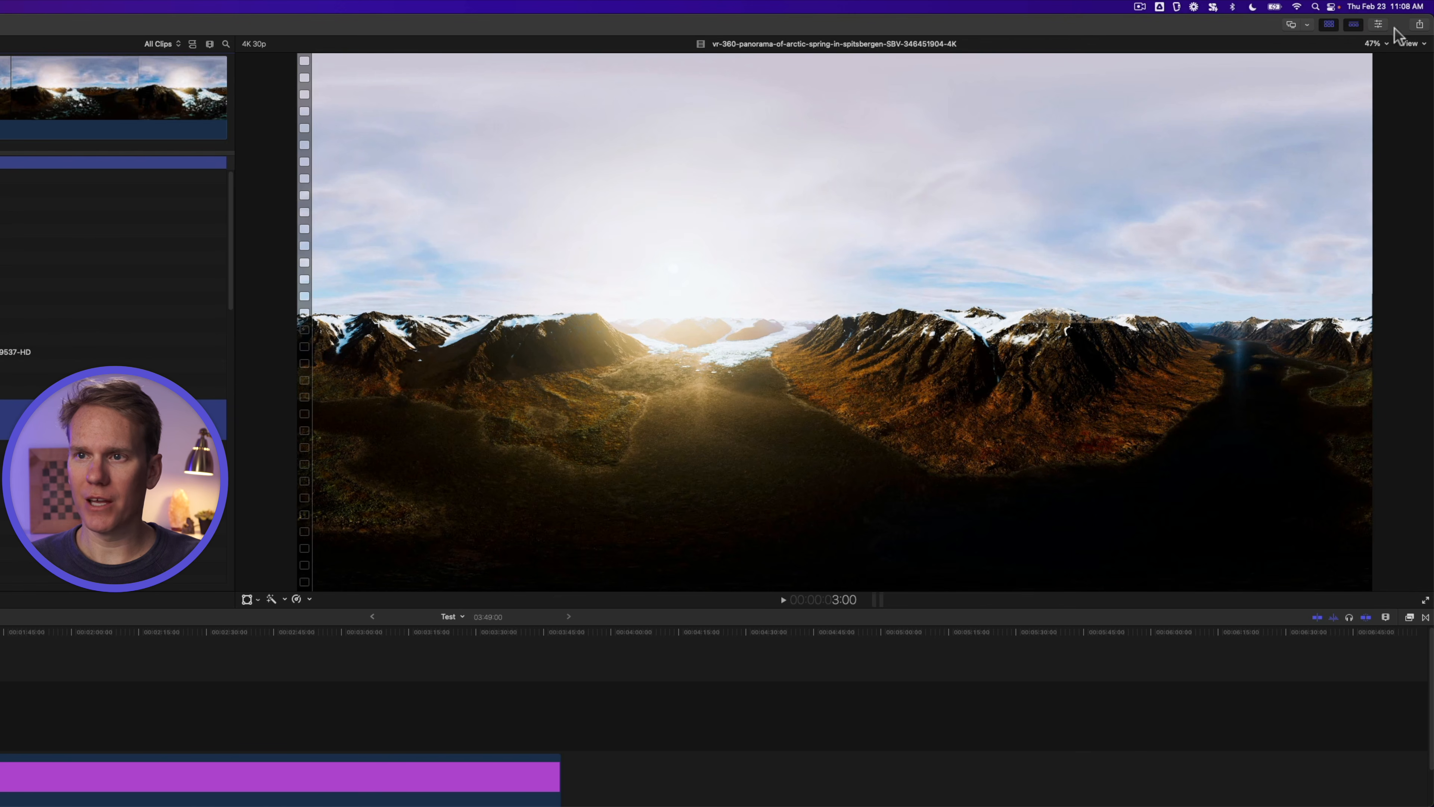
{"action": "left_click", "coordinate": [1381, 24]}
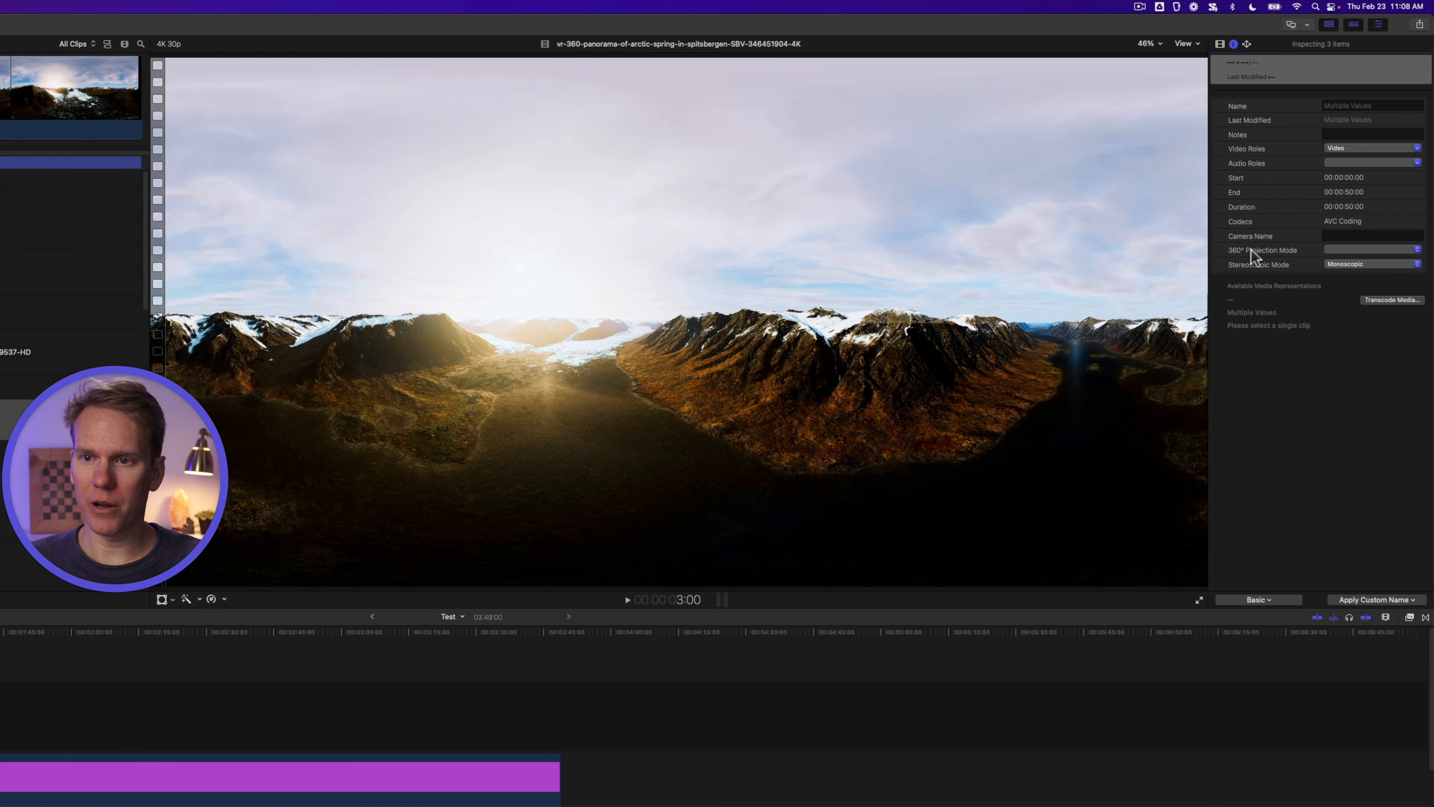
{"action": "left_click", "coordinate": [1330, 252]}
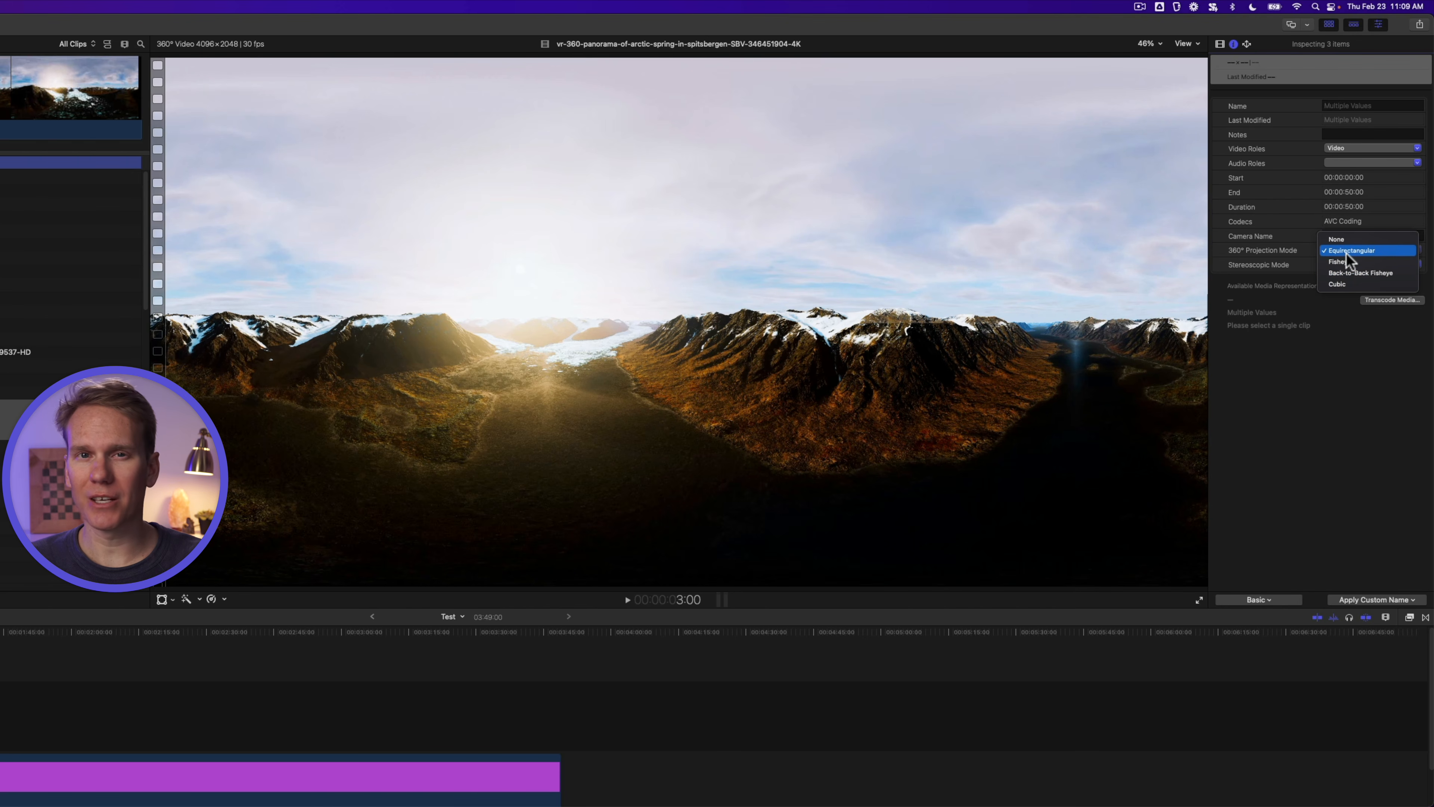
{"action": "left_click", "coordinate": [1330, 256]}
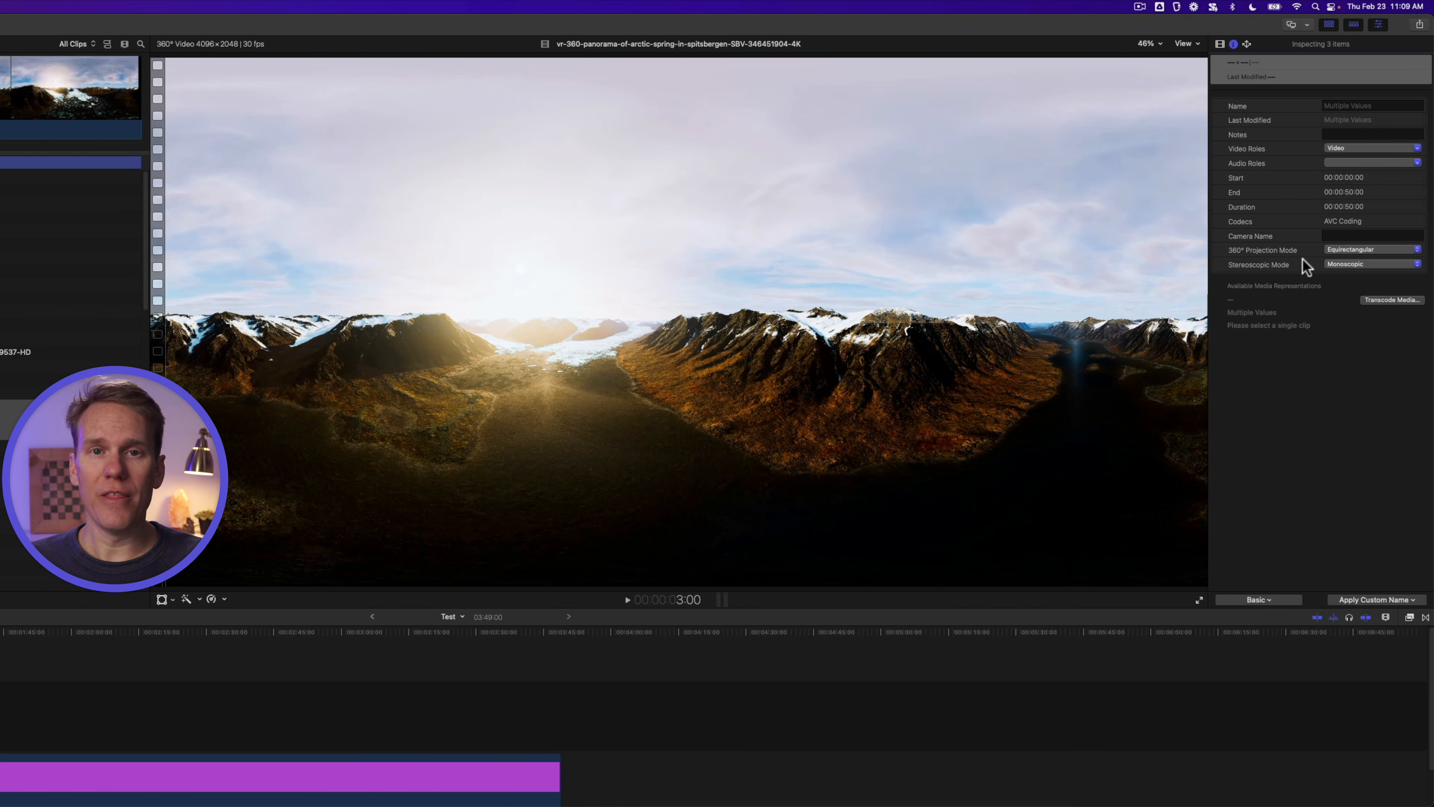
Step: Review the stereoscopic mode options for the three panorama clips and use Monoscopic
{"action": "left_click", "coordinate": [1352, 266]}
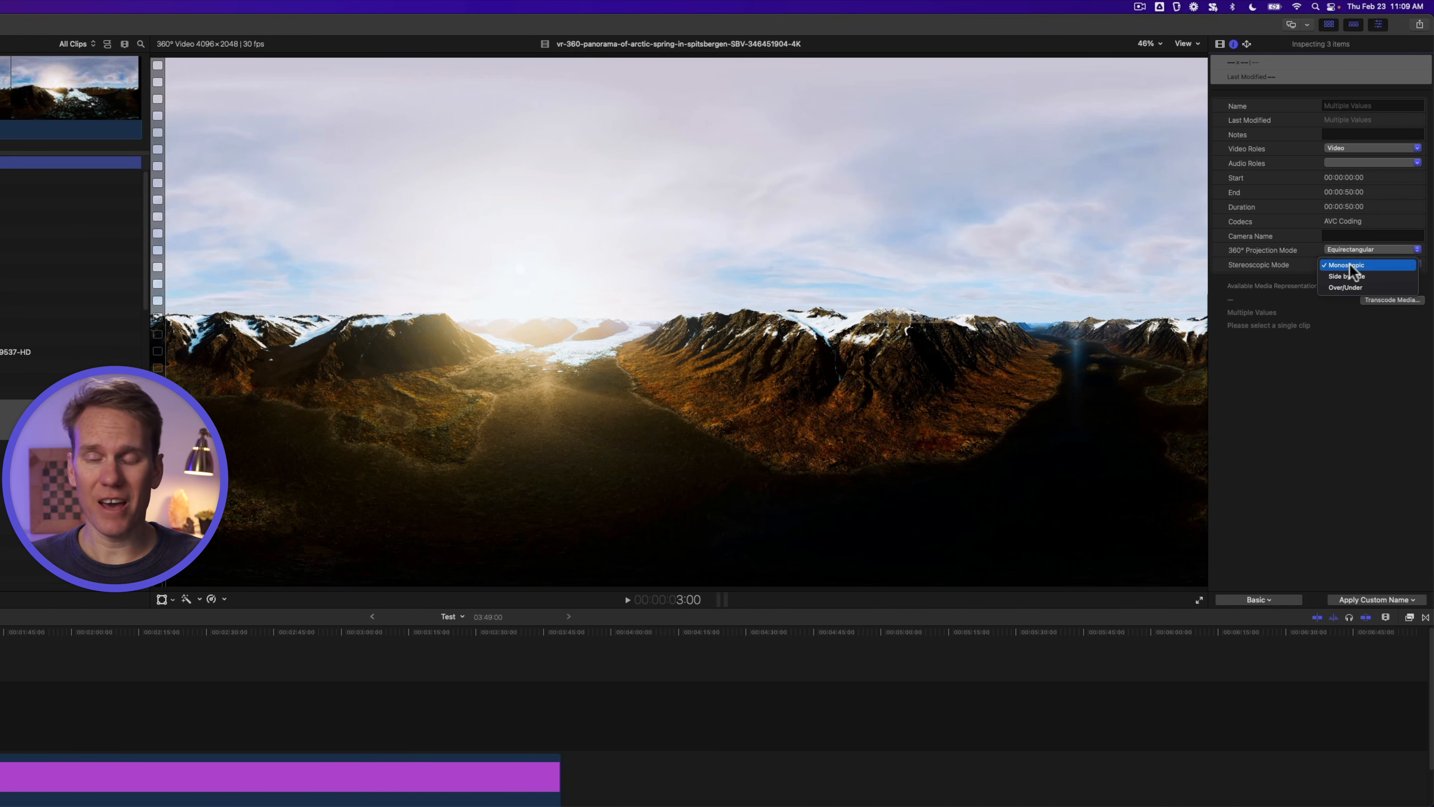
{"action": "left_click", "coordinate": [1351, 266]}
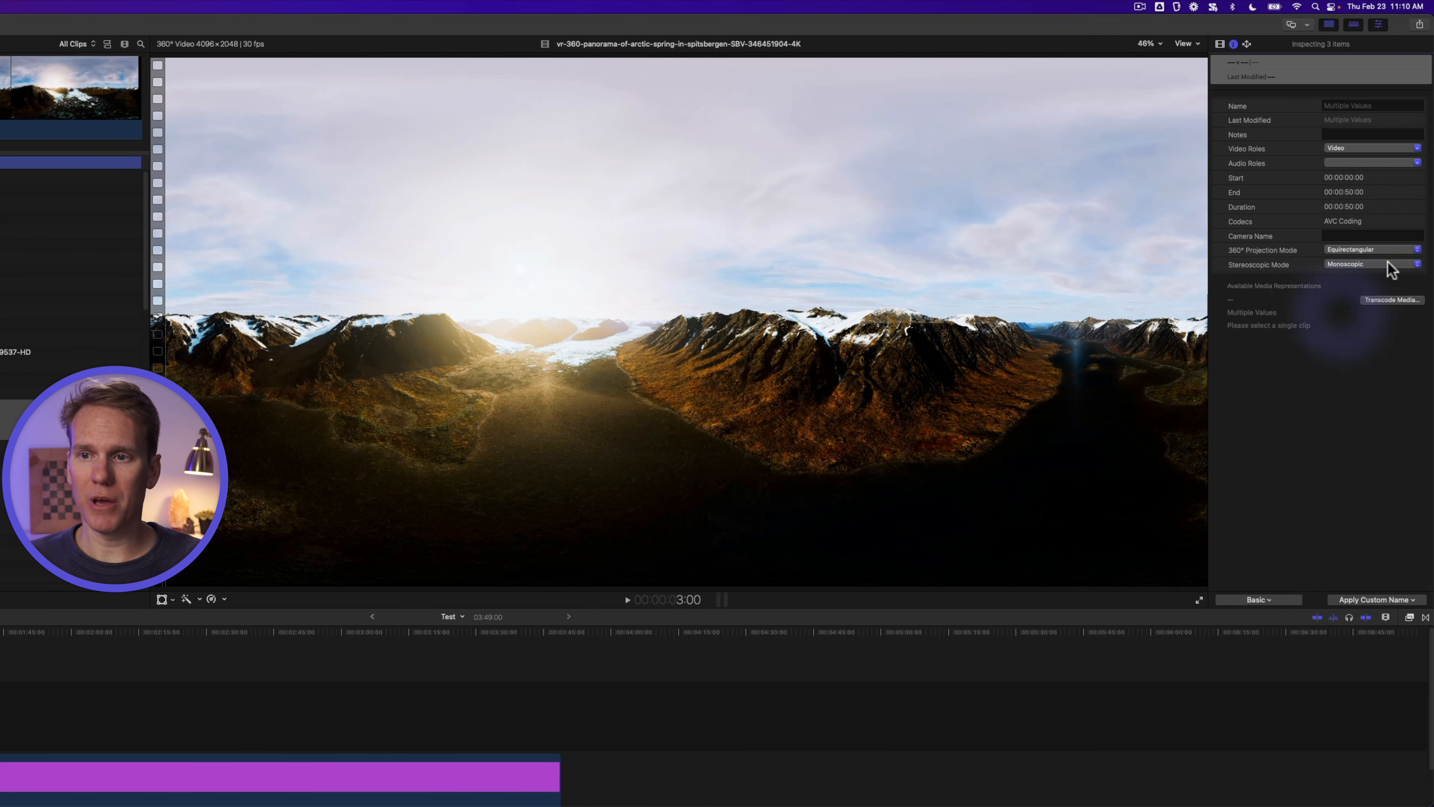
{"action": "left_click", "coordinate": [1358, 266]}
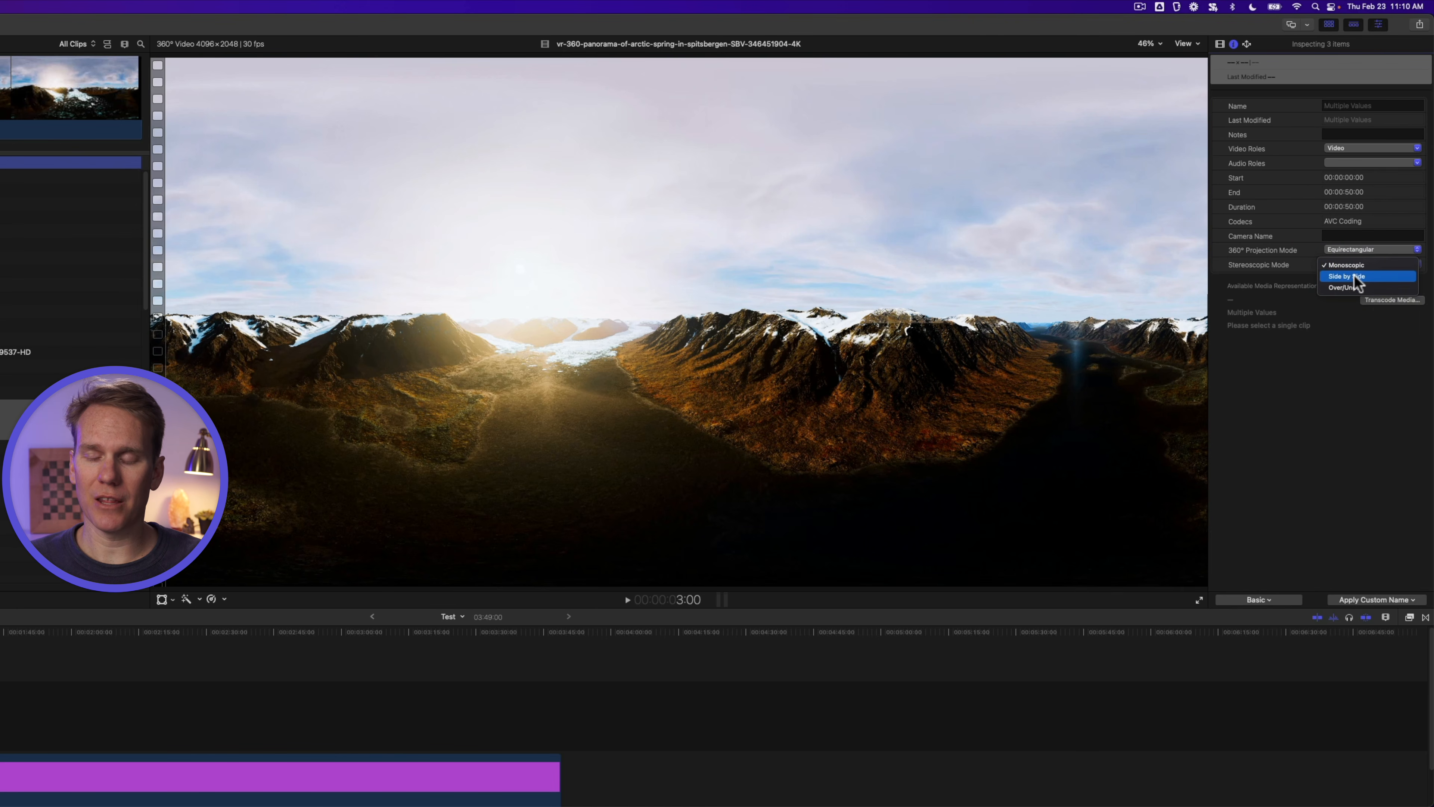
{"action": "left_click", "coordinate": [1355, 276]}
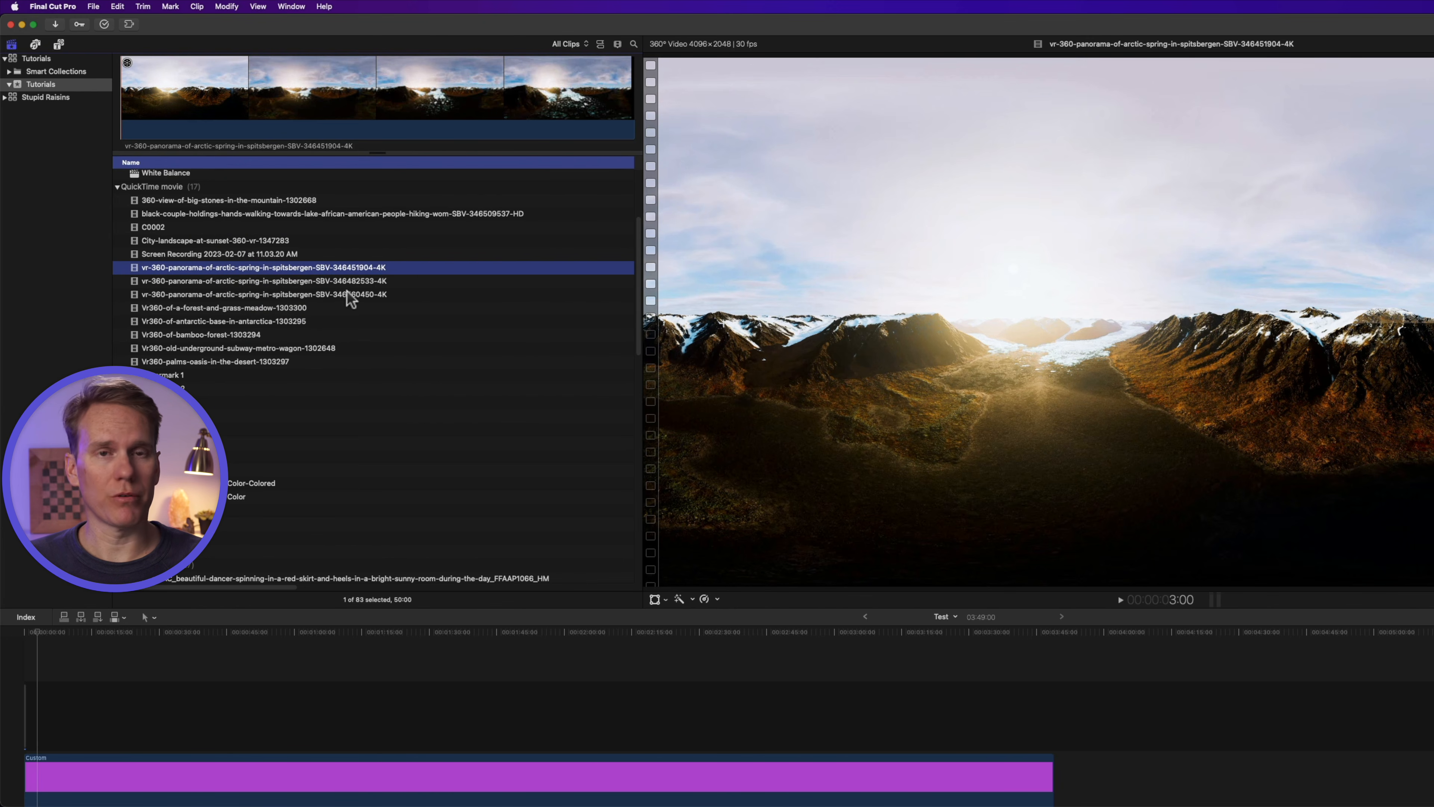
{"action": "left_click", "coordinate": [93, 7]}
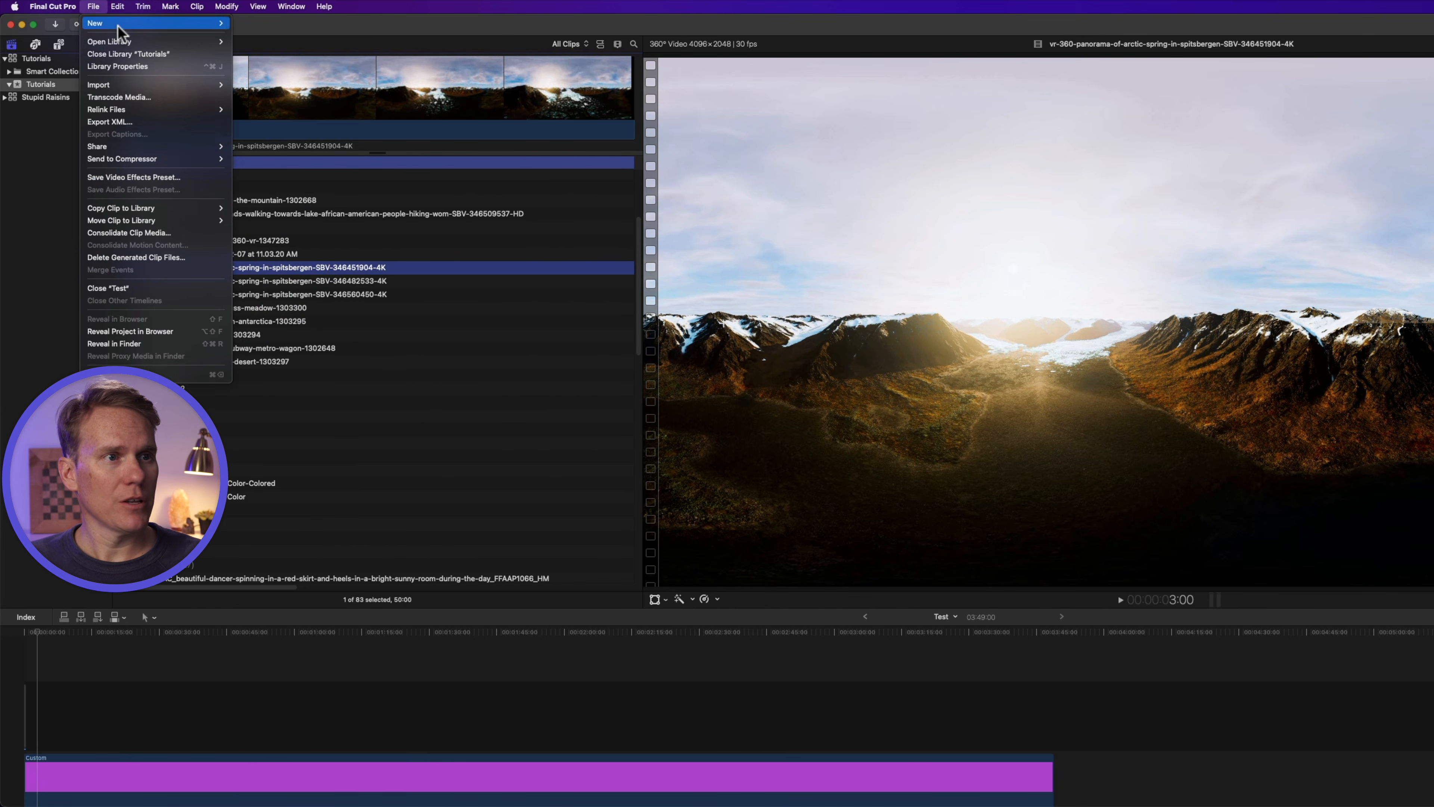
{"action": "mouse_move", "coordinate": [121, 27]}
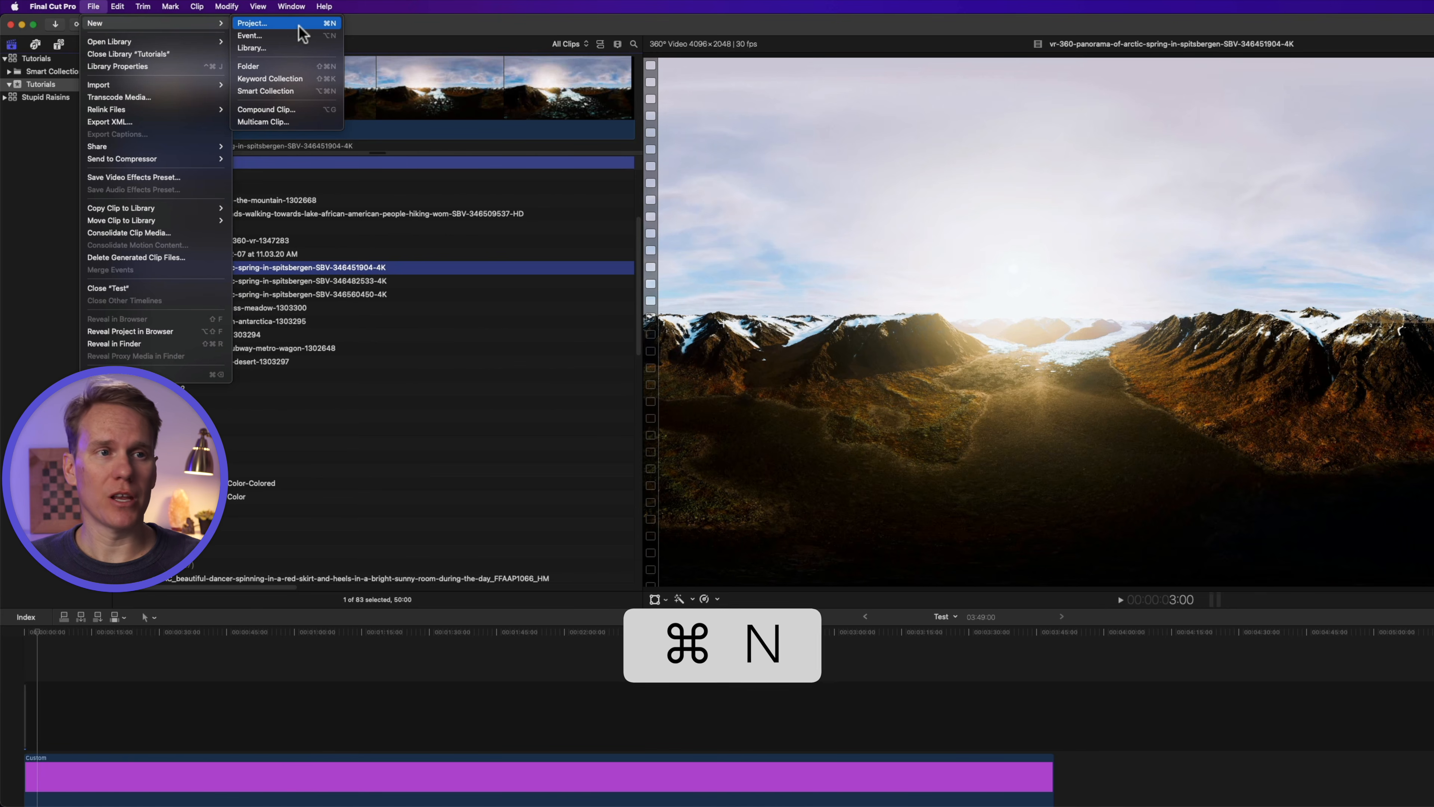
{"action": "key", "text": "super+n"}
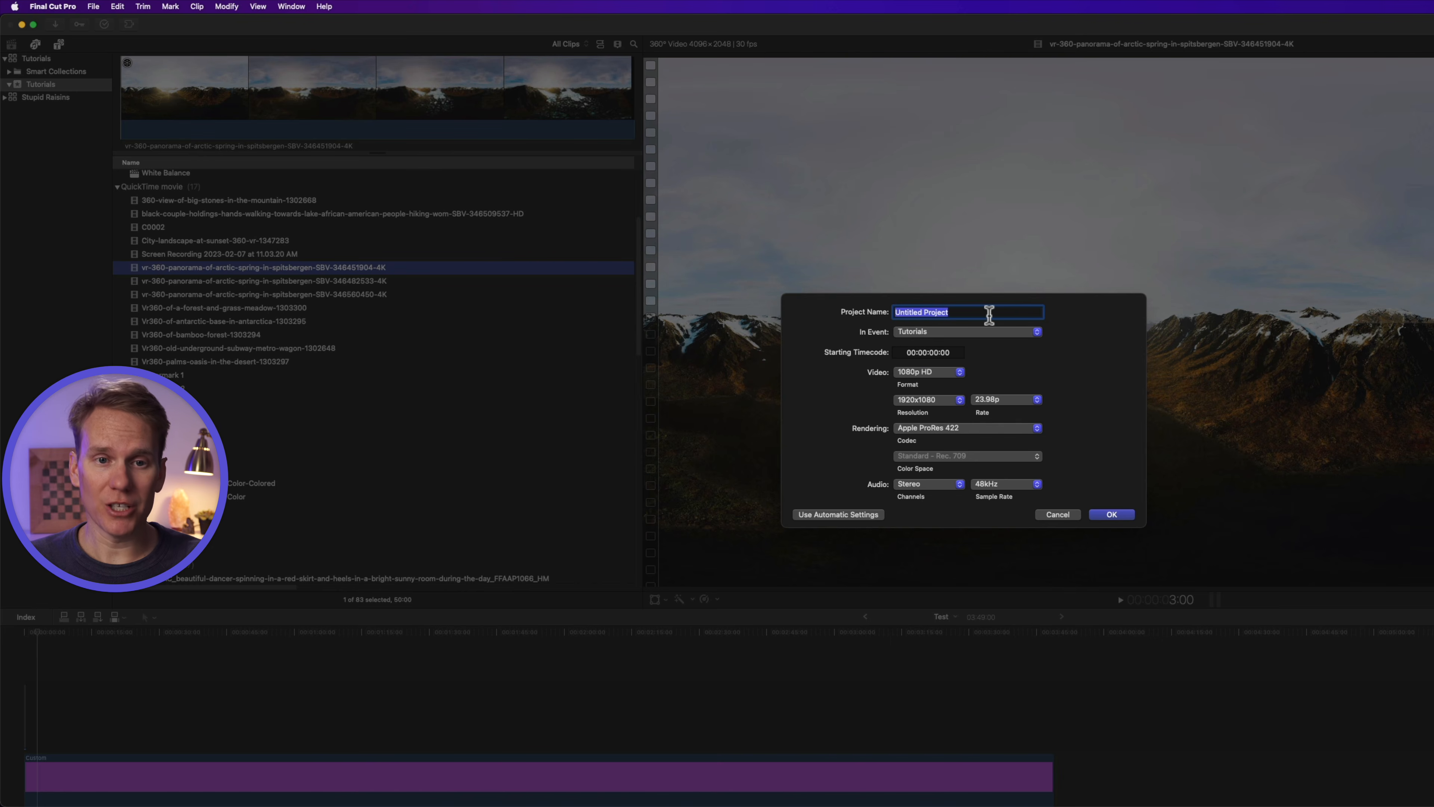
{"action": "left_click", "coordinate": [917, 372]}
{"action": "left_click", "coordinate": [929, 485]}
{"action": "left_click", "coordinate": [930, 390]}
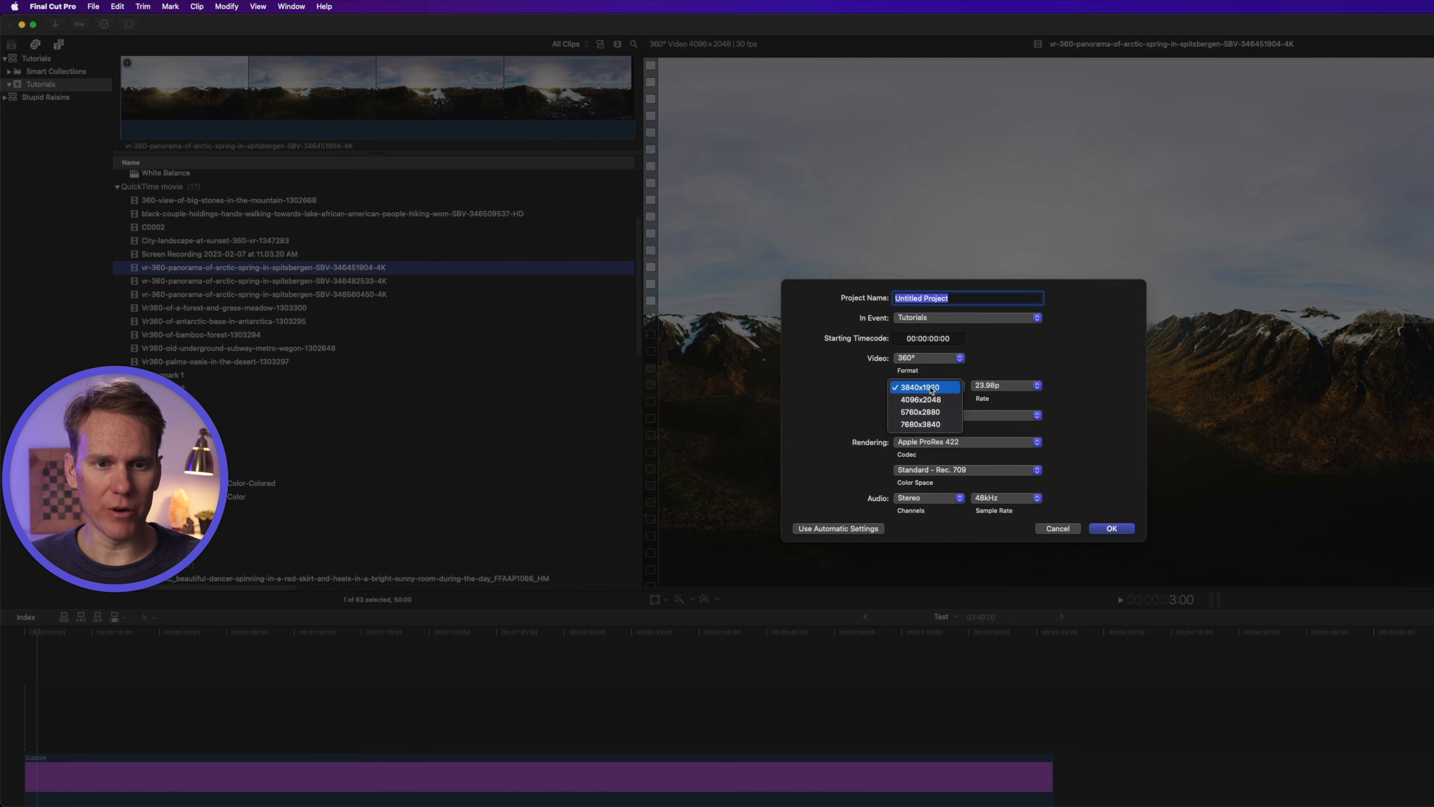
{"action": "left_click", "coordinate": [1007, 384]}
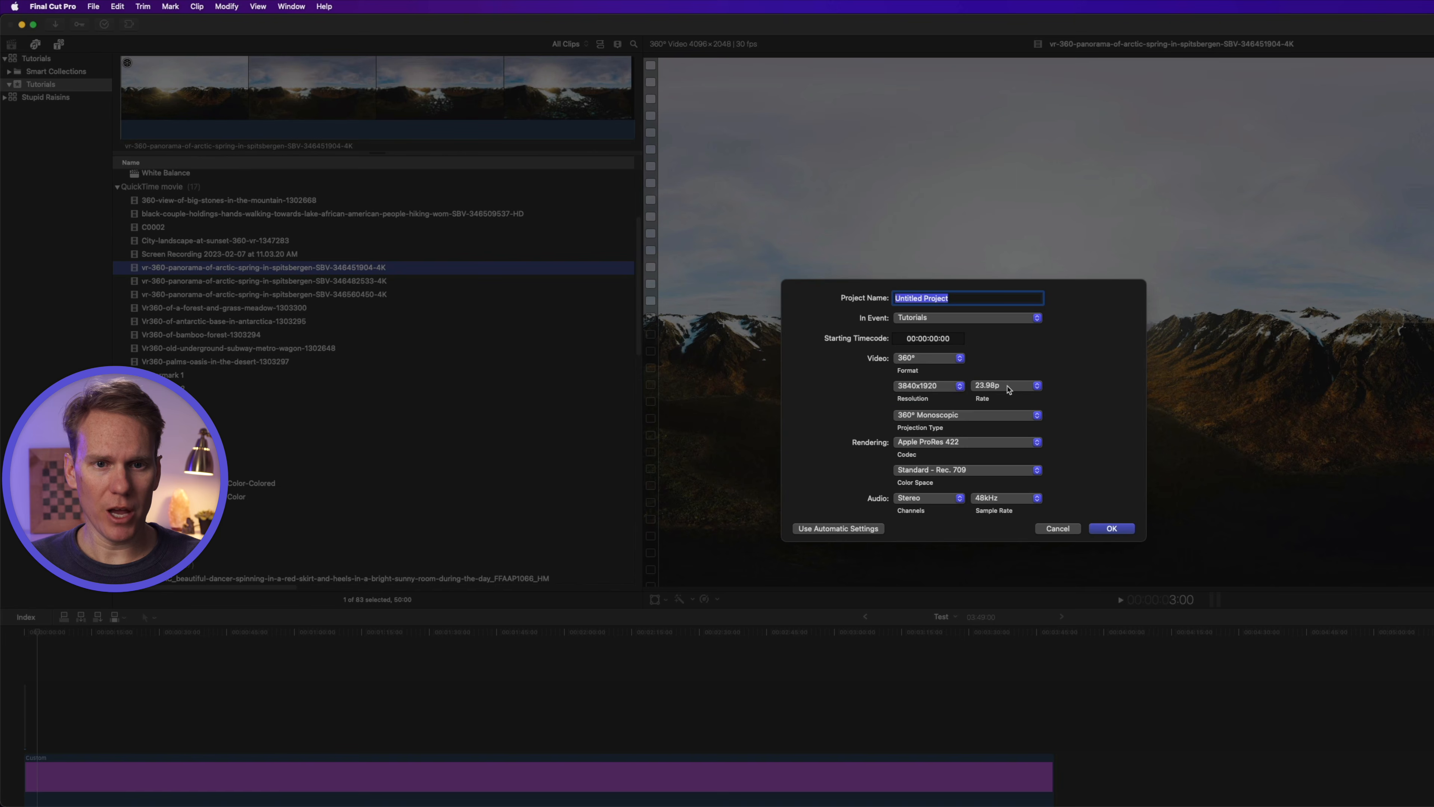
{"action": "left_click", "coordinate": [958, 416]}
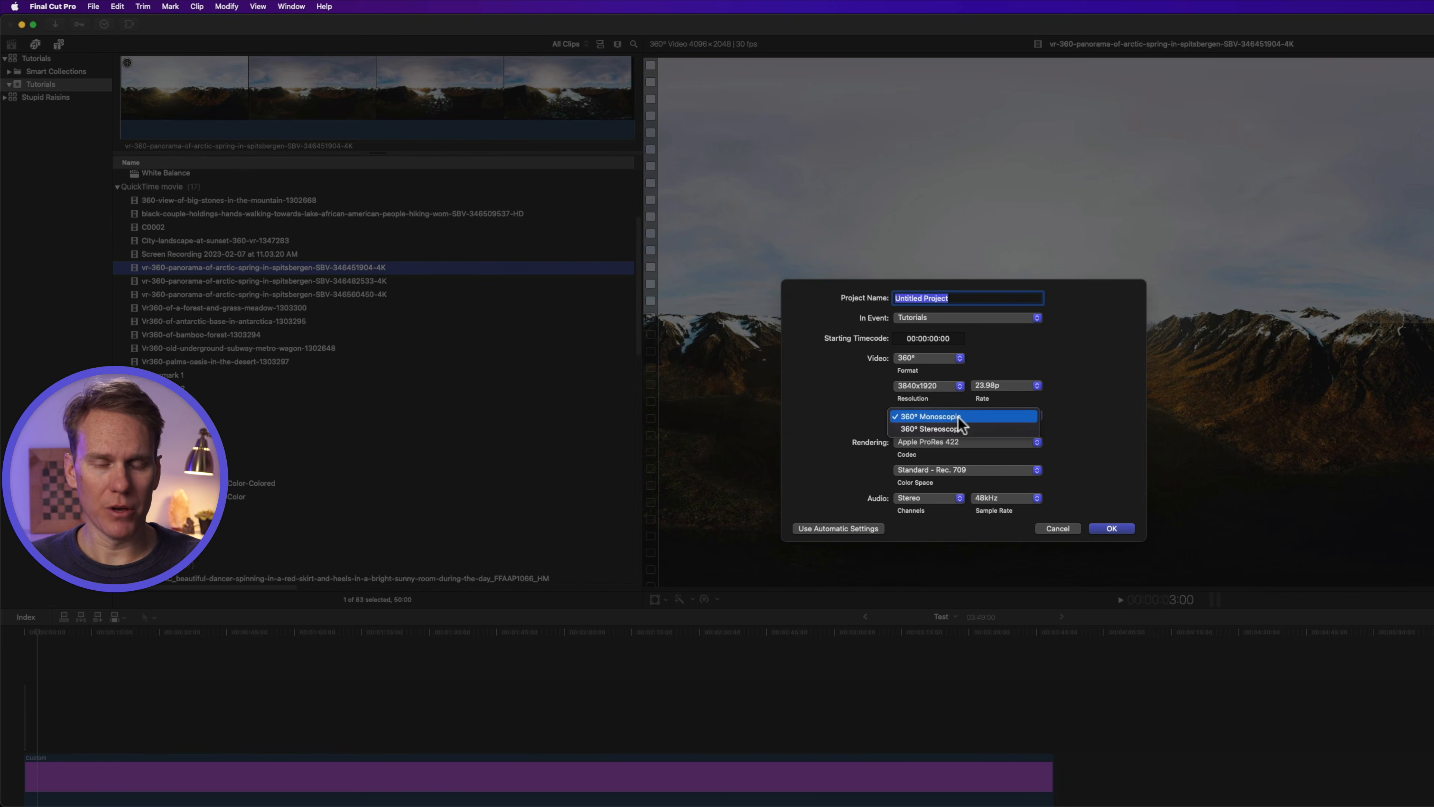
{"action": "left_click", "coordinate": [959, 417]}
{"action": "left_click", "coordinate": [1058, 529]}
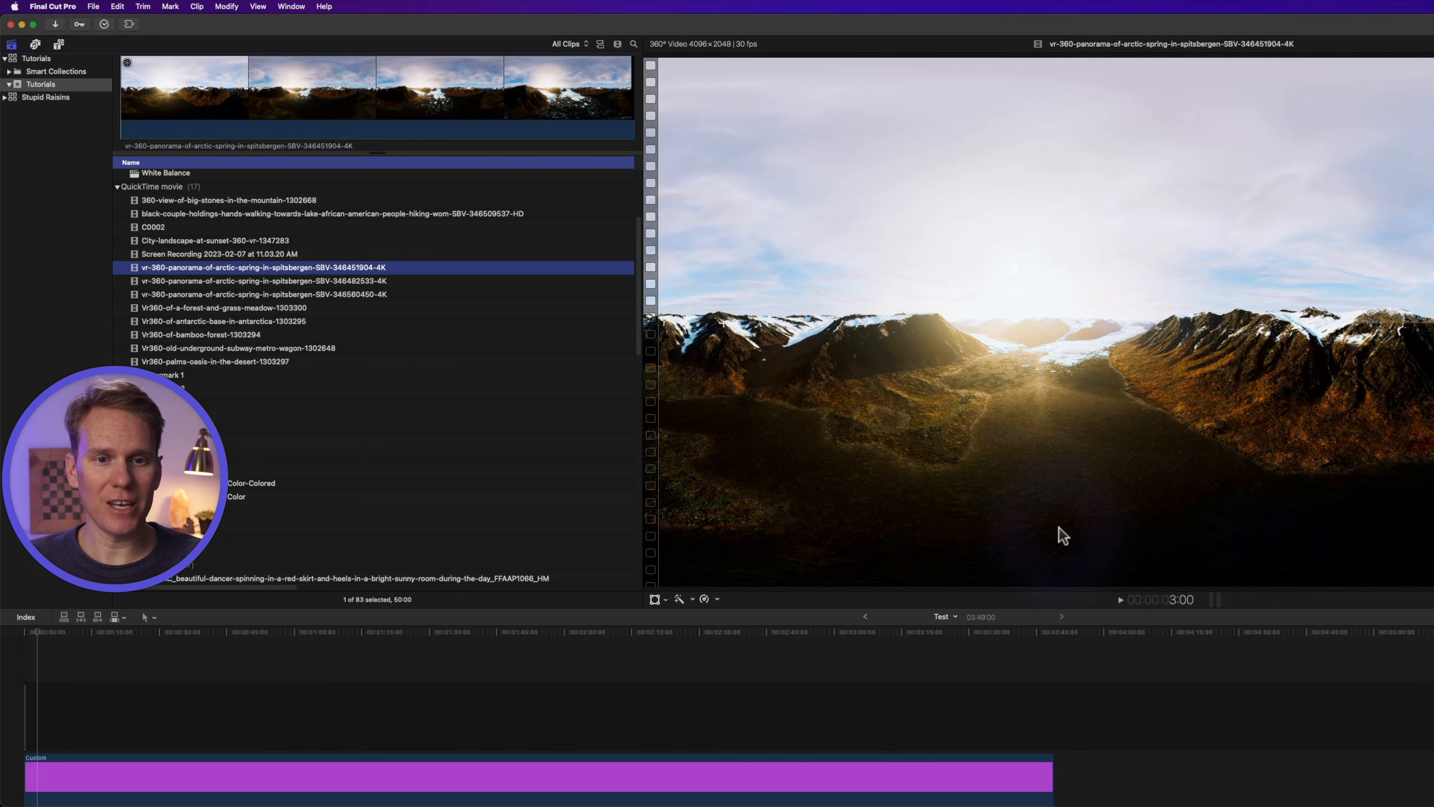
Step: Create a project named 360 in the Tutorials event from the three arctic spring panorama clips, using their 360° monoscopic 4096x2048, 30p settings
{"action": "left_click", "coordinate": [355, 294], "text": "shift"}
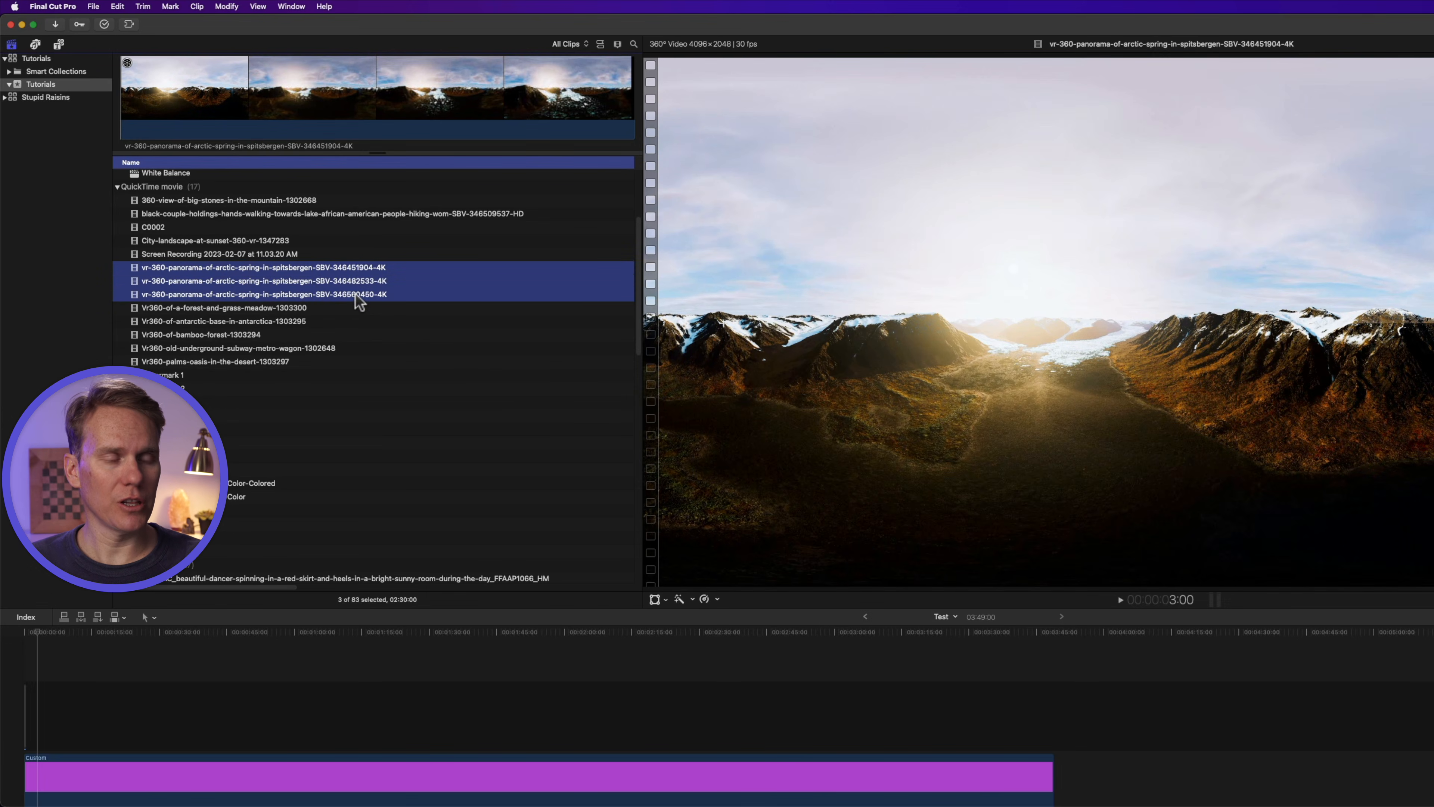
{"action": "right_click", "coordinate": [356, 287]}
{"action": "left_click", "coordinate": [390, 288]}
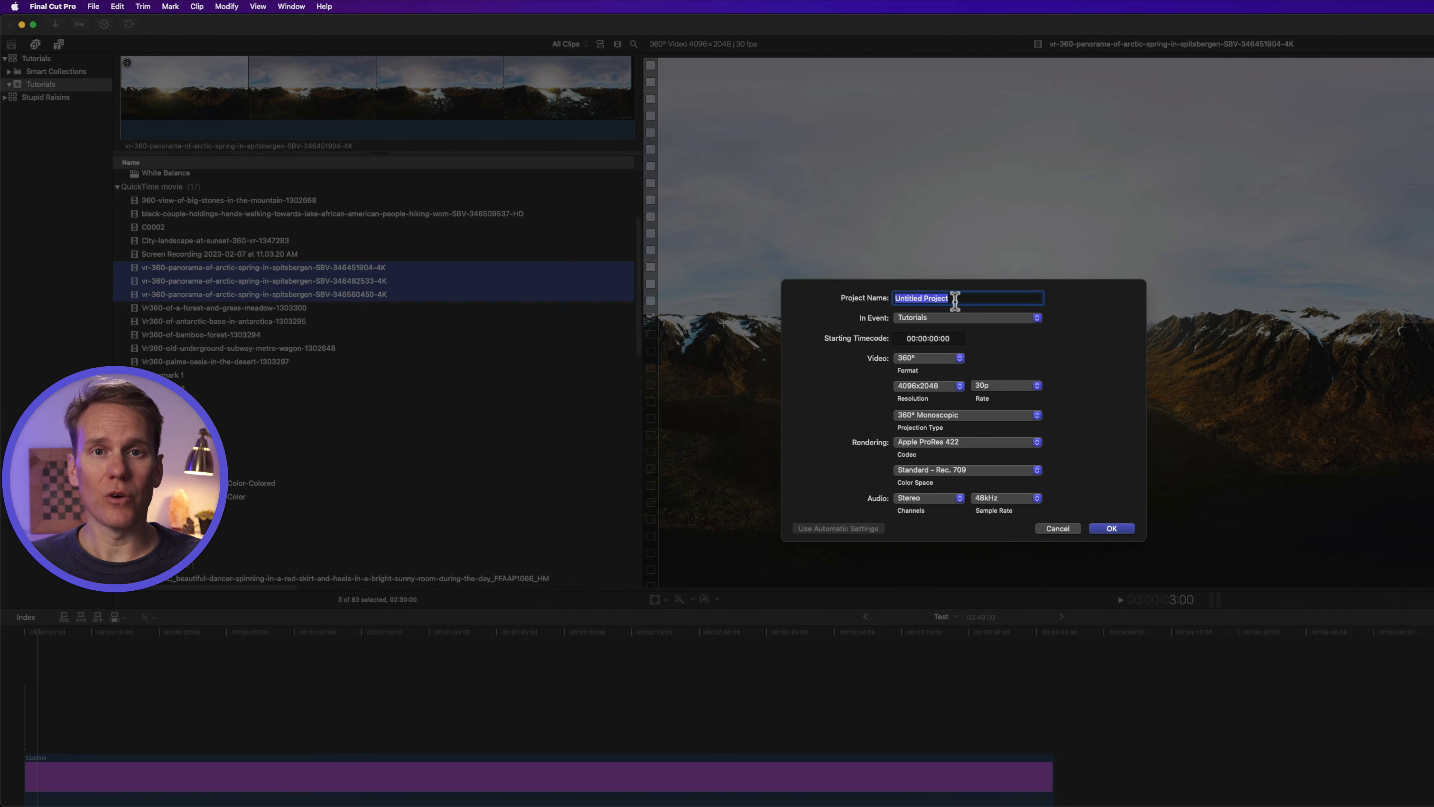
{"action": "type", "text": "3"}
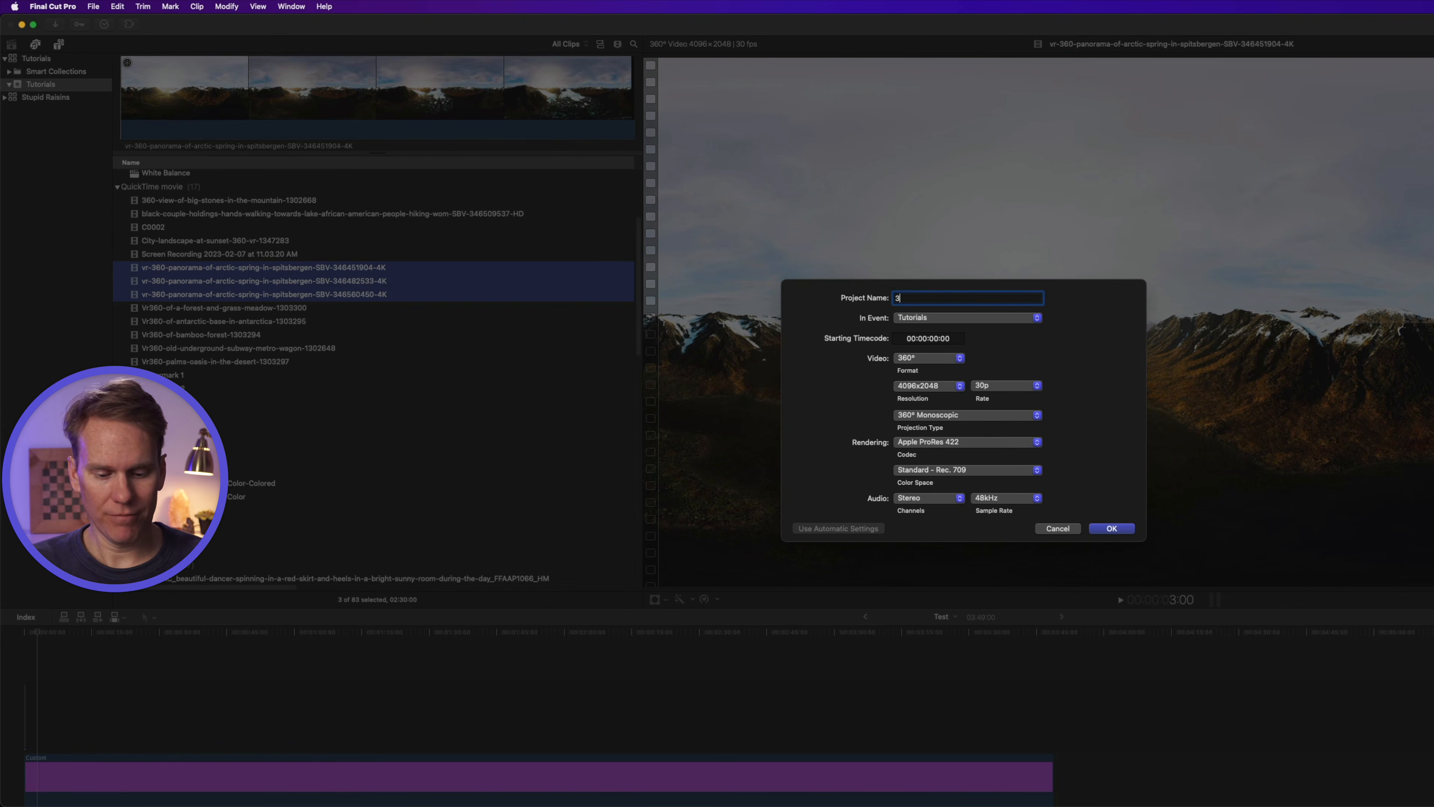
{"action": "type", "text": "60"}
{"action": "key", "text": "Return"}
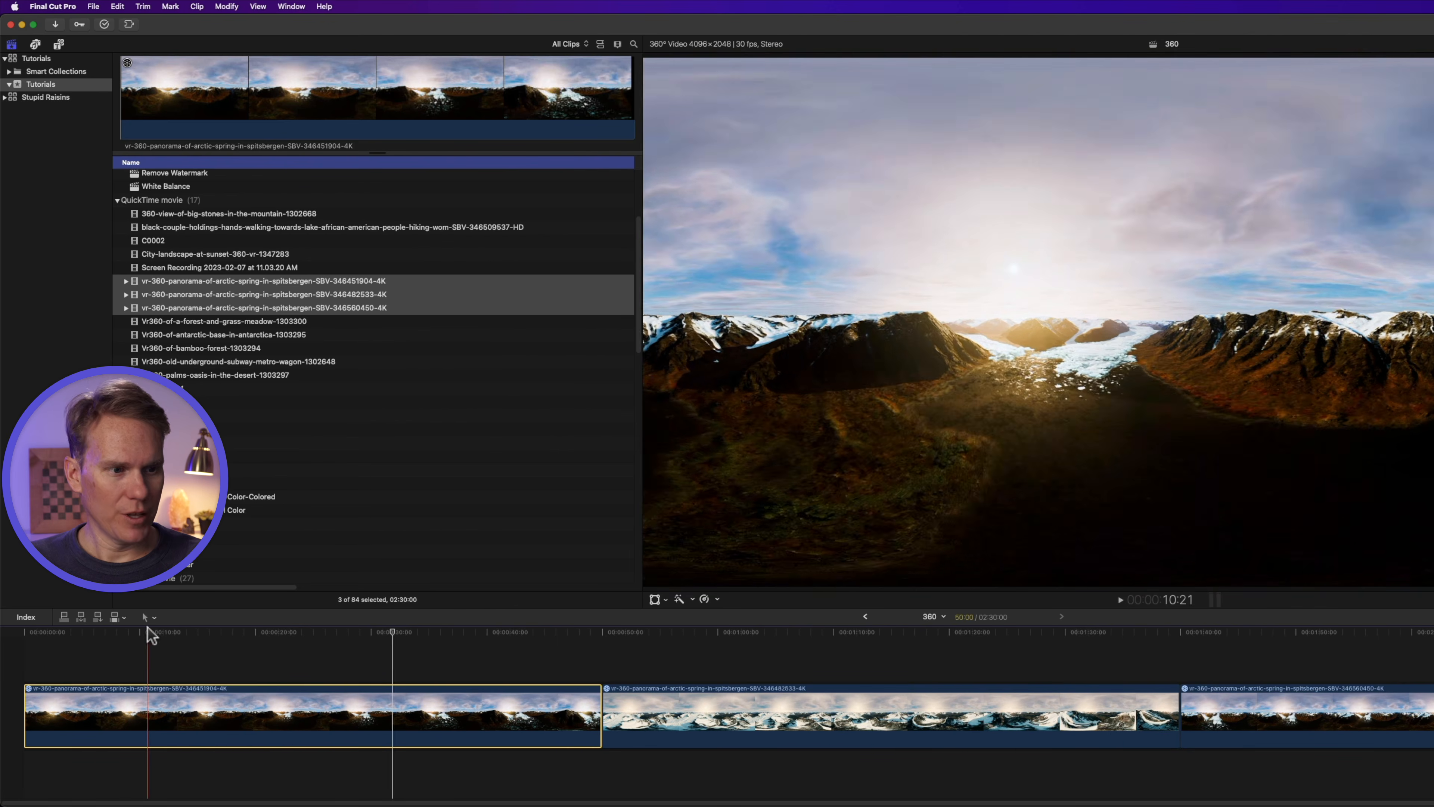
Step: Place the playhead at 12:27 in the first timeline clip and show the 360° viewer beside the standard viewer
{"action": "left_click", "coordinate": [94, 635]}
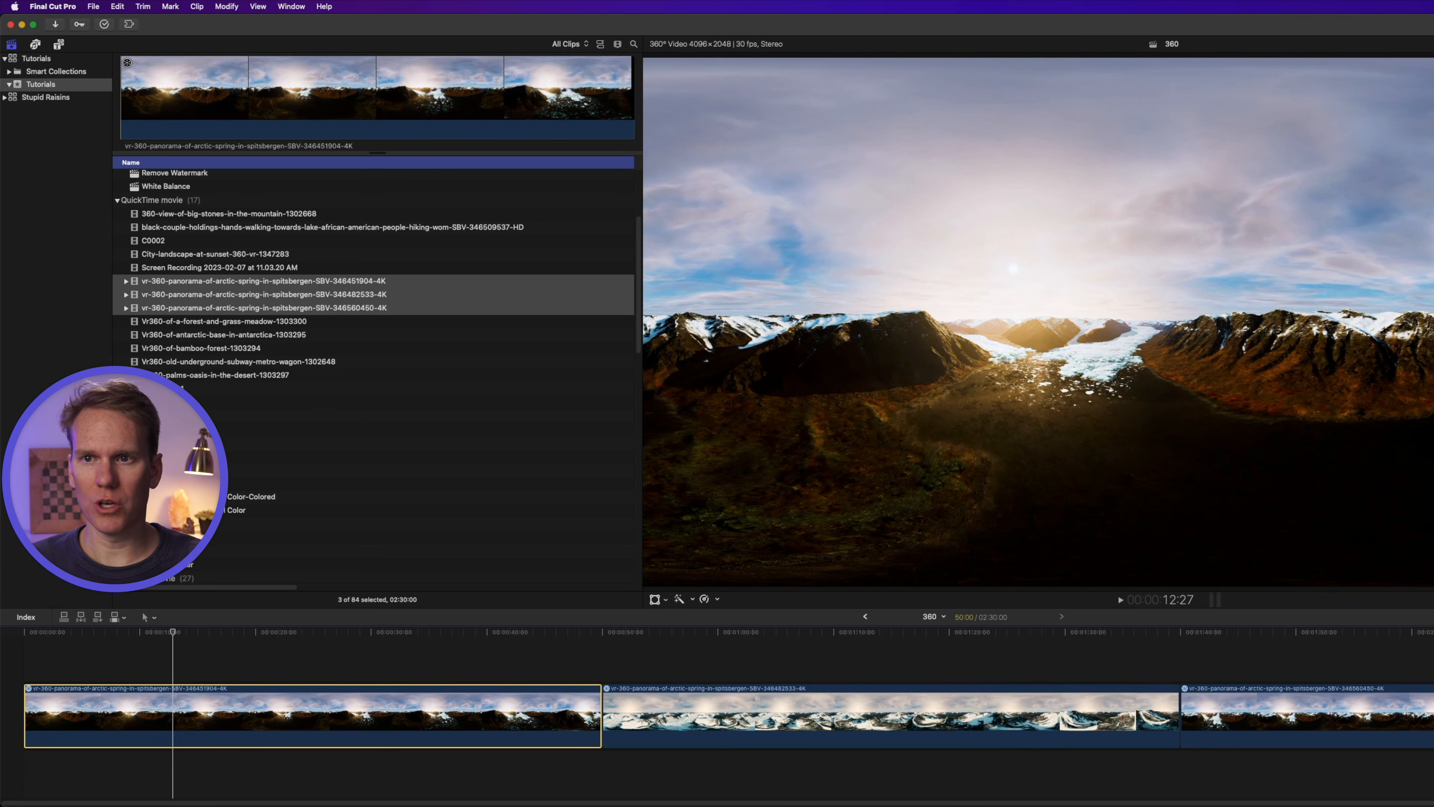
{"action": "left_click", "coordinate": [258, 6]}
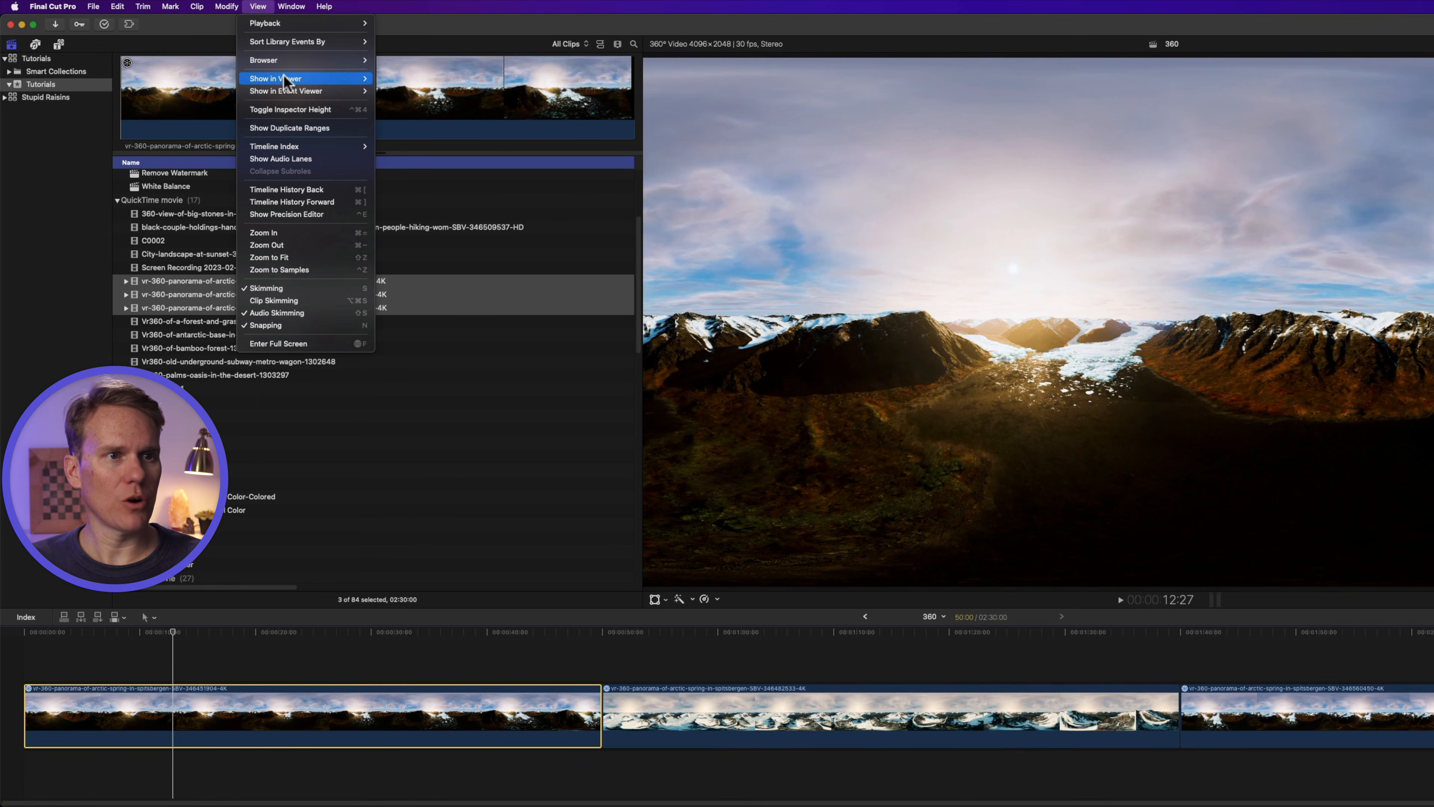
{"action": "mouse_move", "coordinate": [316, 79]}
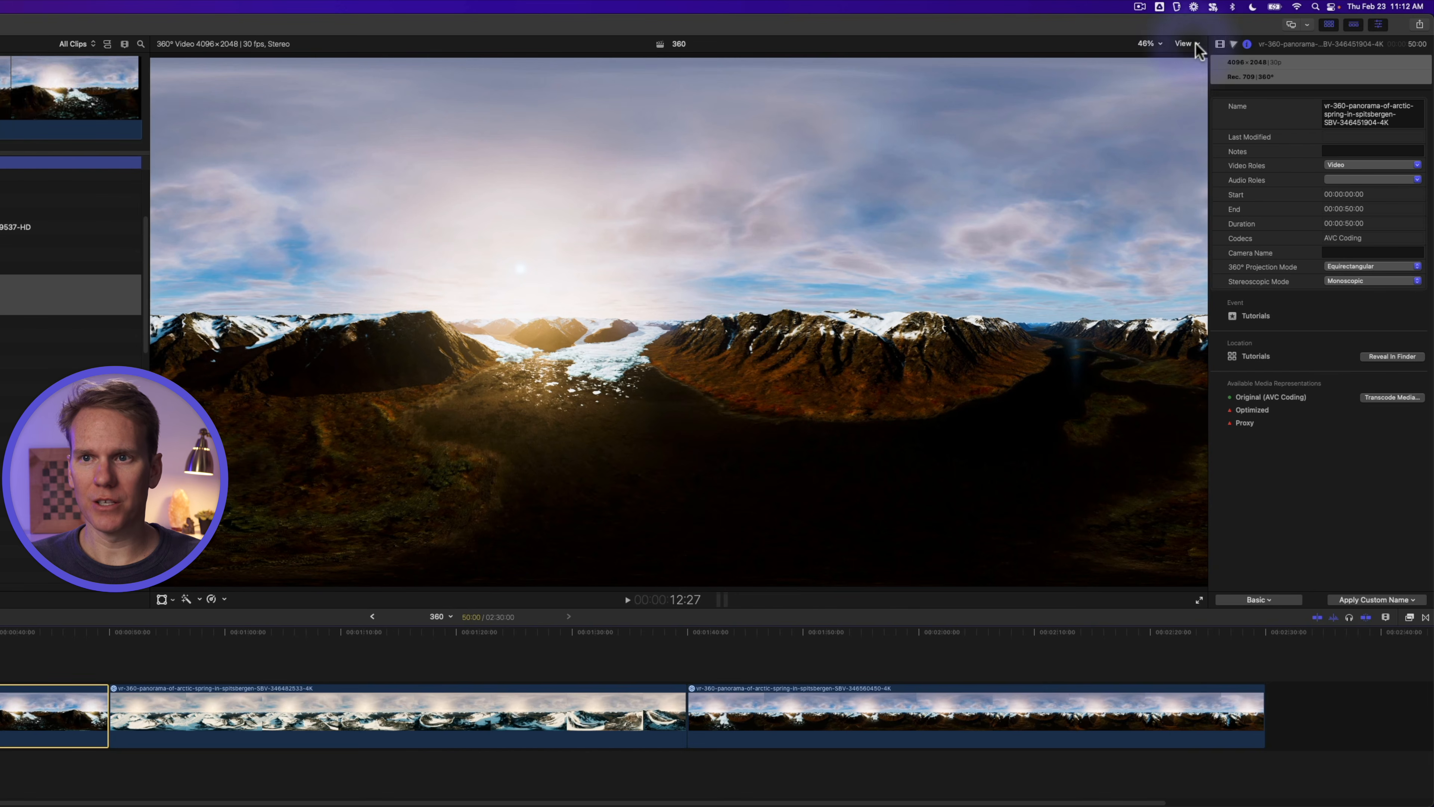
{"action": "left_click", "coordinate": [1198, 46]}
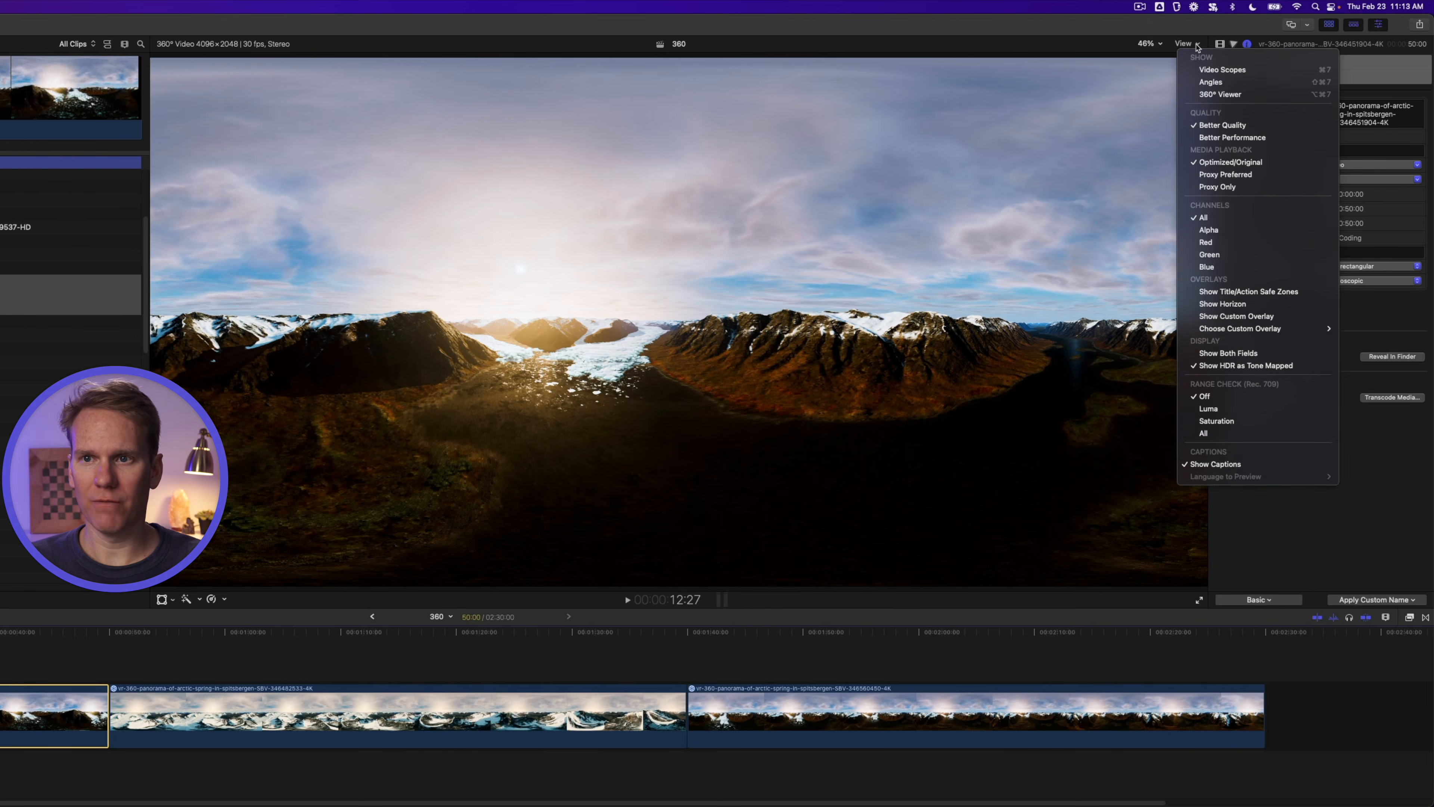
{"action": "left_click", "coordinate": [1252, 94]}
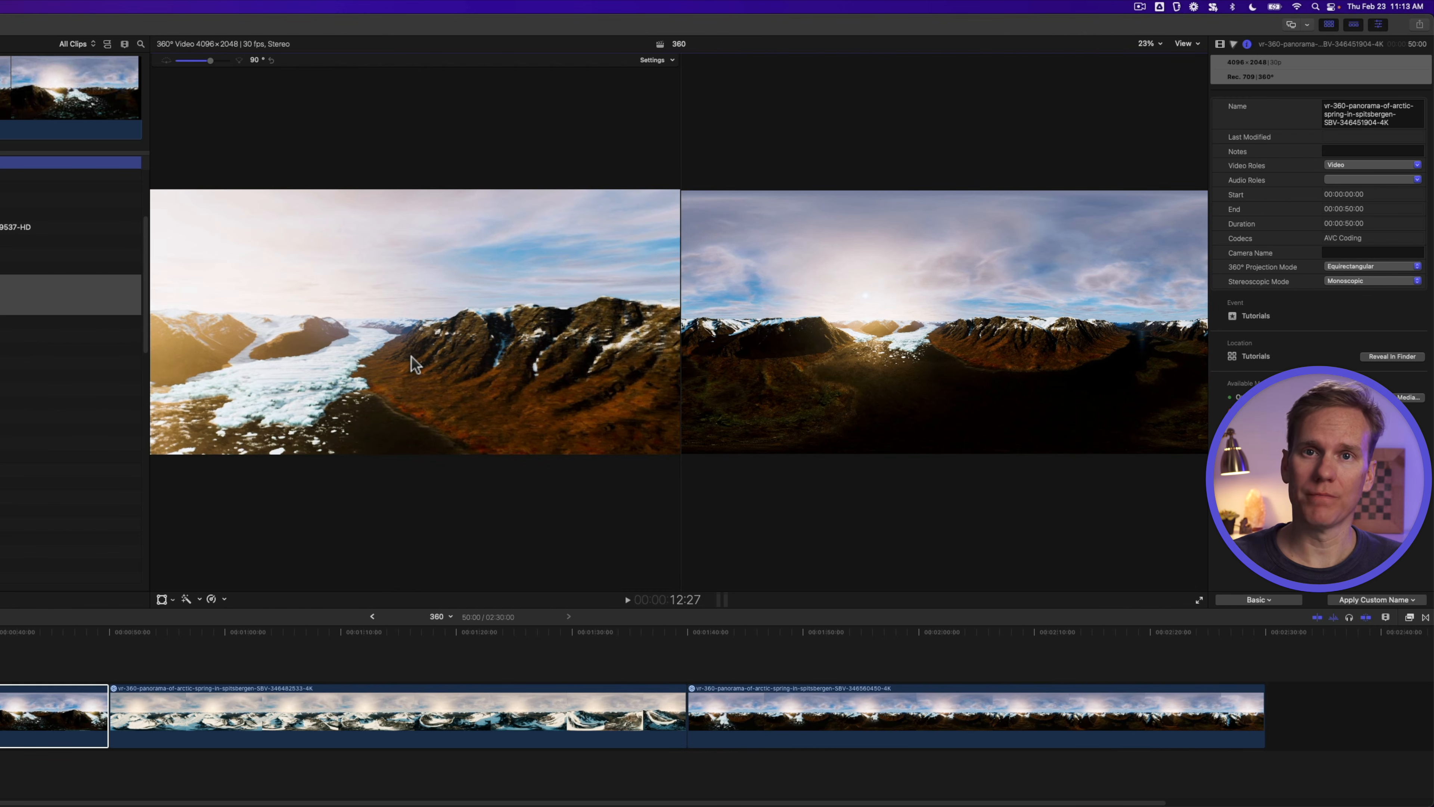
Step: Look around the panorama in the 360° viewer, tilting up and down, panning both ways, and widening the field of view to 100°
{"action": "left_click_drag", "start_coordinate": [401, 282], "coordinate": [442, 258]}
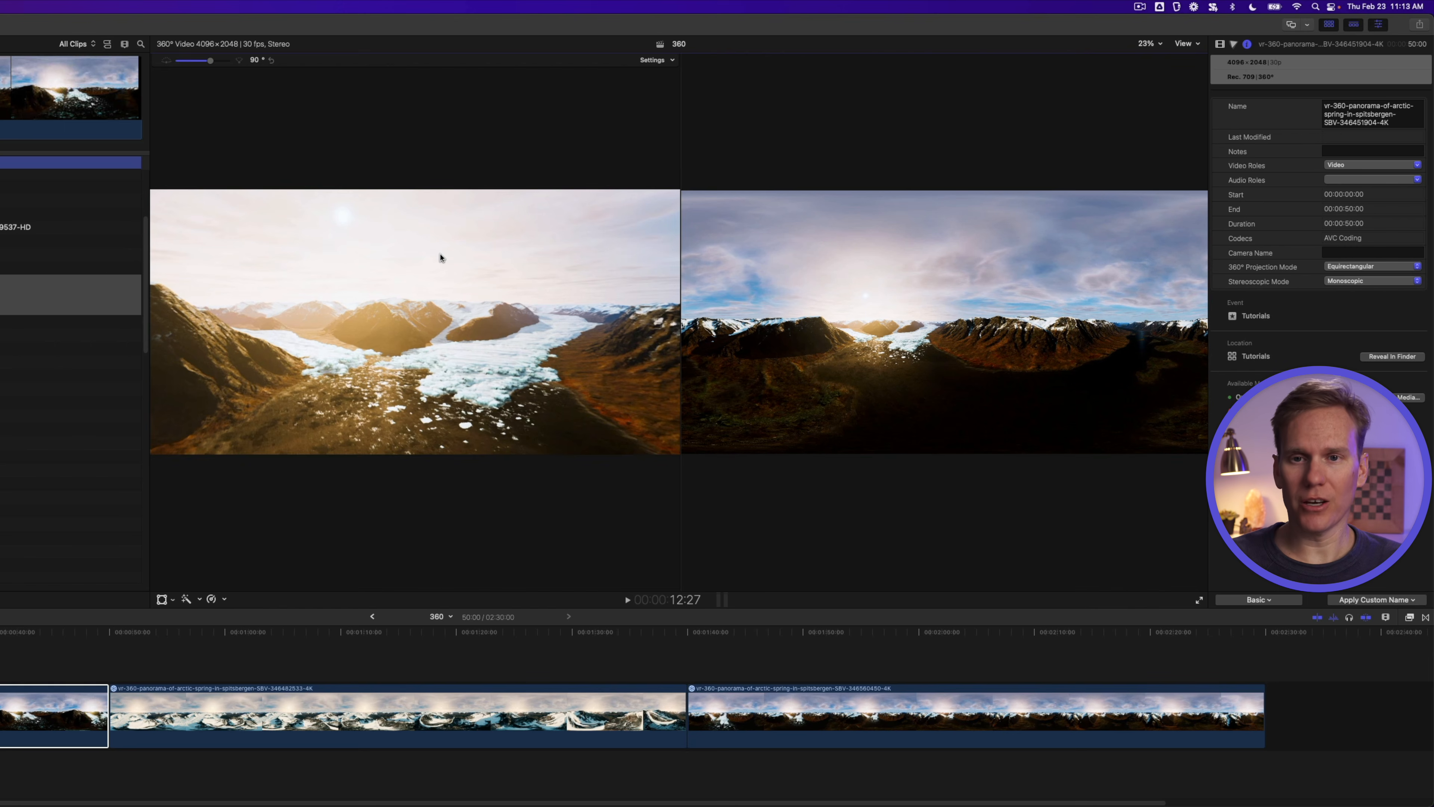
{"action": "key", "text": "ctrl+super+alt+shift"}
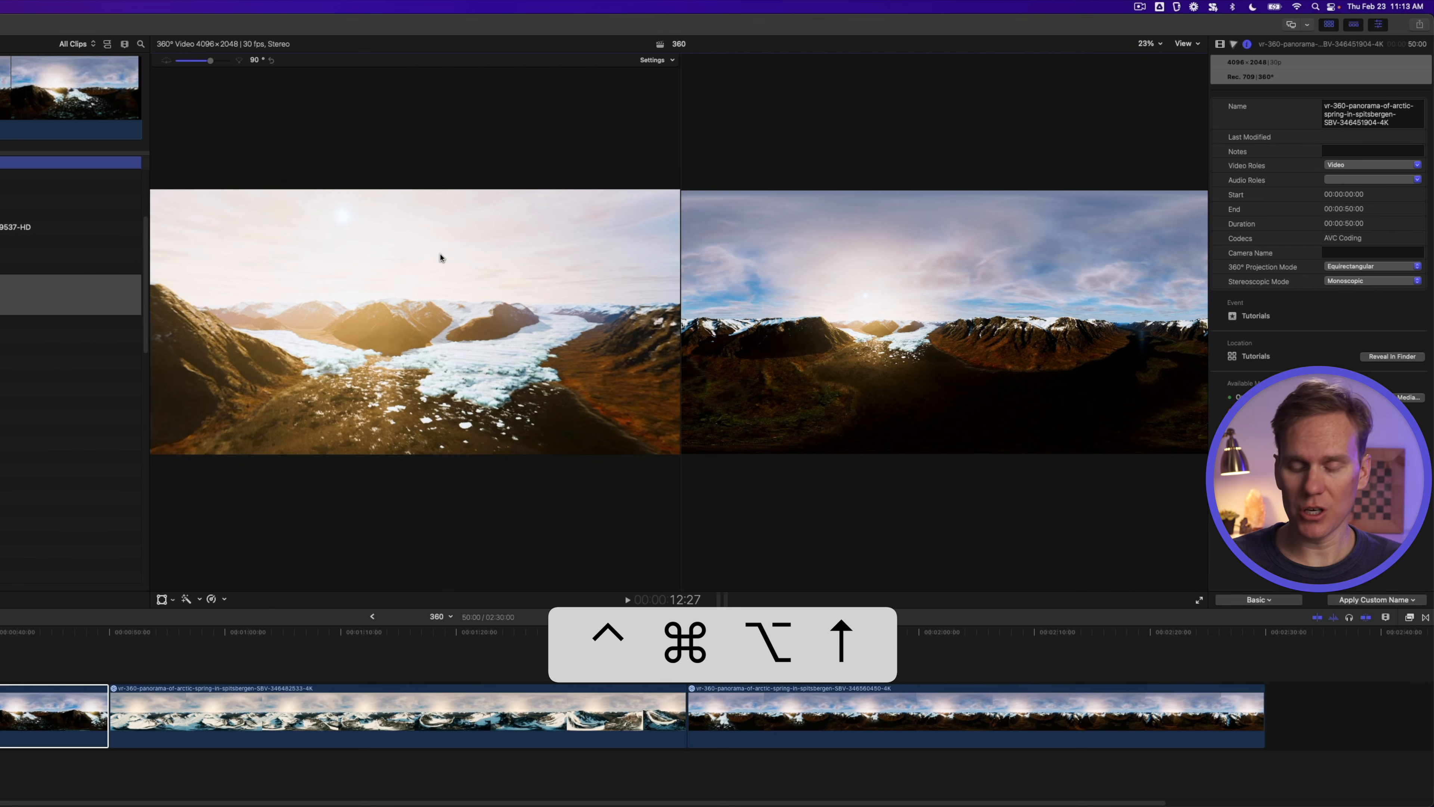
{"action": "key", "text": "ctrl+alt+super+Up"}
{"action": "key", "text": "ctrl+alt+super+Up"}
{"action": "key", "text": "ctrl+alt+super+Up"}
{"action": "key", "text": "ctrl+alt+super+Up"}
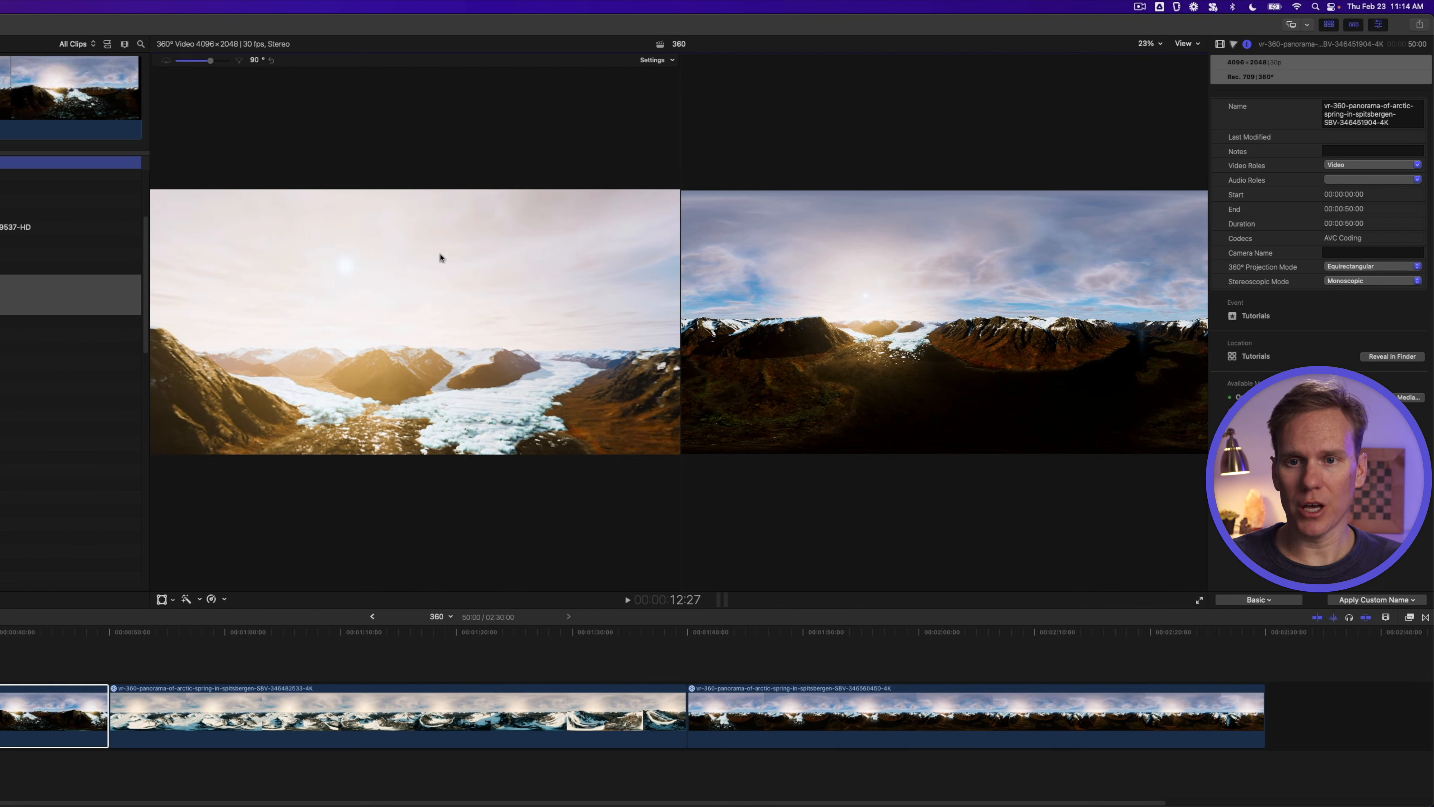
{"action": "key", "text": "ctrl+alt+super+Down"}
{"action": "key", "text": "ctrl+alt+super+Down"}
{"action": "key", "text": "ctrl+alt+super+Down"}
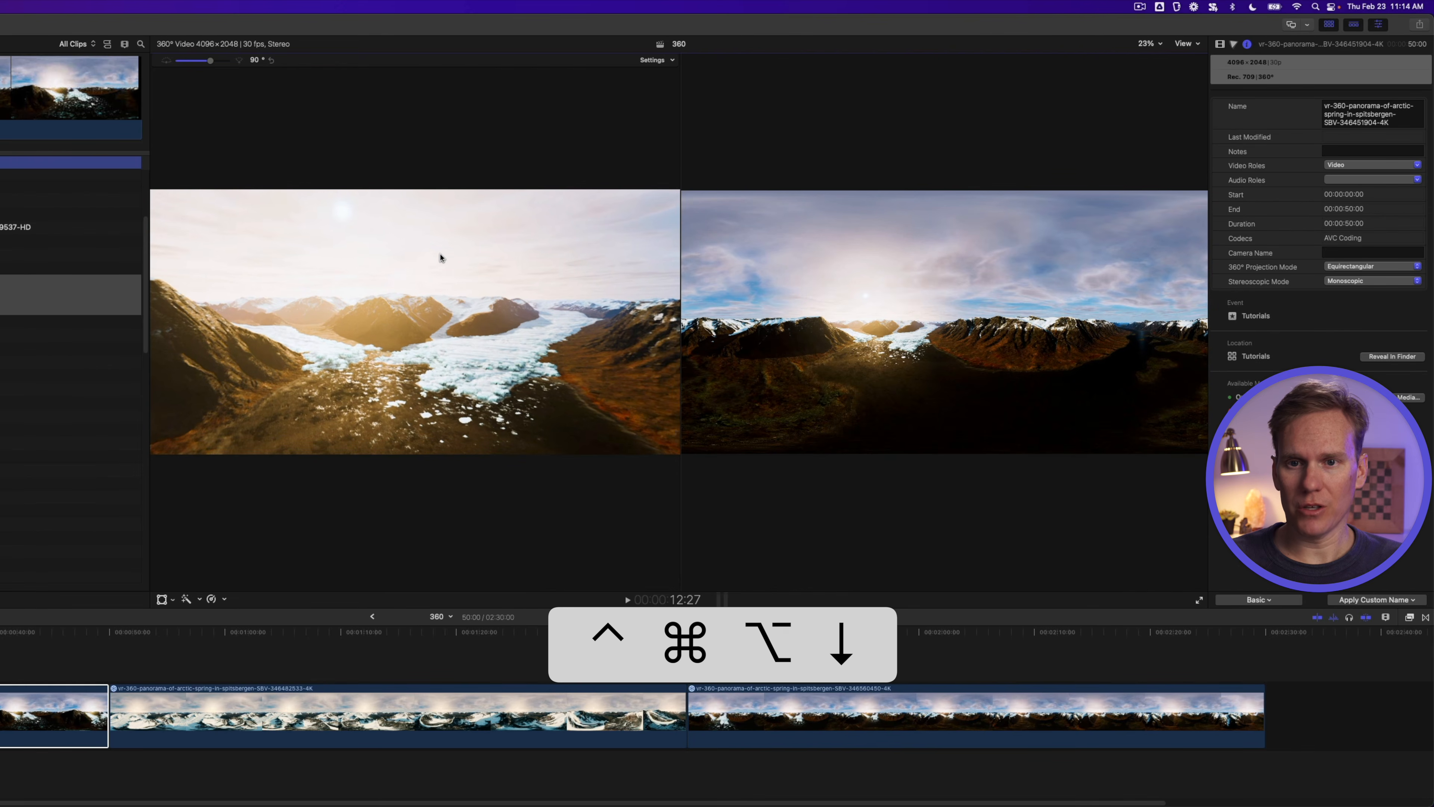
{"action": "key", "text": "ctrl+alt+super+Left"}
{"action": "key", "text": "ctrl+alt+super+Left"}
{"action": "key", "text": "ctrl+alt+super+Left"}
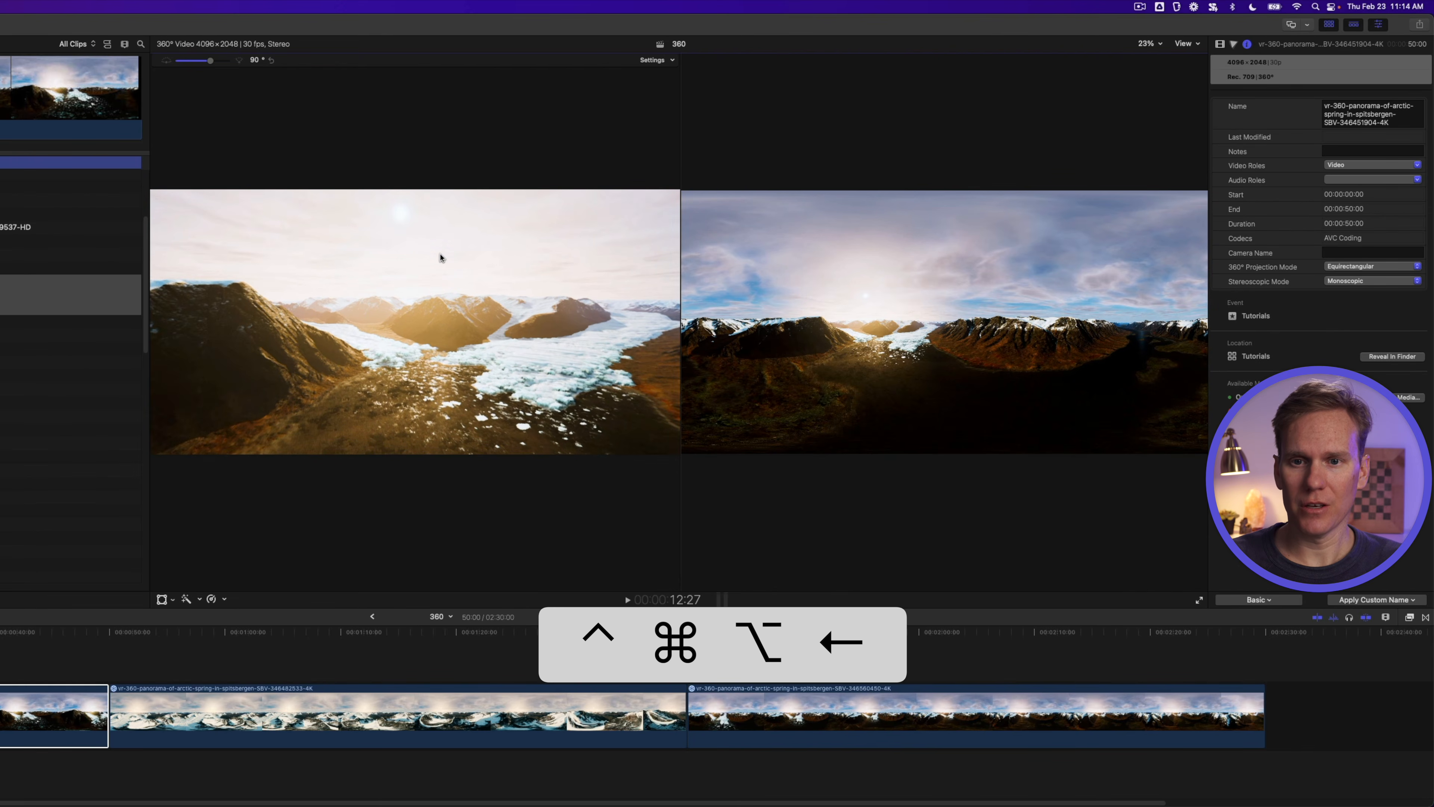
{"action": "key", "text": "ctrl+alt+super+Right"}
{"action": "key", "text": "ctrl+alt+super+Right"}
{"action": "key", "text": "ctrl+alt+super+Right"}
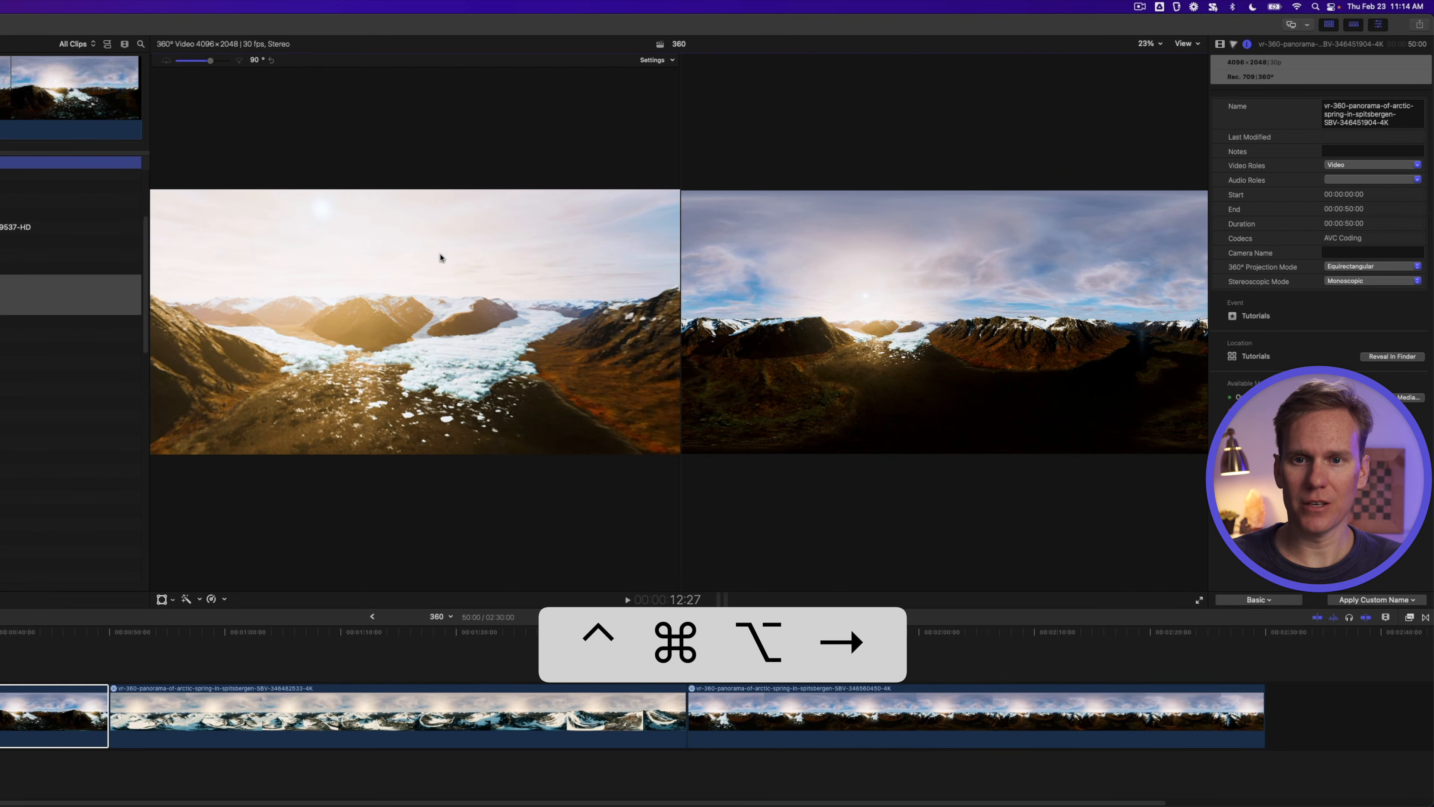
{"action": "scroll", "coordinate": [441, 258], "scroll_direction": "down", "scroll_amount": 2}
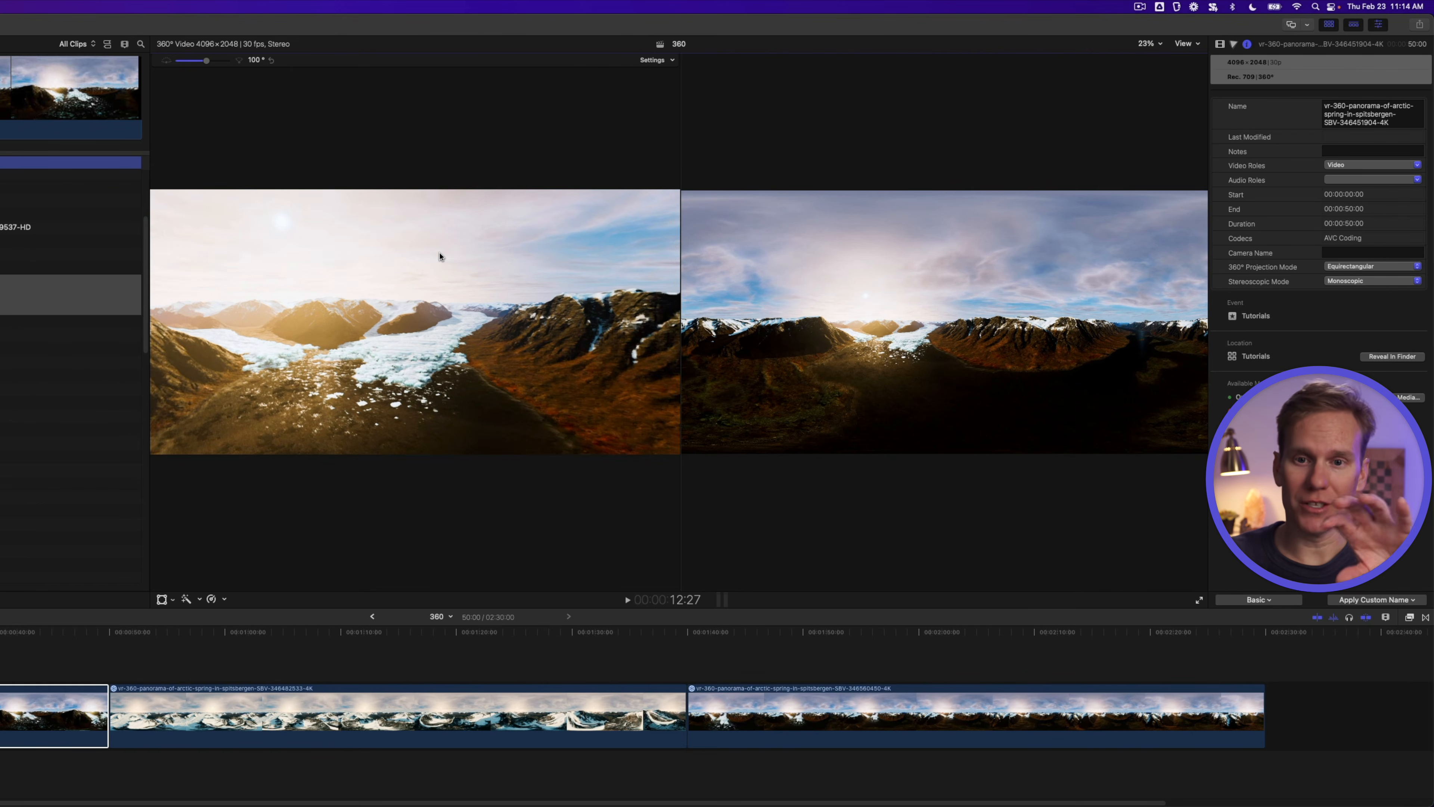
Step: Turn the 360° view left and right, and widen and narrow its field of view, ending at 94°
{"action": "key", "text": "ctrl+alt+super+bracketleft"}
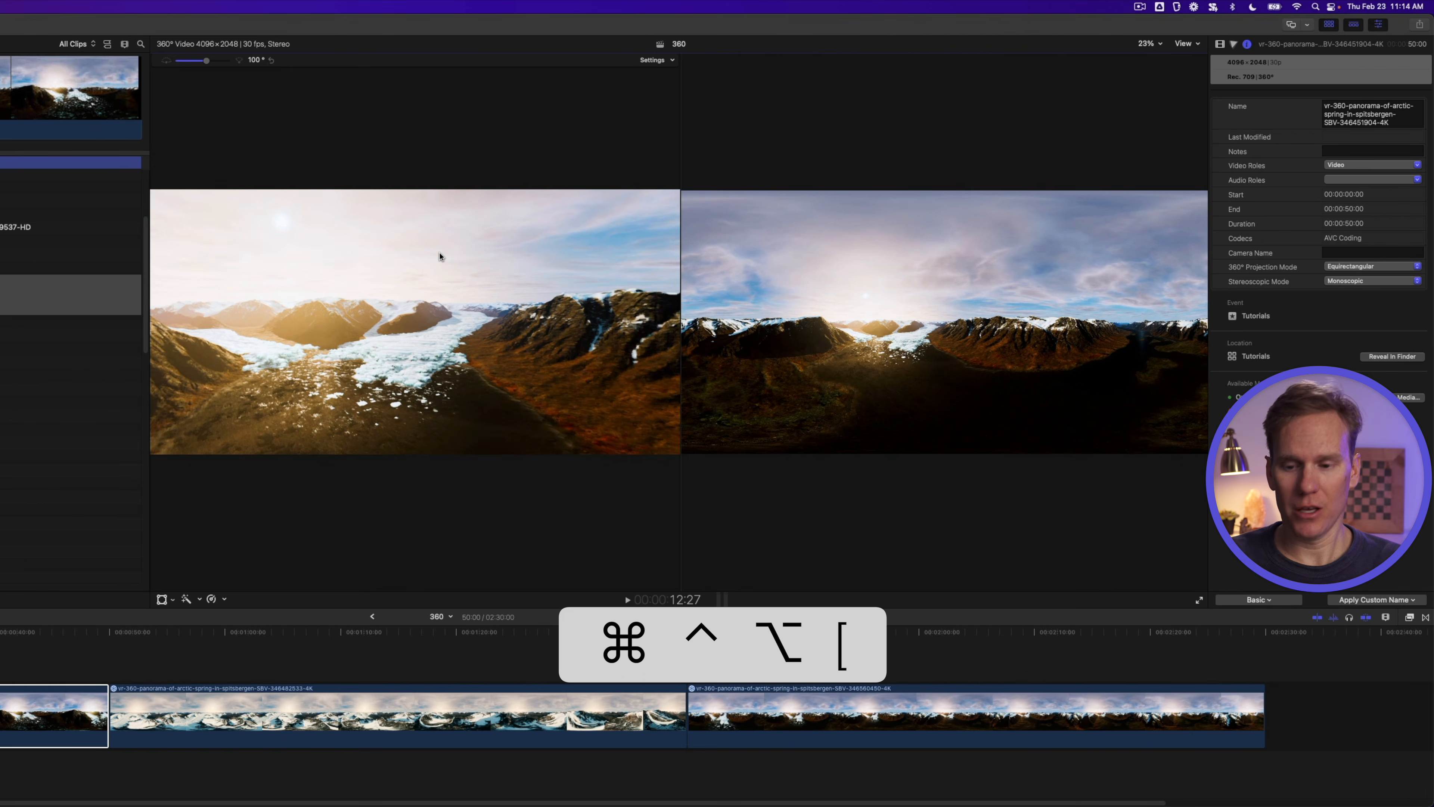
{"action": "key", "text": "ctrl+alt+super+bracketleft"}
{"action": "key", "text": "ctrl+alt+super+bracketright"}
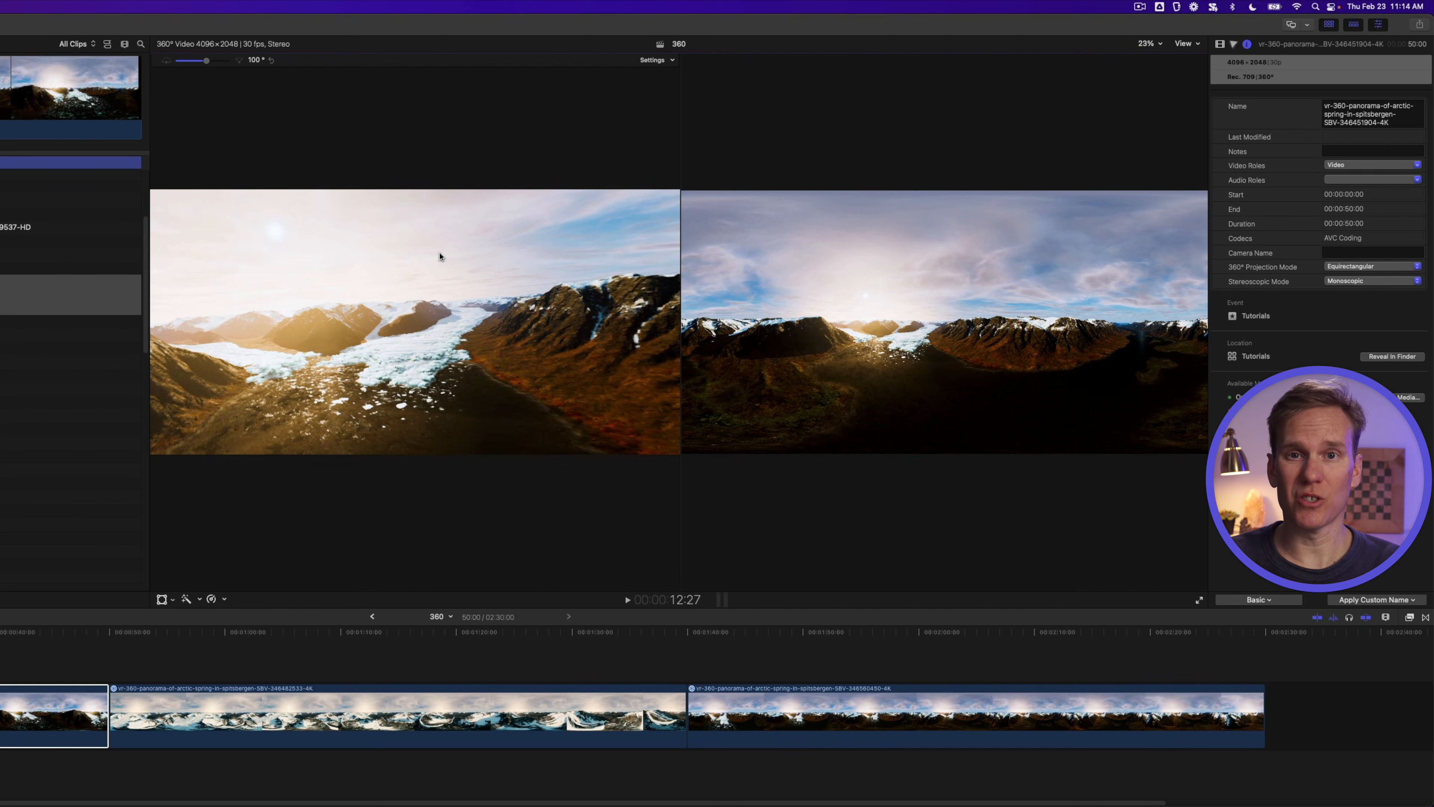
{"action": "key", "text": "ctrl+alt+super+minus"}
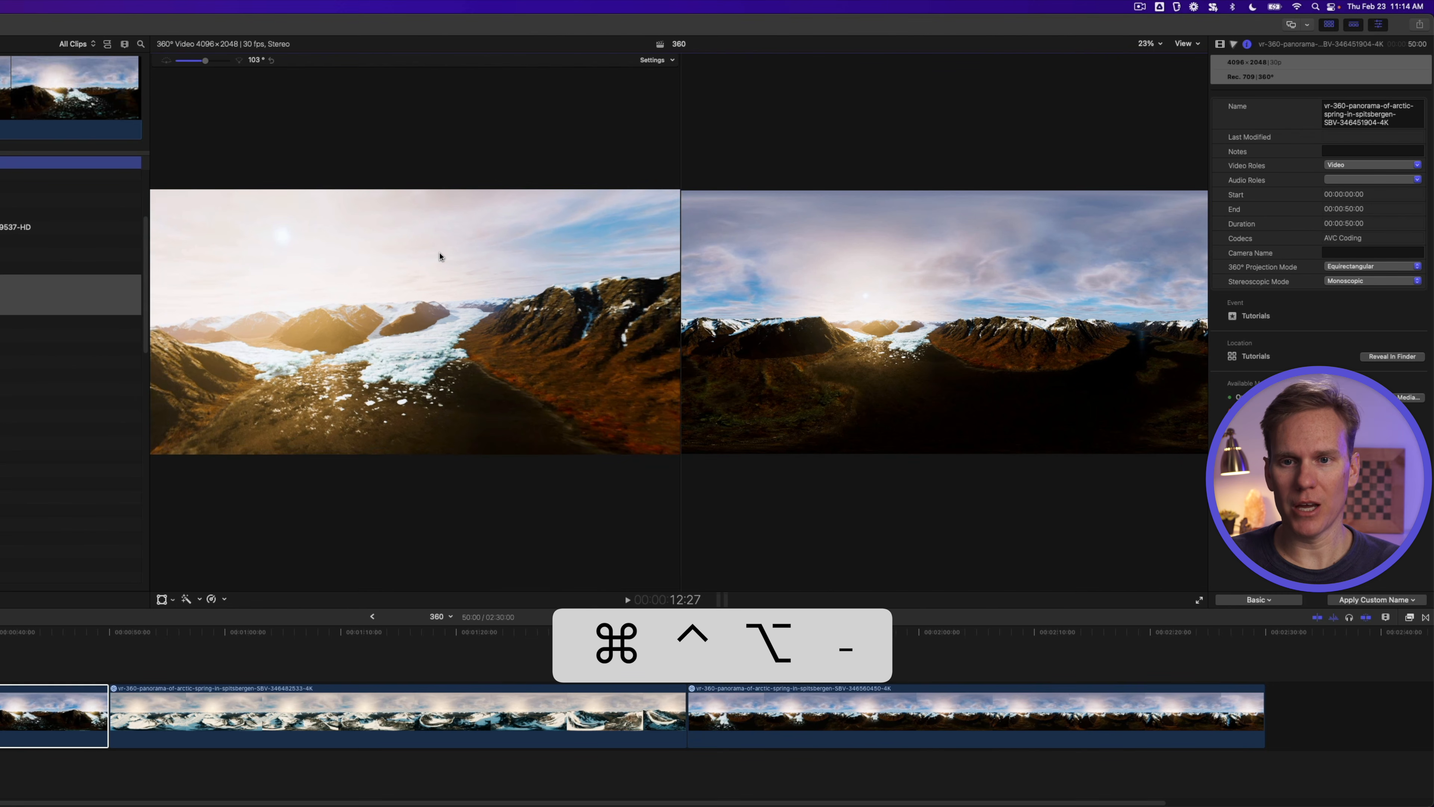
{"action": "key", "text": "ctrl+alt+super+plus"}
{"action": "key", "text": "ctrl+alt+super+plus"}
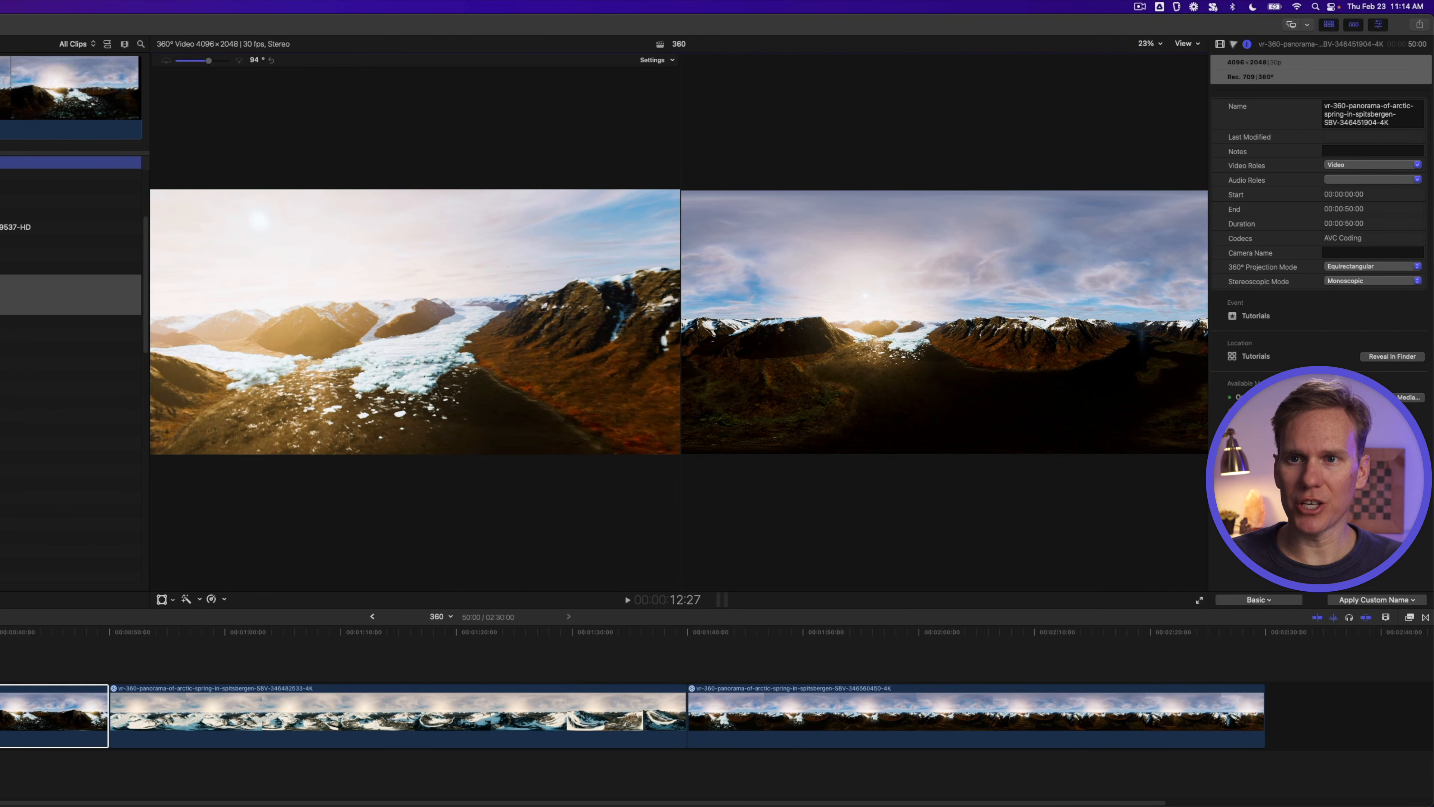
Step: Reset the 360° viewer's field of view to 90° and restore its default viewing angle
{"action": "left_click_drag", "start_coordinate": [208, 59], "coordinate": [213, 60]}
{"action": "left_click", "coordinate": [272, 61]}
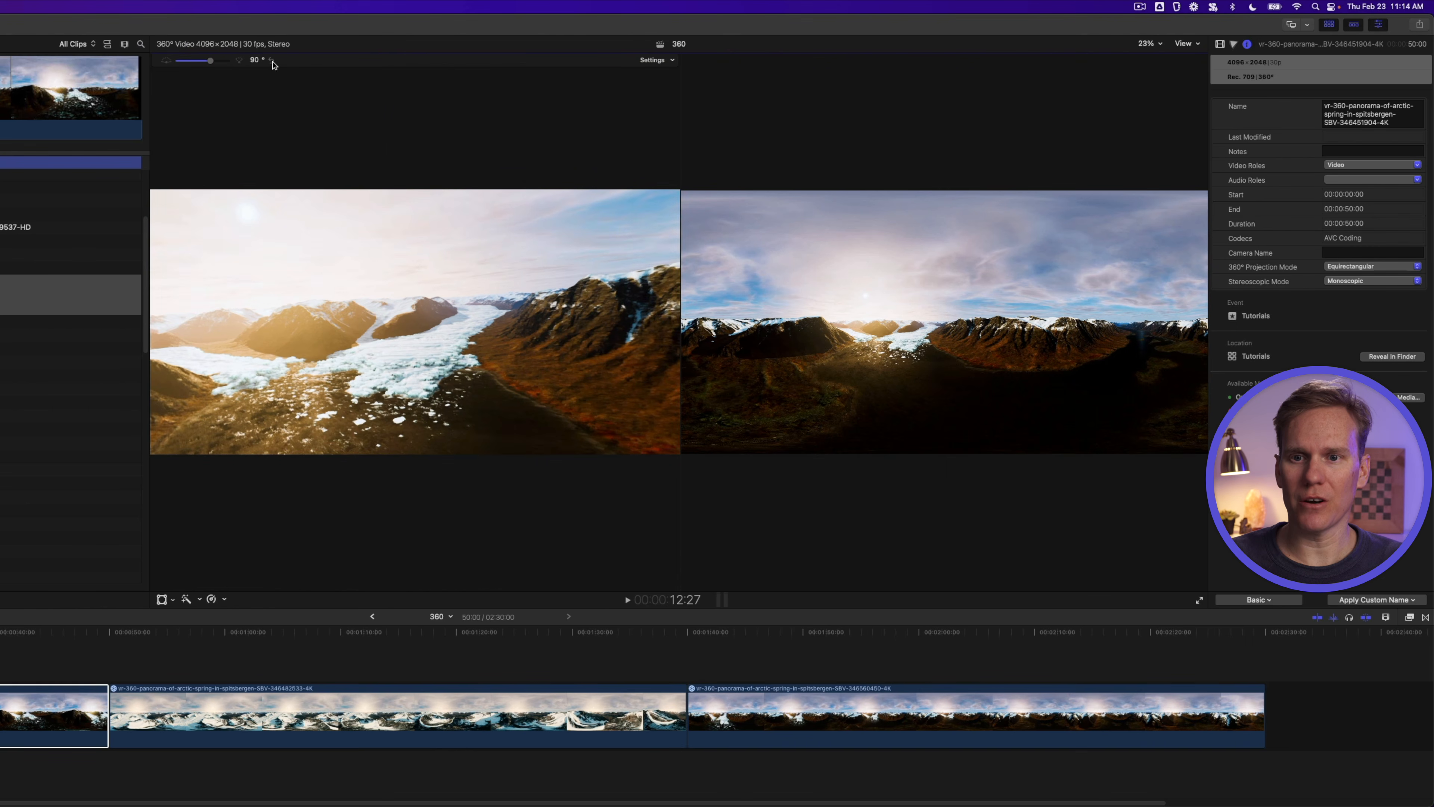
{"action": "left_click", "coordinate": [656, 59]}
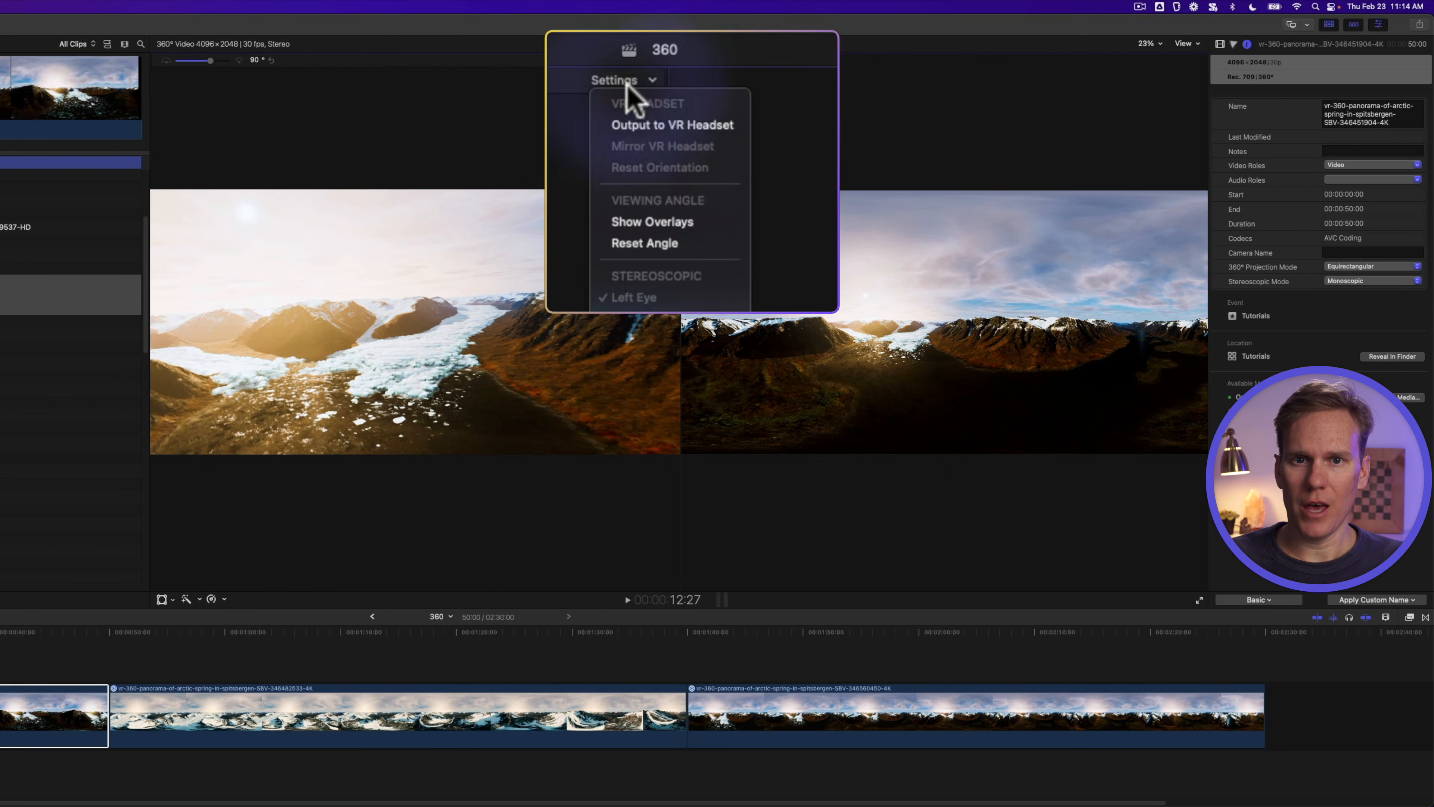
{"action": "left_click", "coordinate": [666, 243]}
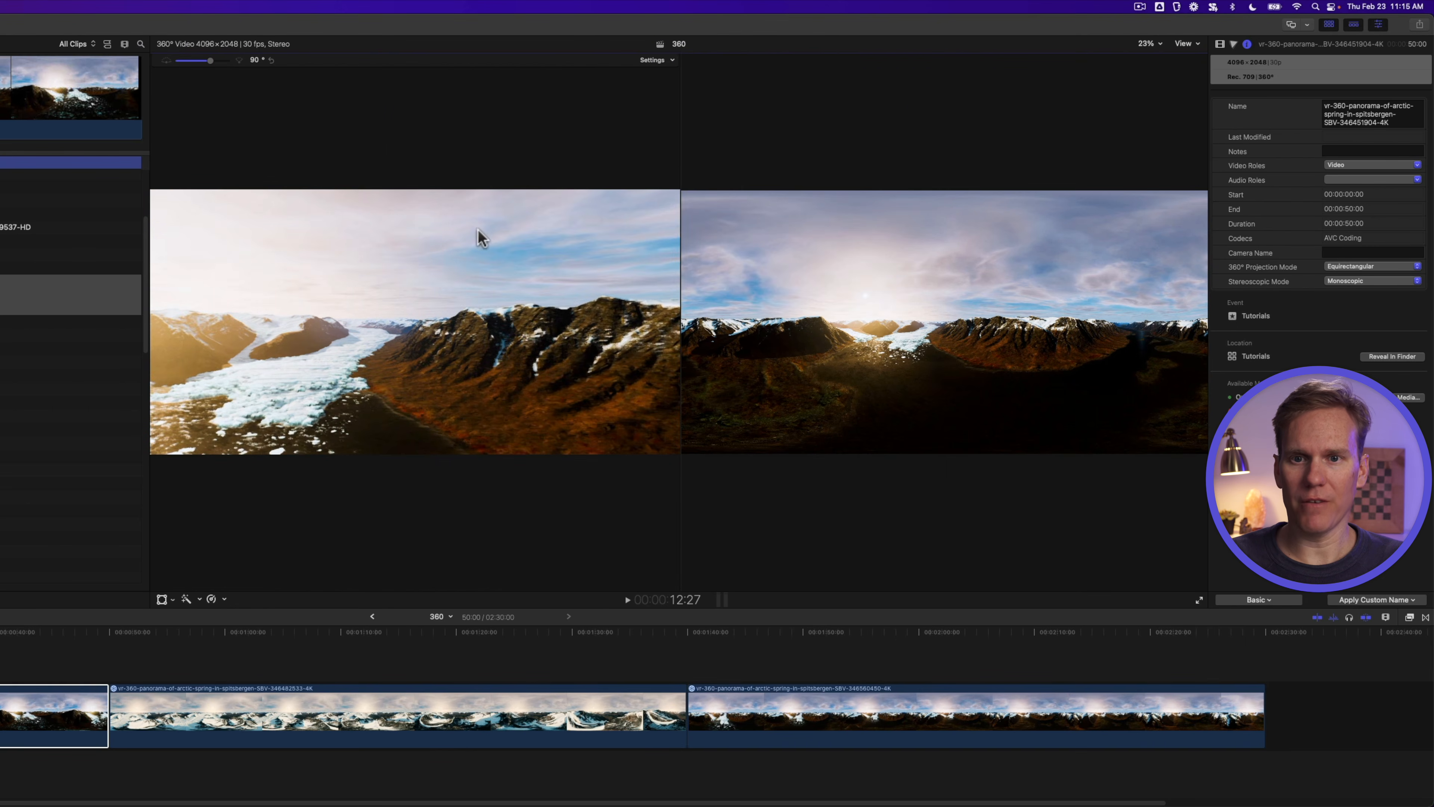
Step: Show the viewing angle overlays in the 360° viewer and check them by looking around the panorama, resetting the angle
{"action": "left_click", "coordinate": [654, 60]}
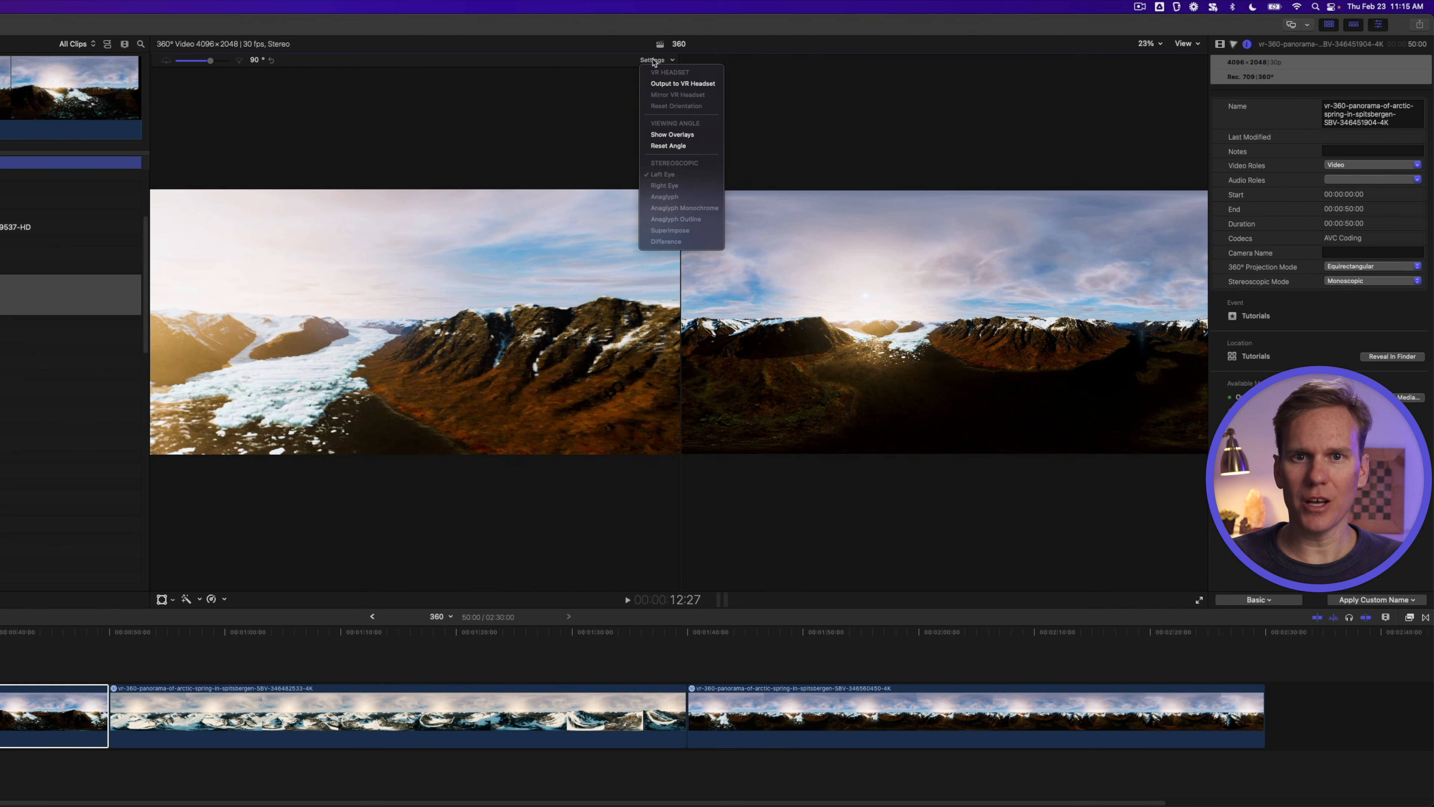
{"action": "left_click", "coordinate": [661, 135]}
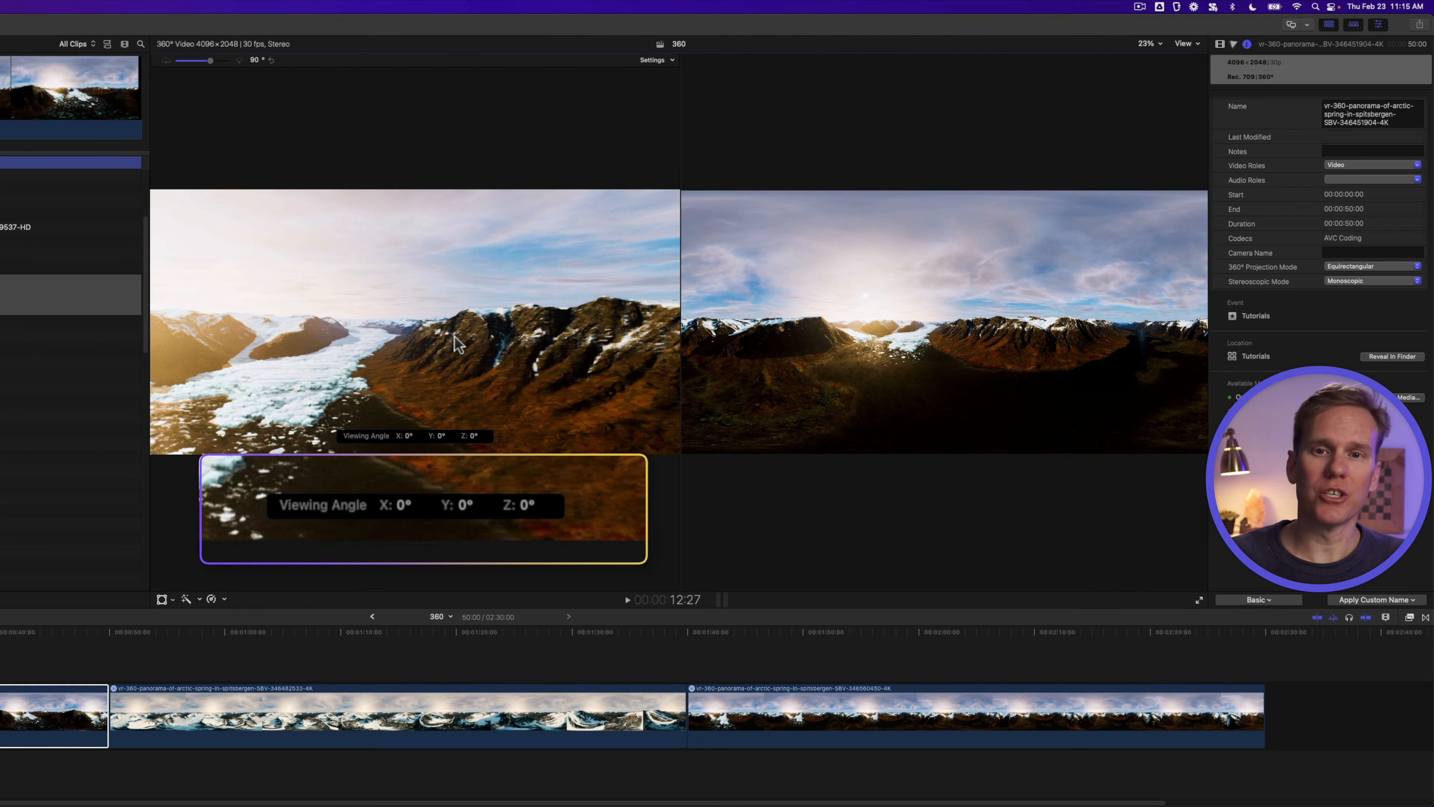
{"action": "left_click_drag", "start_coordinate": [454, 334], "coordinate": [483, 326]}
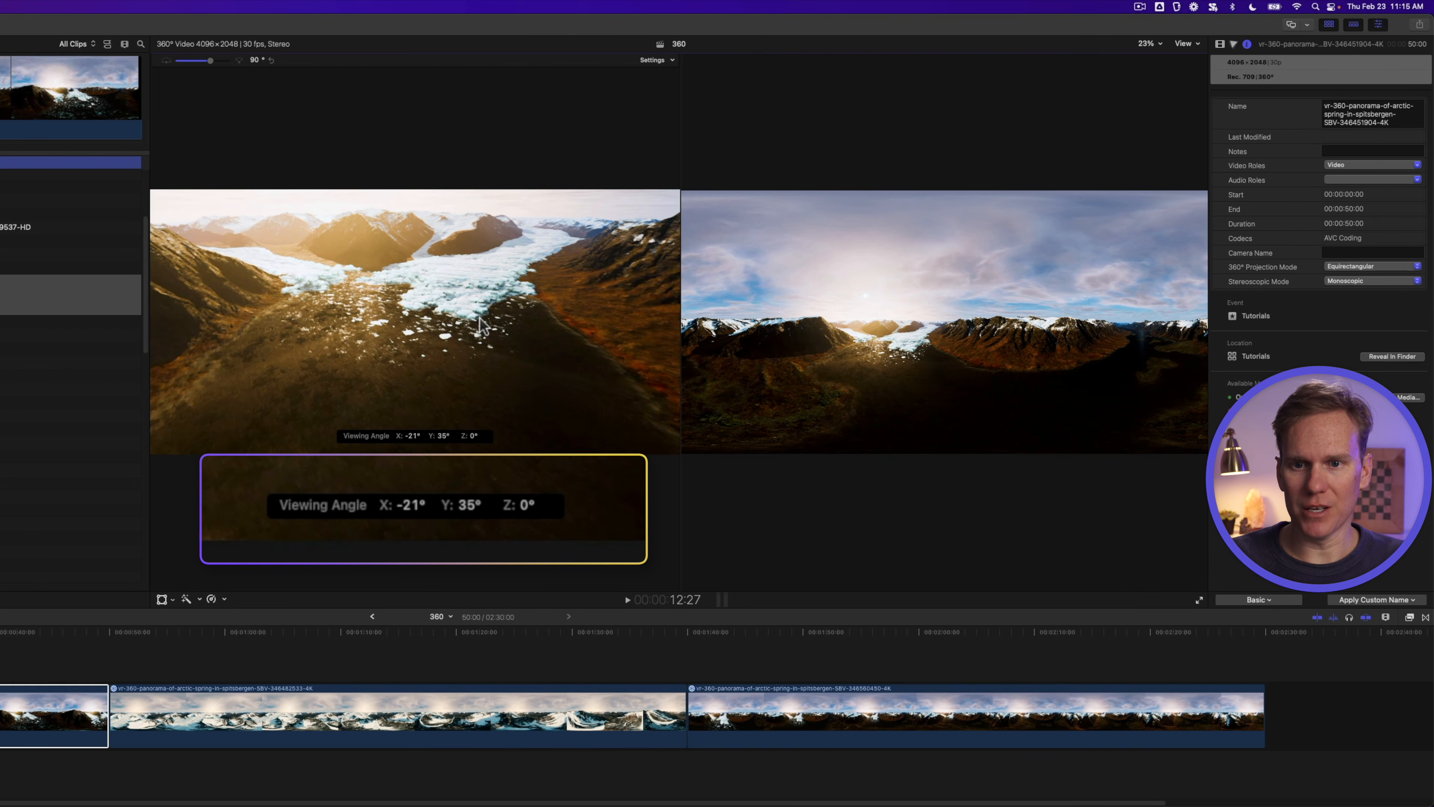
{"action": "left_click", "coordinate": [657, 60]}
{"action": "left_click", "coordinate": [669, 145]}
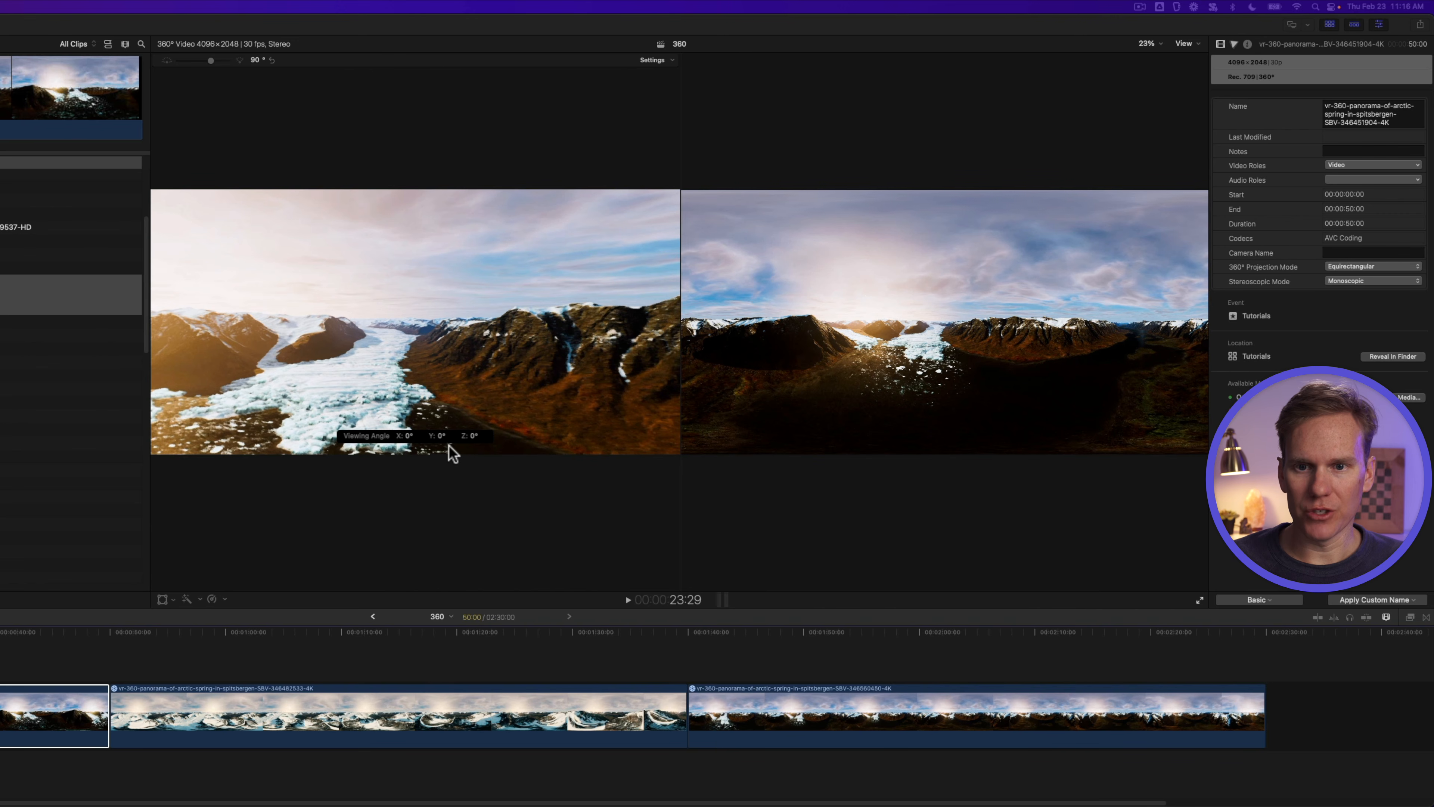
{"action": "left_click_drag", "start_coordinate": [356, 371], "coordinate": [399, 357]}
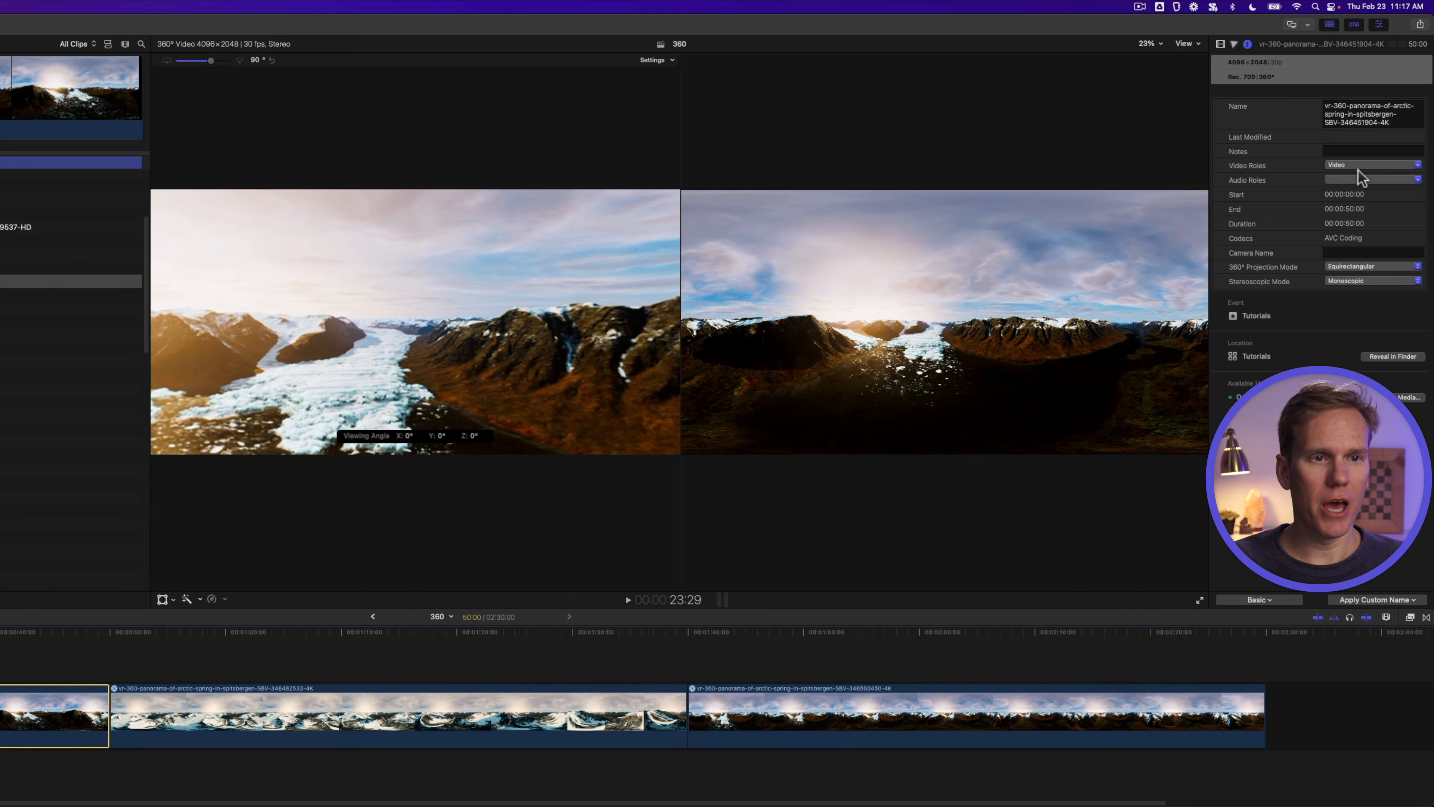
Step: Try the tilt, pan and roll adjustments in the selected clip's Reorient settings, and reset them
{"action": "left_click", "coordinate": [1220, 44]}
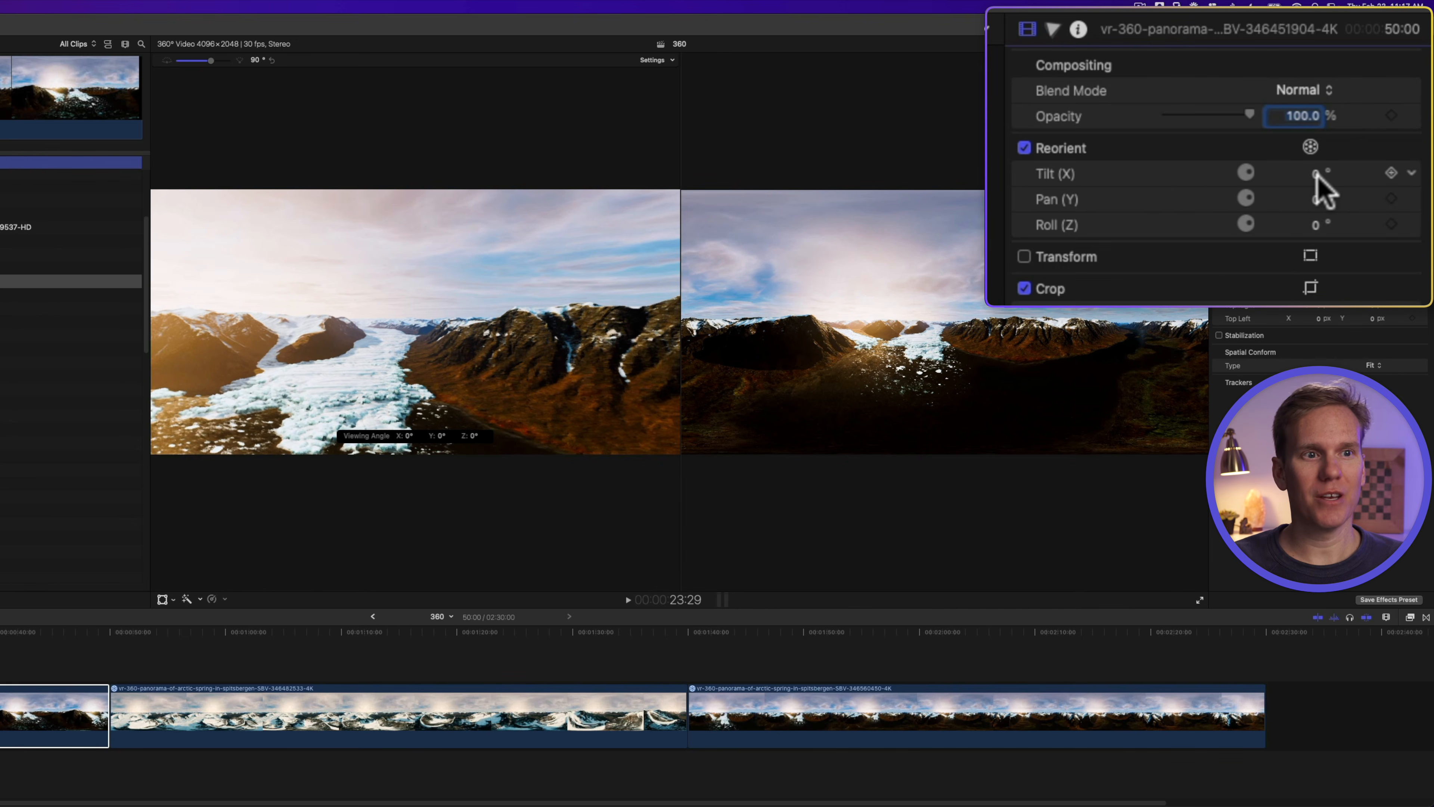
{"action": "mouse_move", "coordinate": [1317, 182]}
{"action": "left_mouse_down"}
{"action": "mouse_move", "coordinate": [1317, 153]}
{"action": "mouse_move", "coordinate": [1316, 197]}
{"action": "left_mouse_up"}
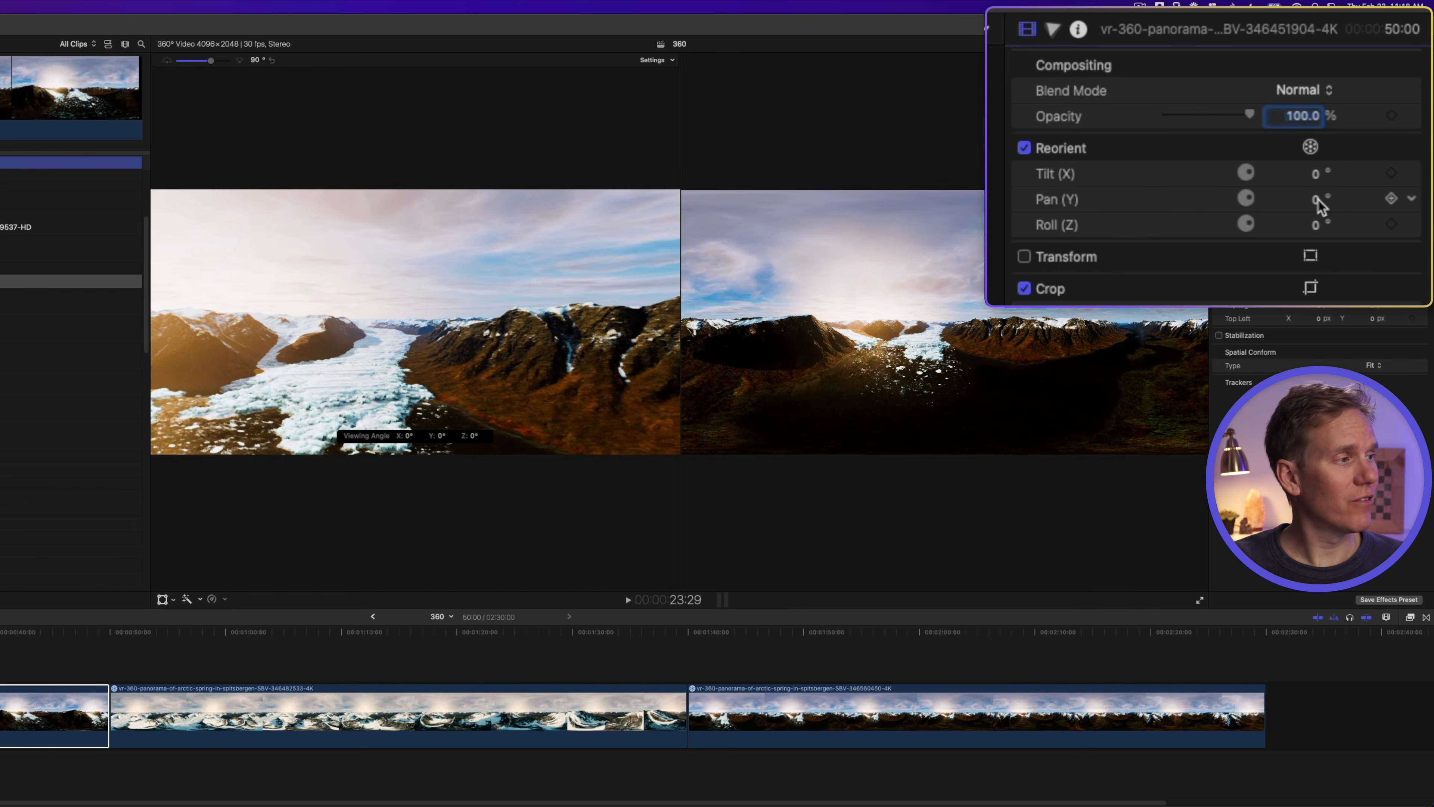
{"action": "mouse_move", "coordinate": [1318, 199]}
{"action": "left_mouse_down"}
{"action": "mouse_move", "coordinate": [1319, 165]}
{"action": "mouse_move", "coordinate": [1311, 225]}
{"action": "left_mouse_up"}
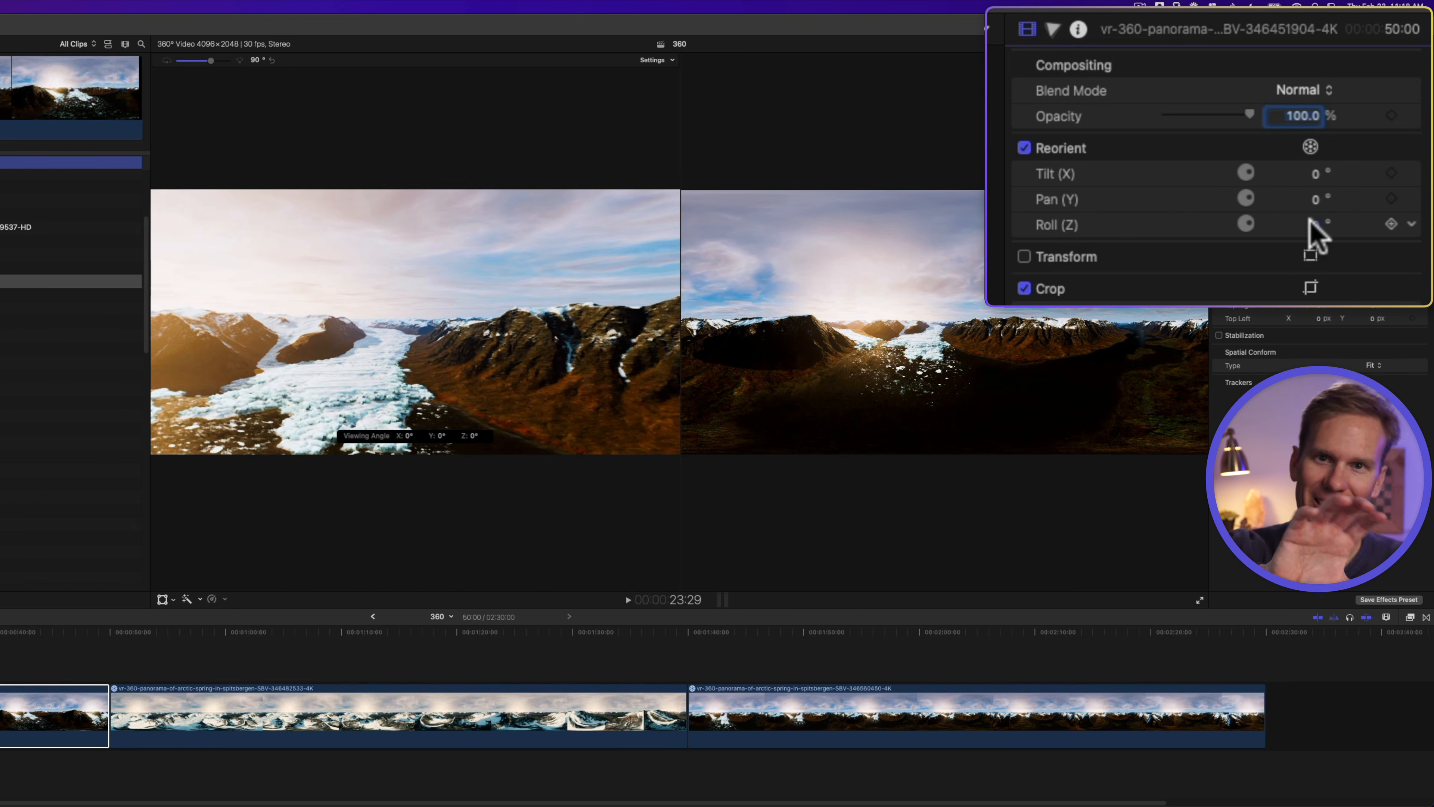
{"action": "left_click", "coordinate": [1314, 224]}
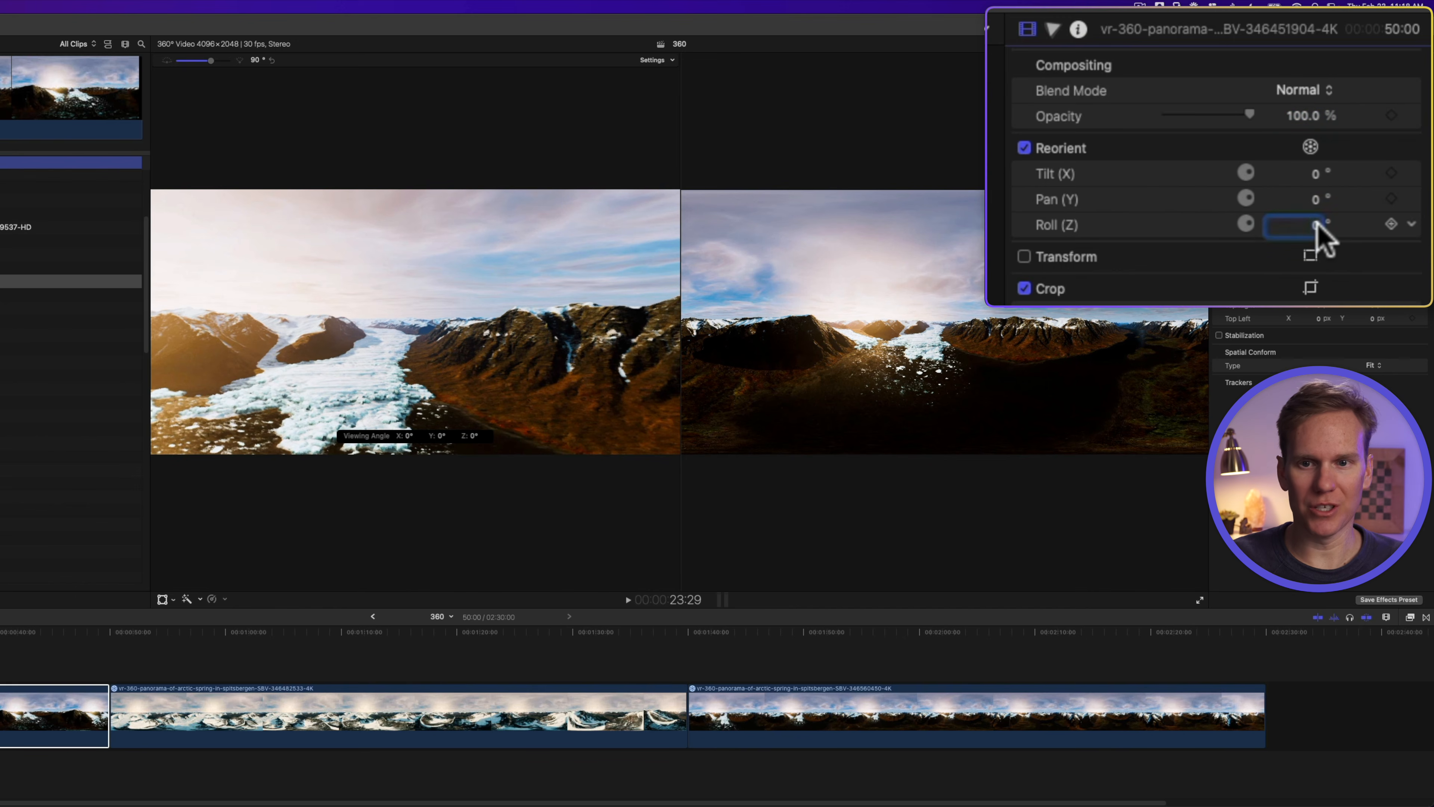
{"action": "mouse_move", "coordinate": [1316, 211]}
{"action": "left_mouse_down"}
{"action": "mouse_move", "coordinate": [1316, 251]}
{"action": "mouse_move", "coordinate": [1316, 233]}
{"action": "left_mouse_up"}
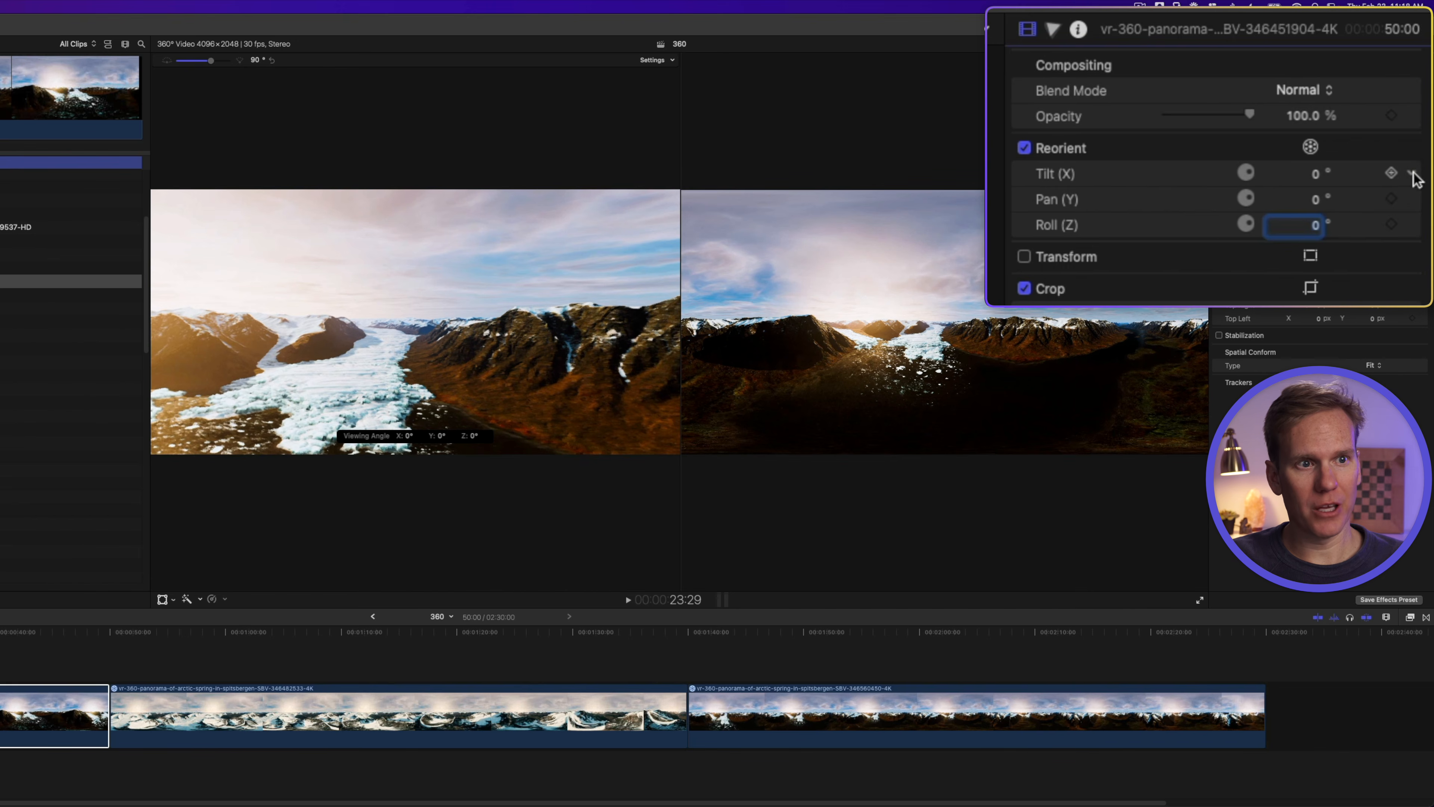
{"action": "left_click", "coordinate": [1412, 174]}
{"action": "left_click", "coordinate": [1408, 186]}
{"action": "left_click", "coordinate": [1419, 146]}
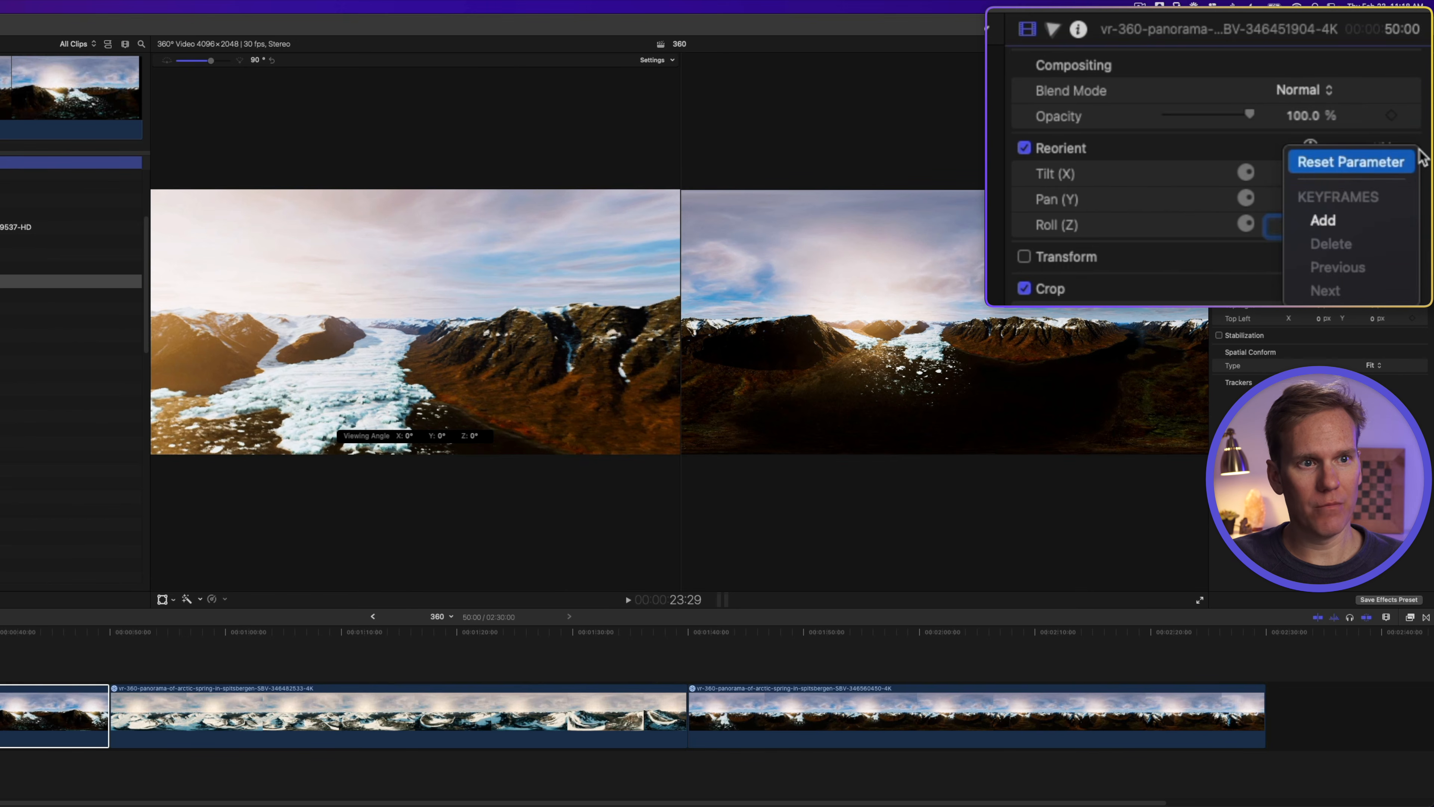
{"action": "left_click", "coordinate": [1378, 162]}
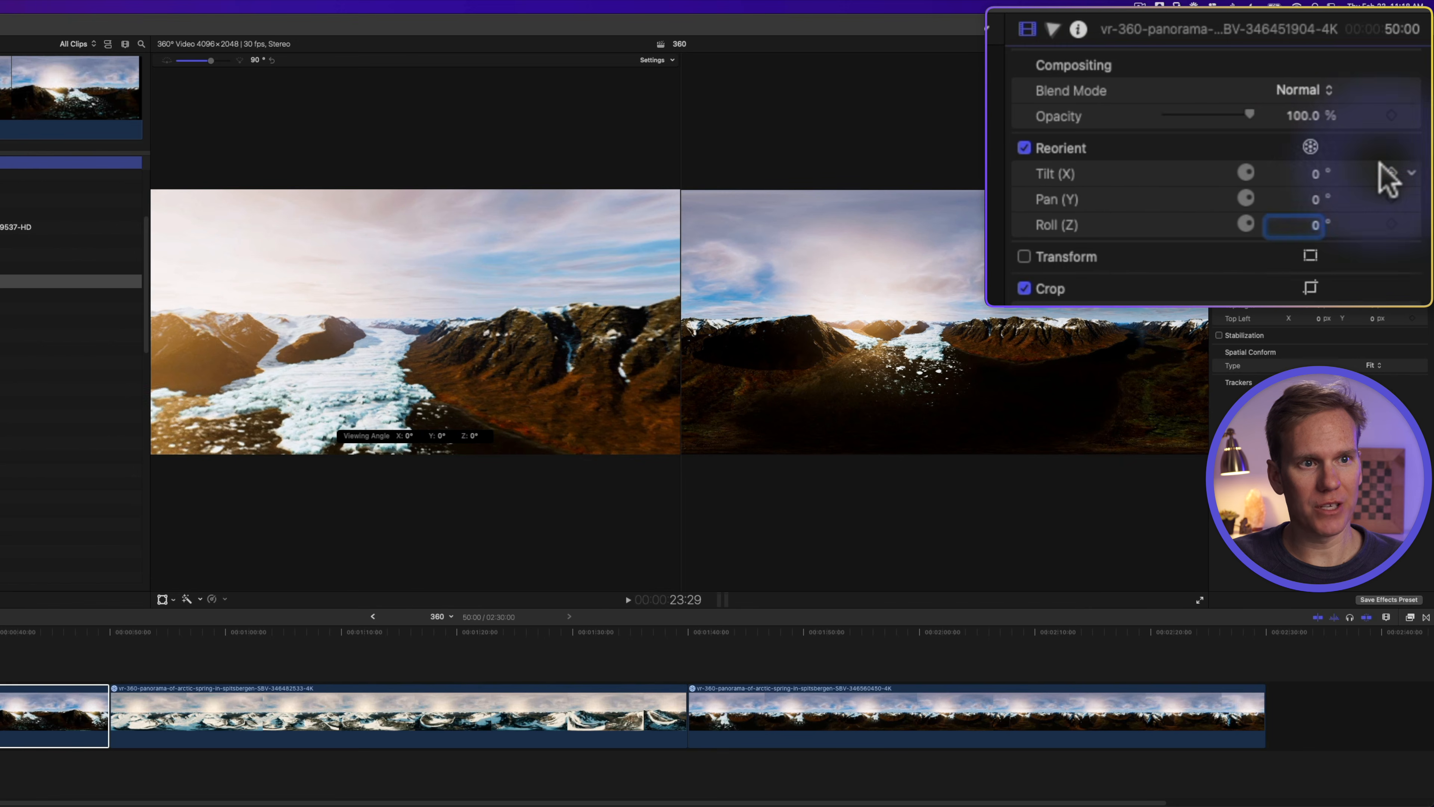
Step: Reorient the selected clip's panorama directly in the standard viewer, first freely and then constrained to one direction
{"action": "left_click", "coordinate": [1311, 149]}
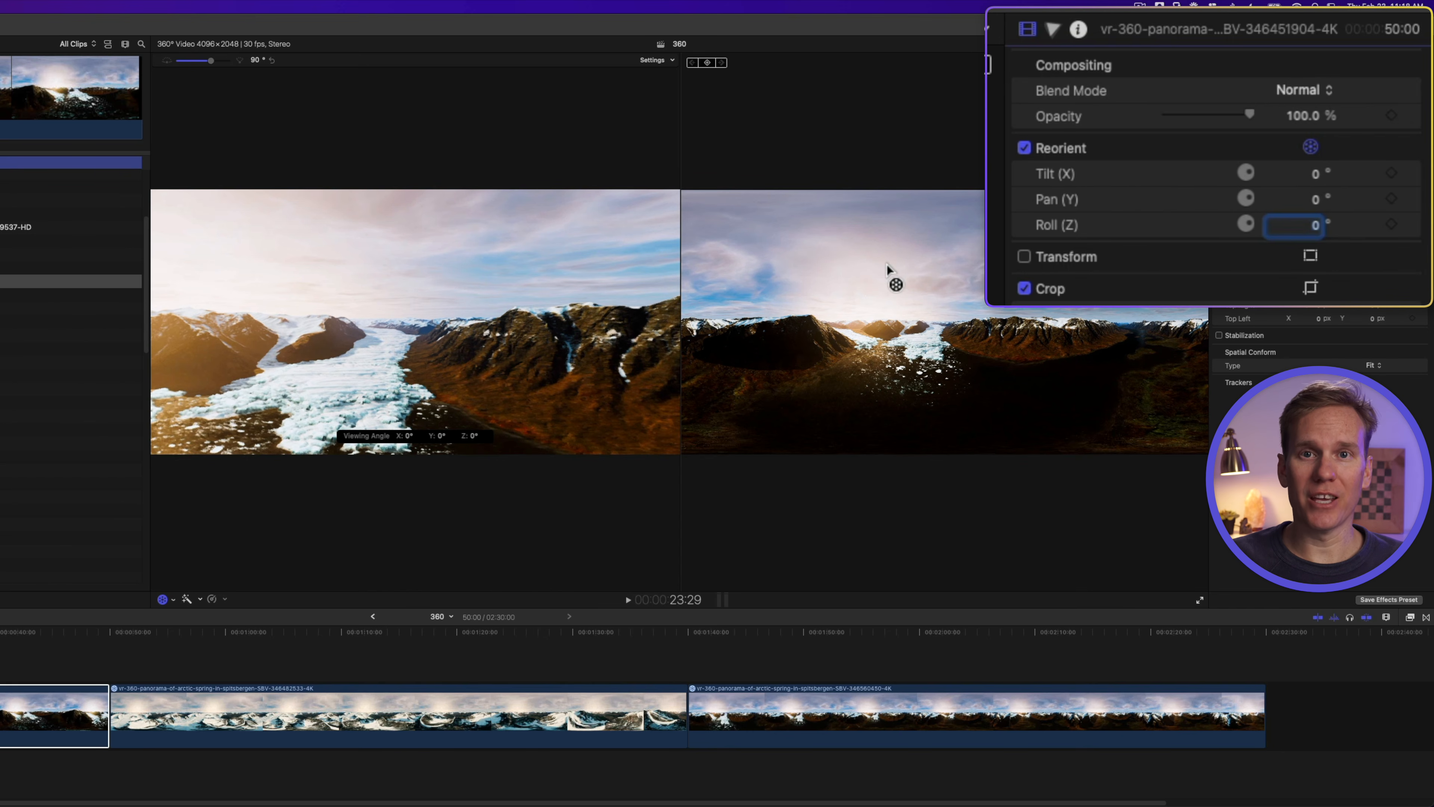
{"action": "left_click_drag", "start_coordinate": [888, 265], "coordinate": [559, 263]}
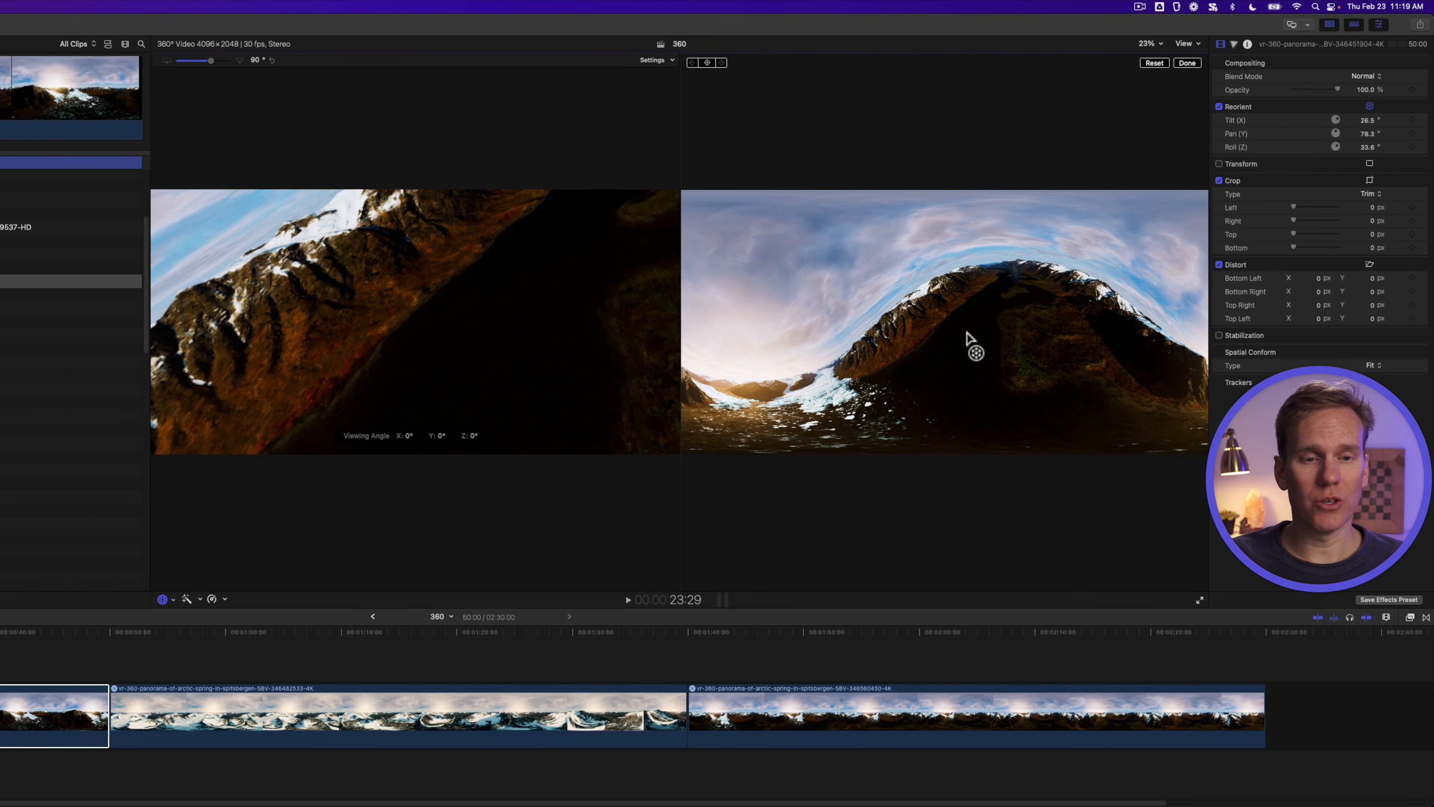
{"action": "key", "text": "shift"}
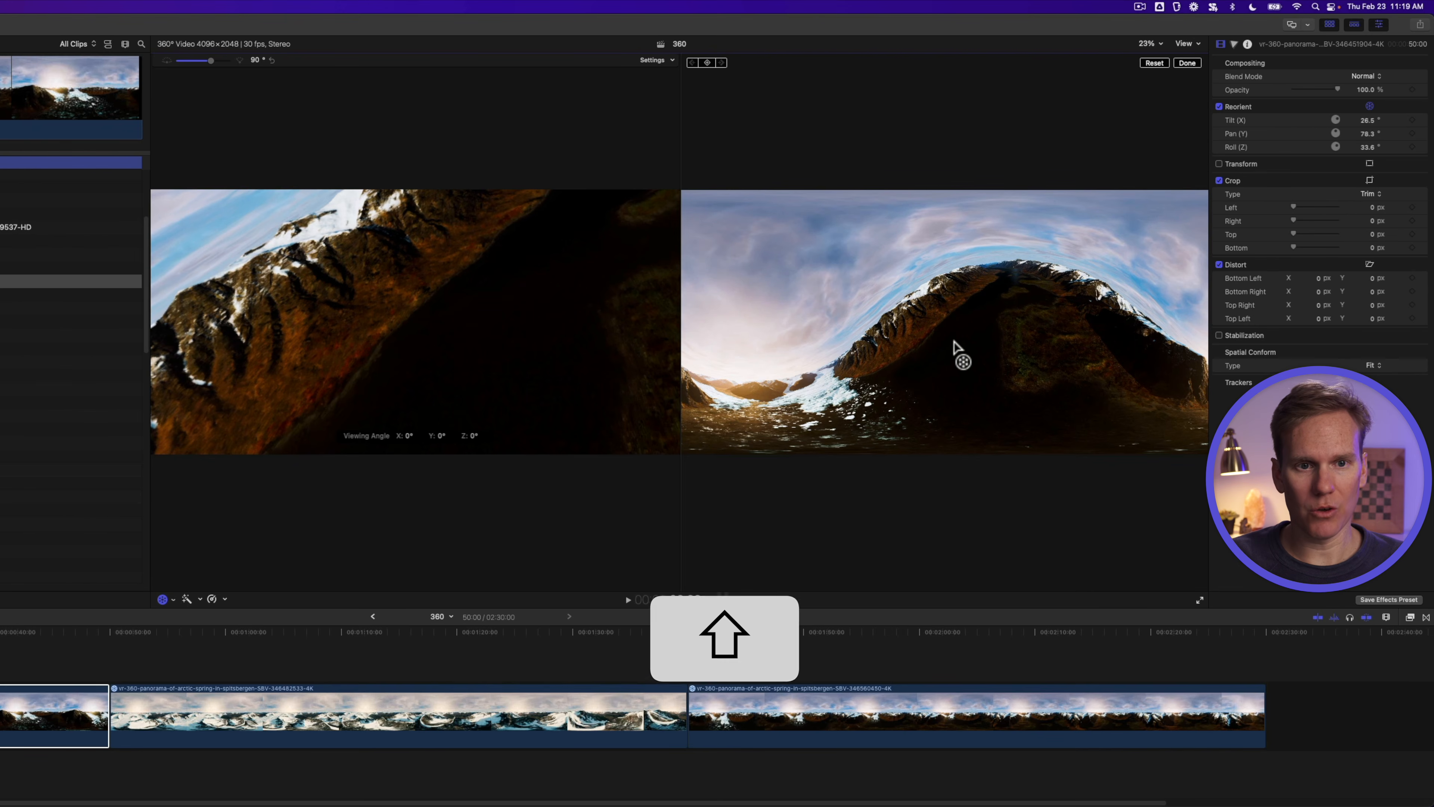
{"action": "left_click_drag", "start_coordinate": [954, 353], "coordinate": [775, 305]}
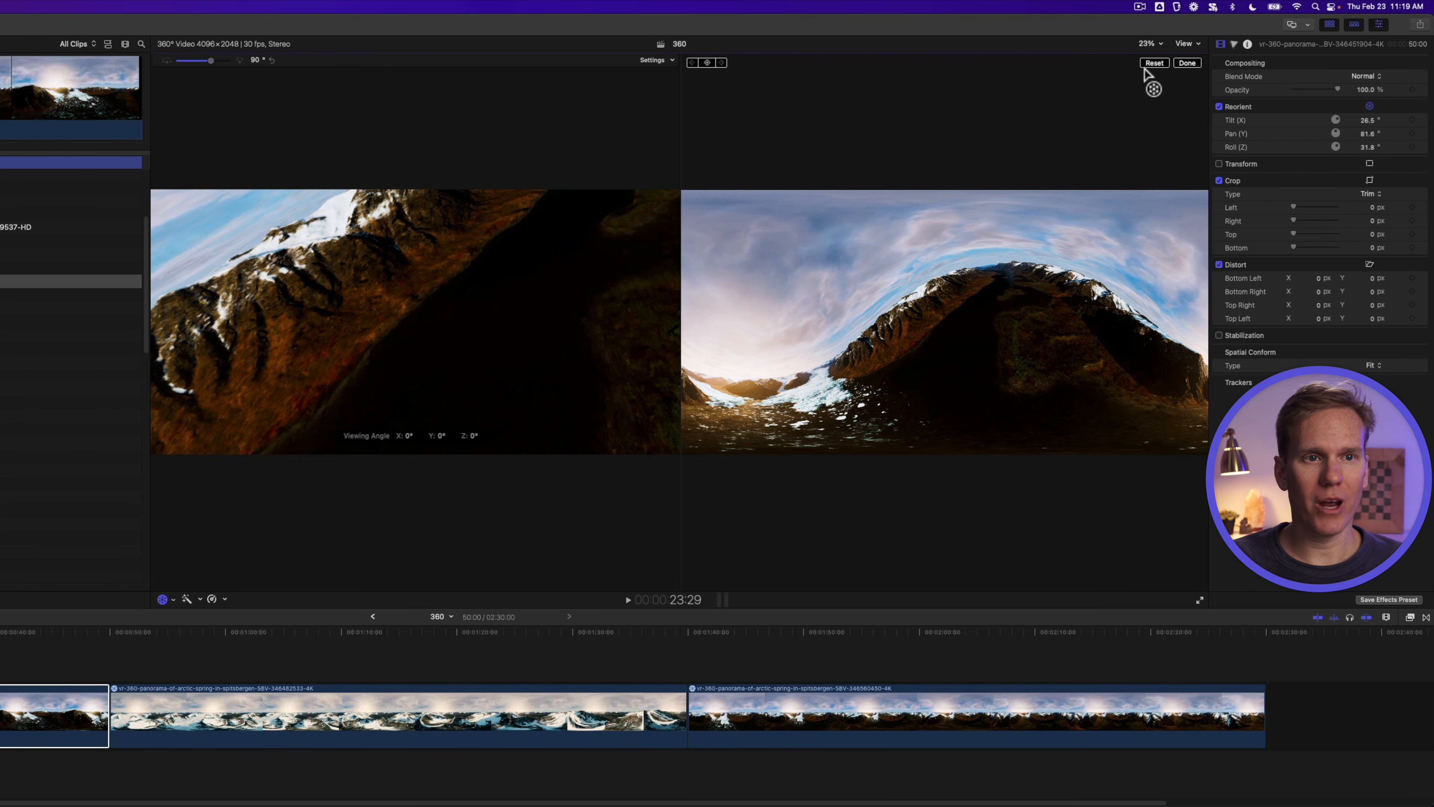
Step: Show the horizon overlay and reorient the clip to level its horizon, at about 1.6° tilt and 1.6° roll
{"action": "left_click", "coordinate": [1184, 43]}
{"action": "left_click", "coordinate": [1213, 316]}
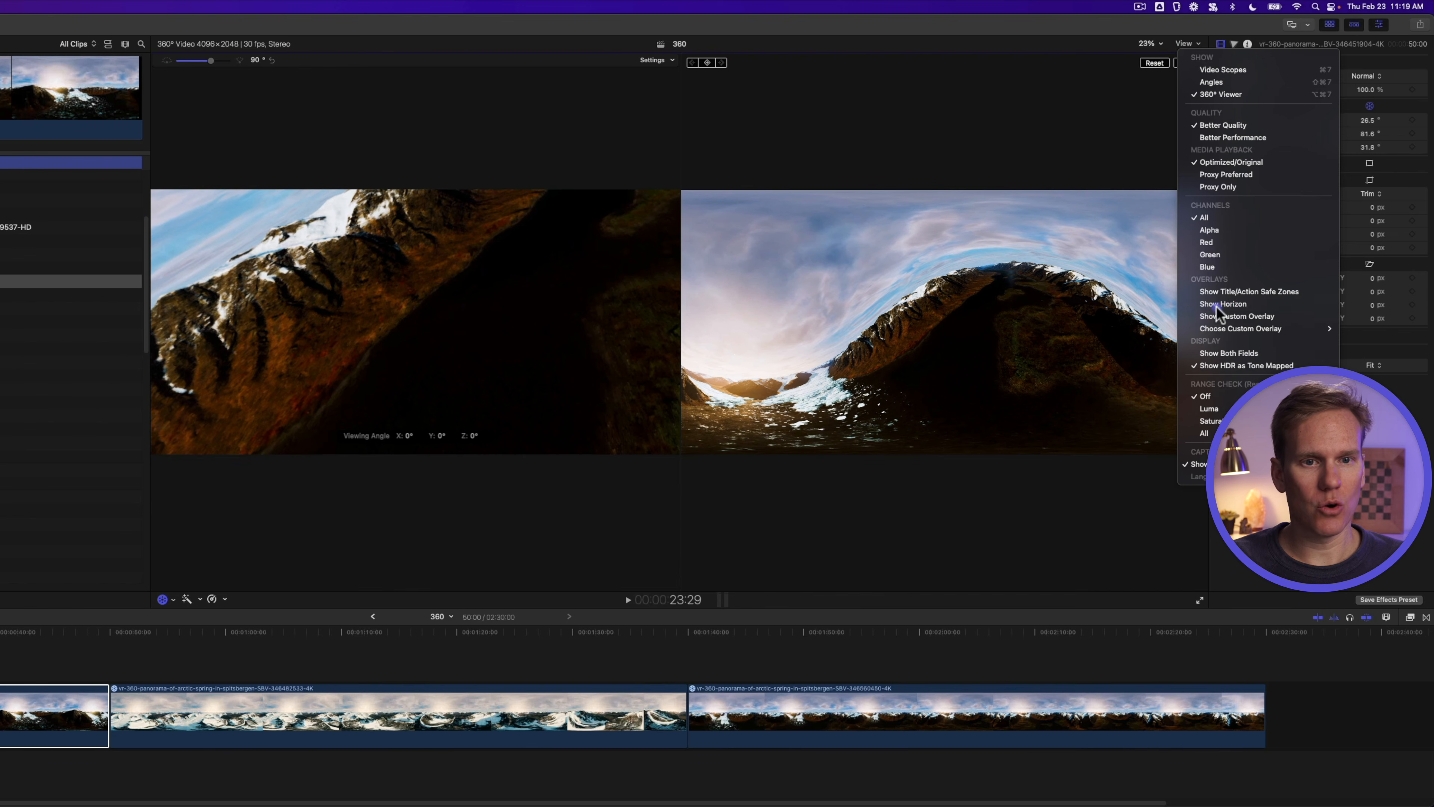
{"action": "left_click_drag", "start_coordinate": [820, 377], "coordinate": [938, 385]}
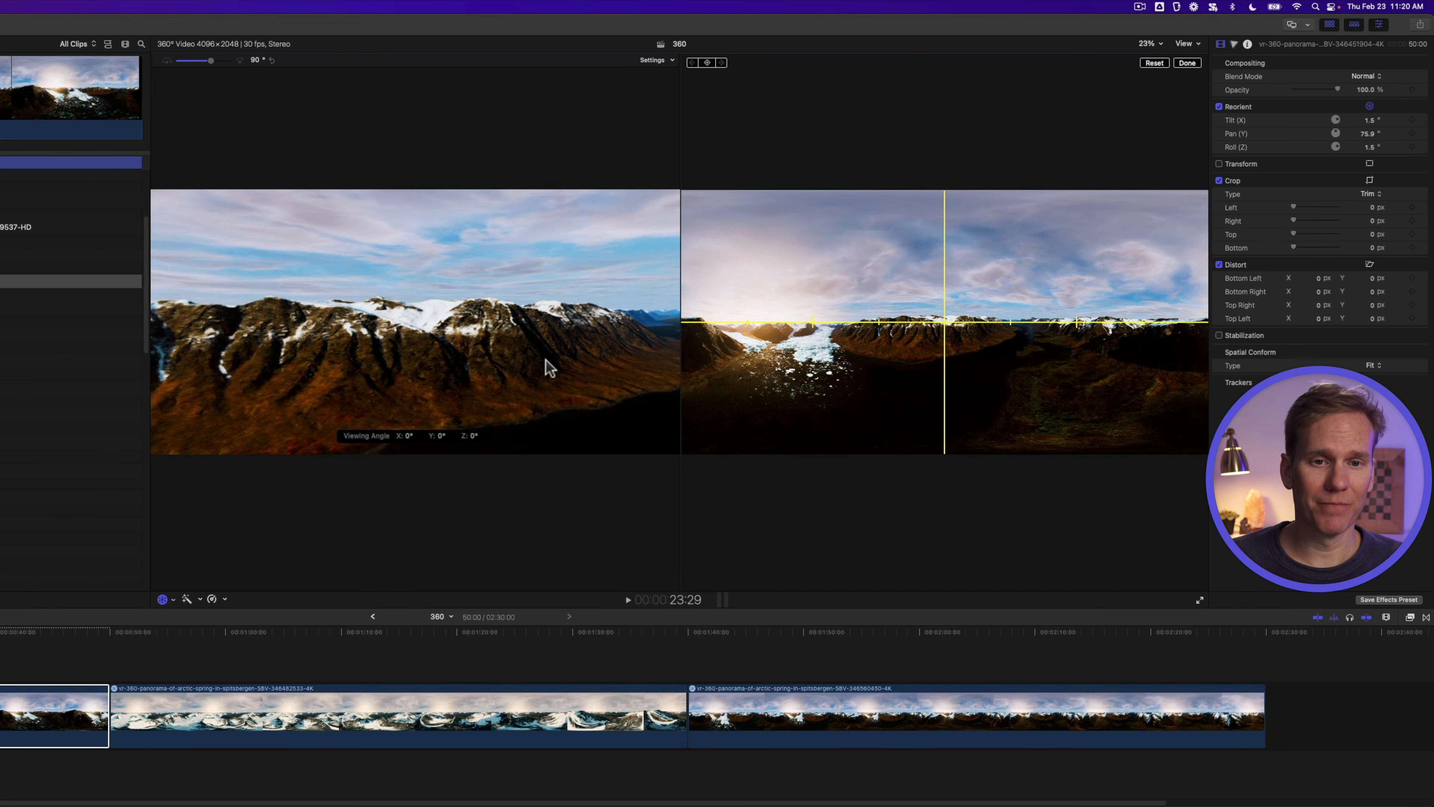
{"action": "key", "text": "Escape"}
{"action": "left_click", "coordinate": [908, 451]}
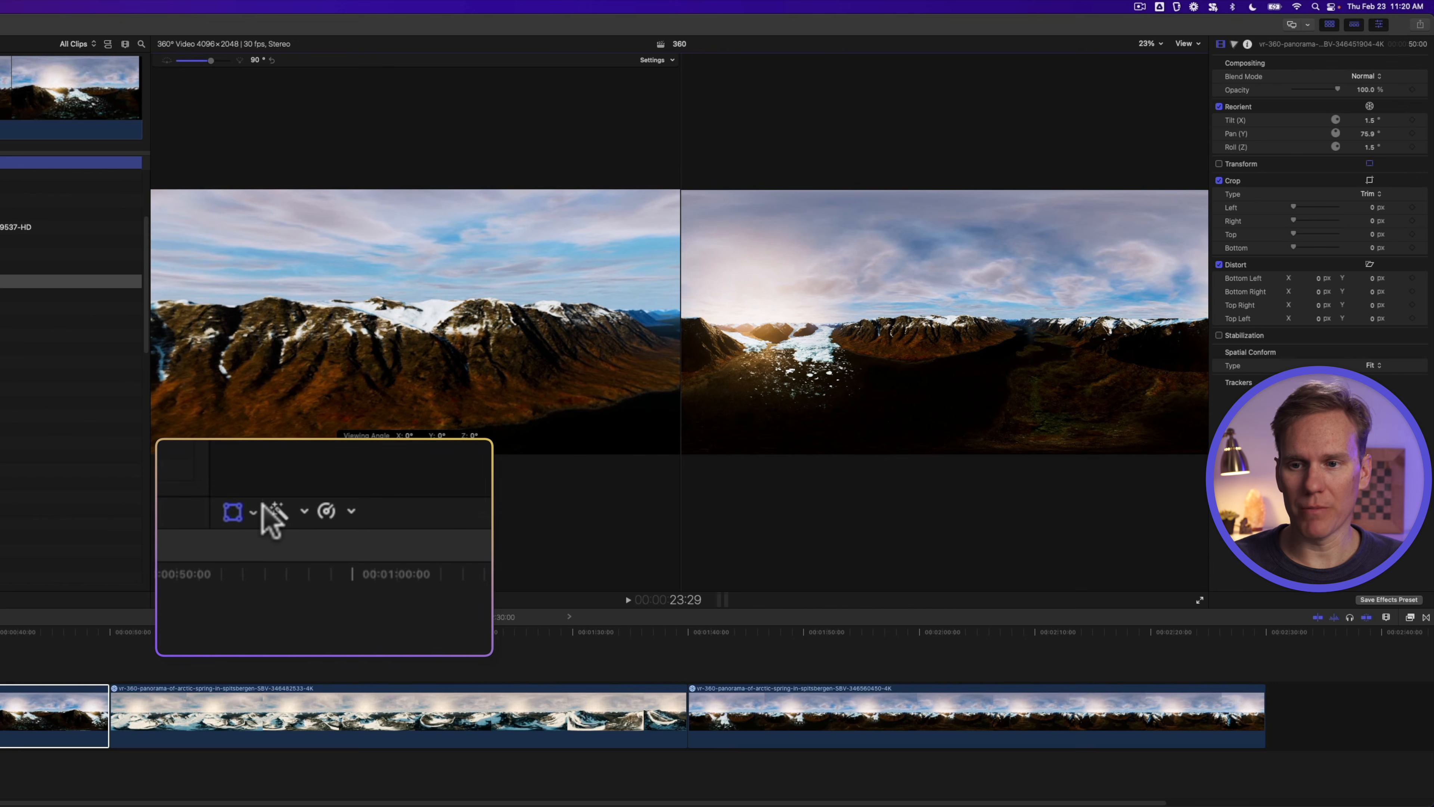
Step: Reopen the Reorient on-screen control, reset the clip's tilt, pan and roll to 0°, and close the control
{"action": "left_click", "coordinate": [252, 512]}
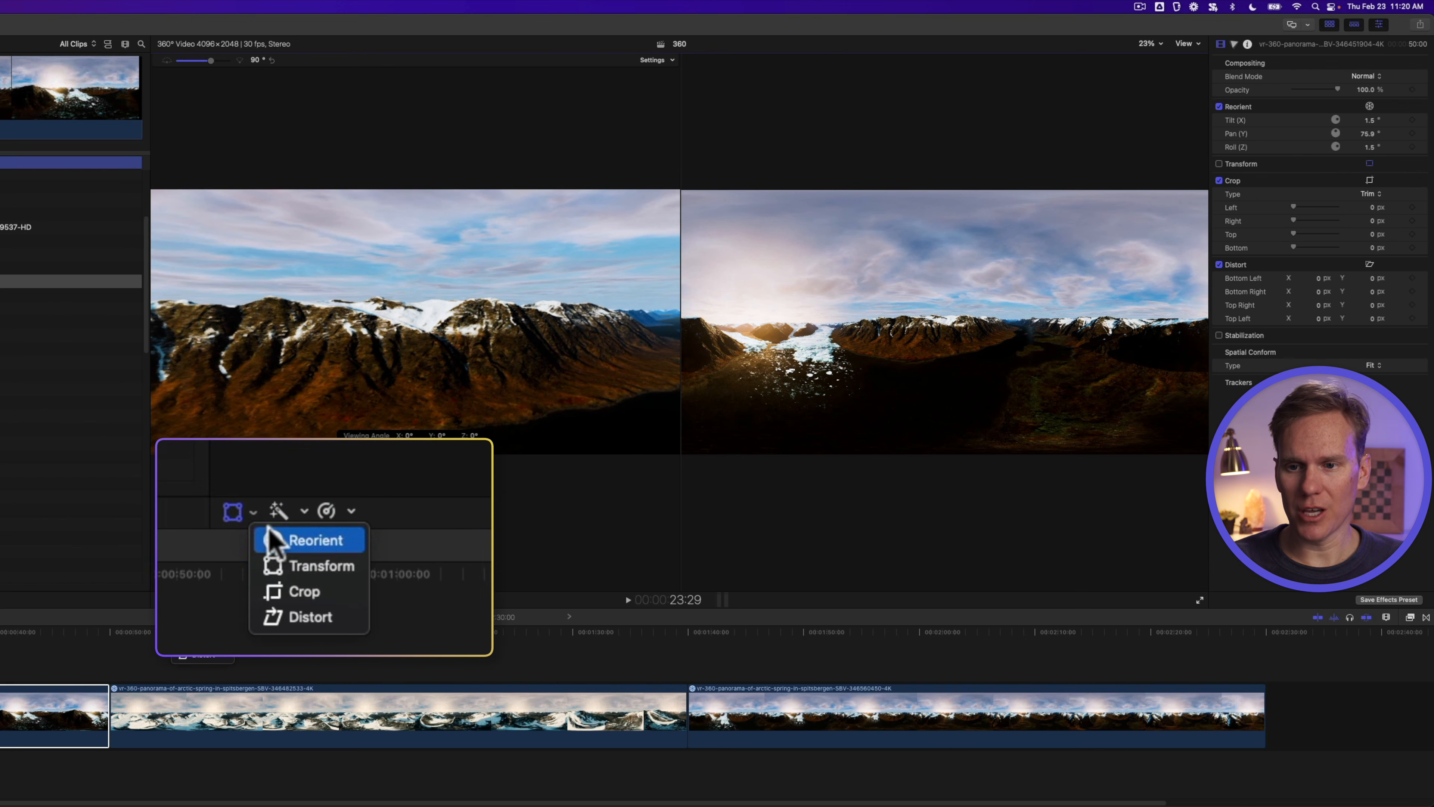
{"action": "left_click", "coordinate": [276, 540]}
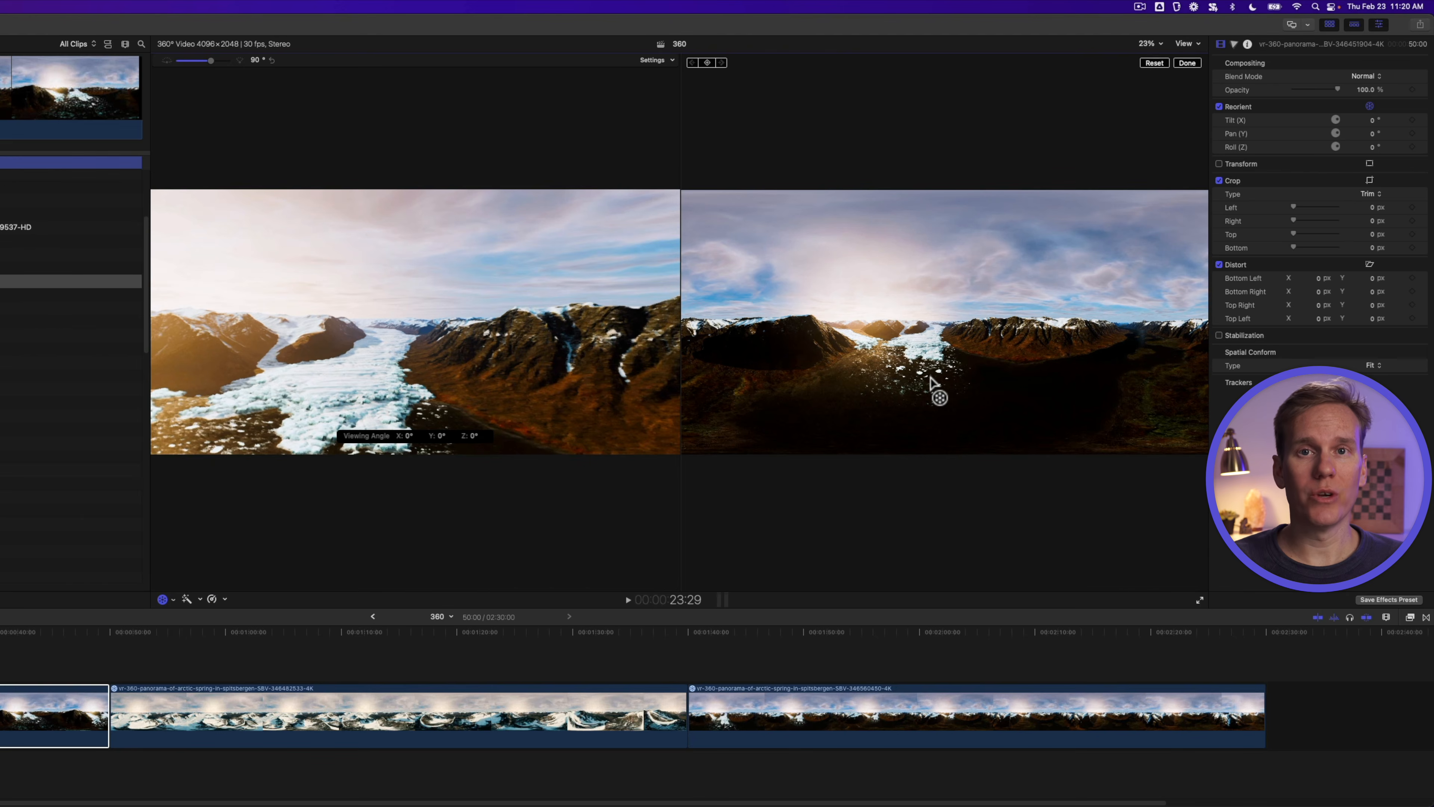
{"action": "left_click_drag", "start_coordinate": [932, 384], "coordinate": [951, 303]}
{"action": "left_click", "coordinate": [1155, 63]}
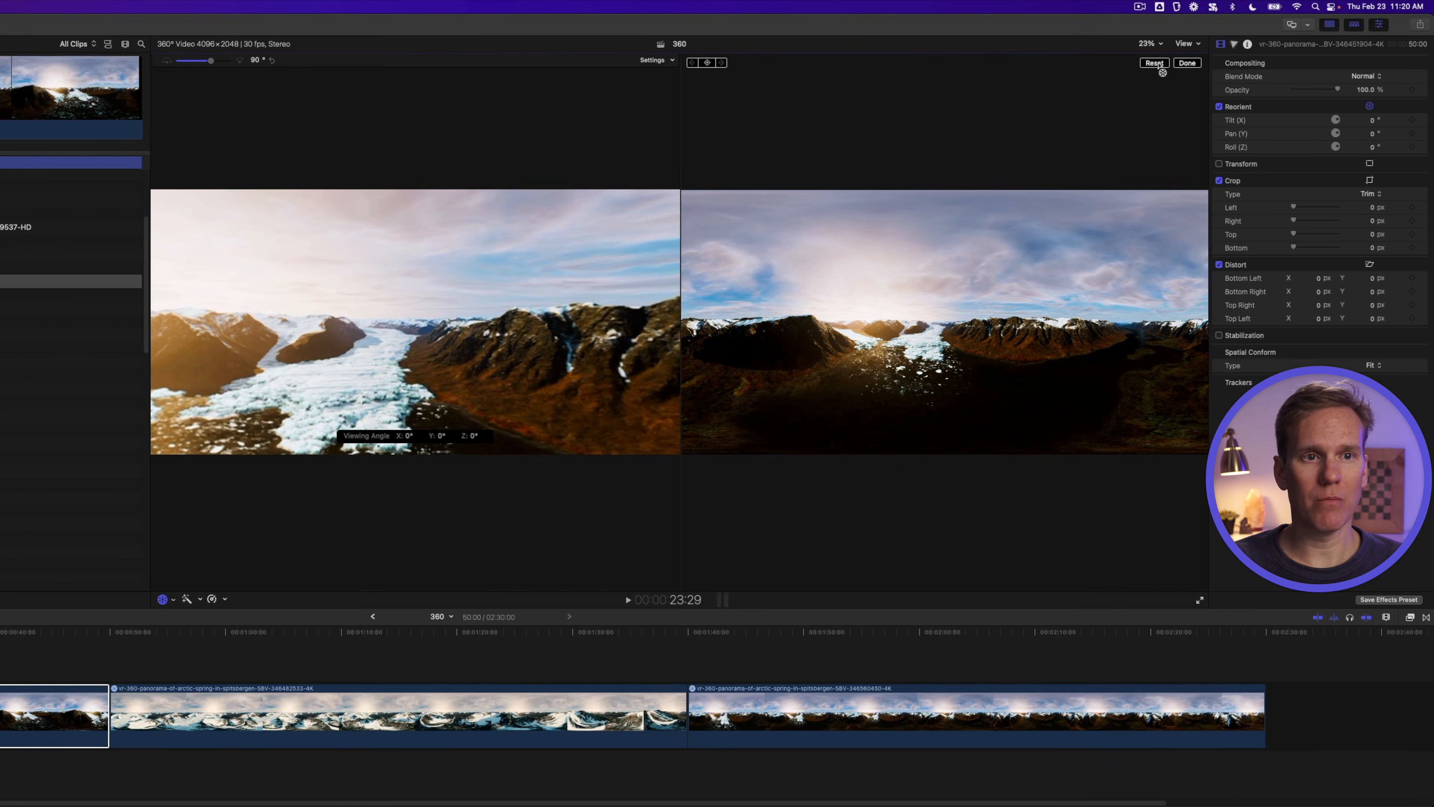
{"action": "left_click", "coordinate": [1187, 63]}
{"action": "left_click", "coordinate": [3, 732]}
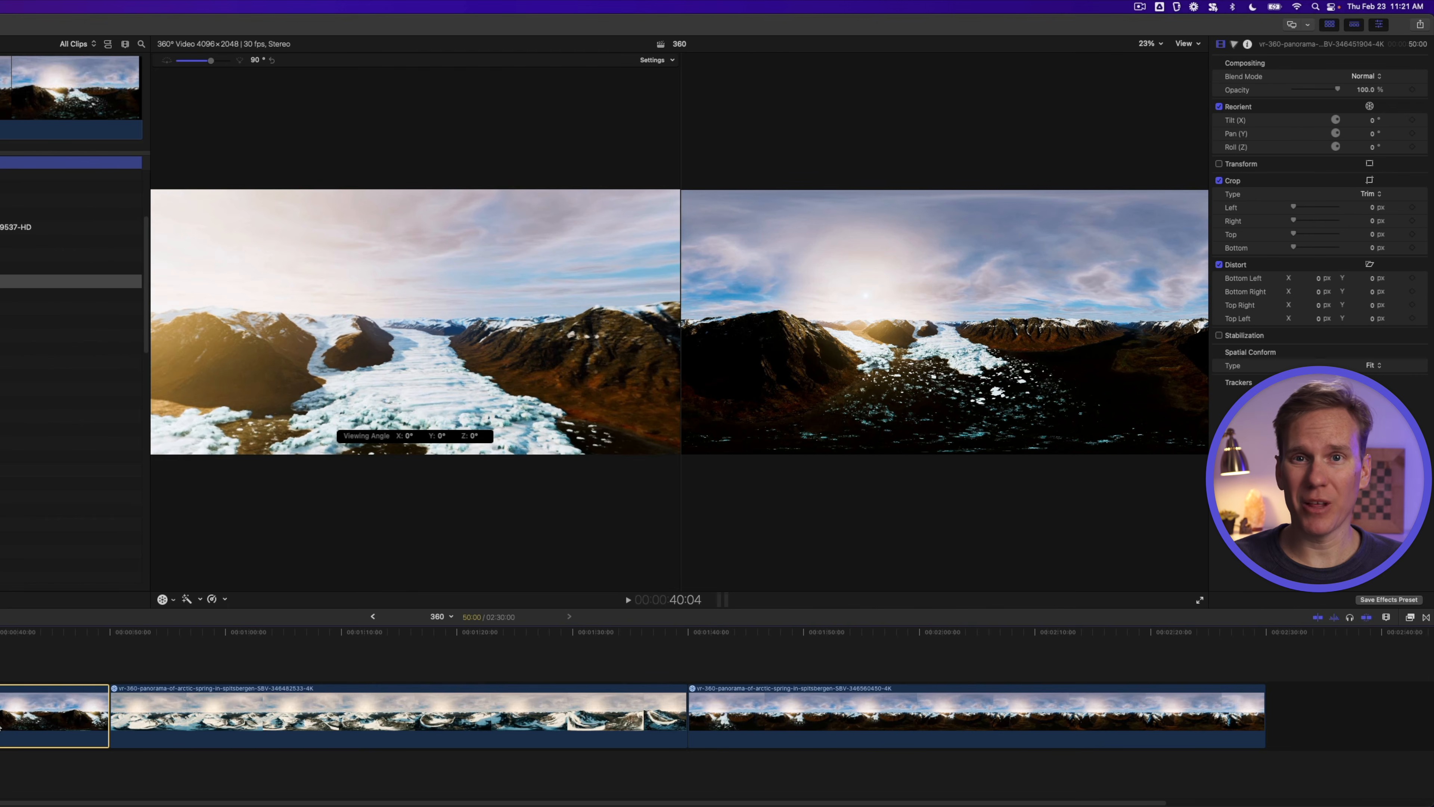
{"action": "left_click_drag", "start_coordinate": [3, 728], "coordinate": [357, 716]}
{"action": "left_click_drag", "start_coordinate": [229, 703], "coordinate": [0, 647]}
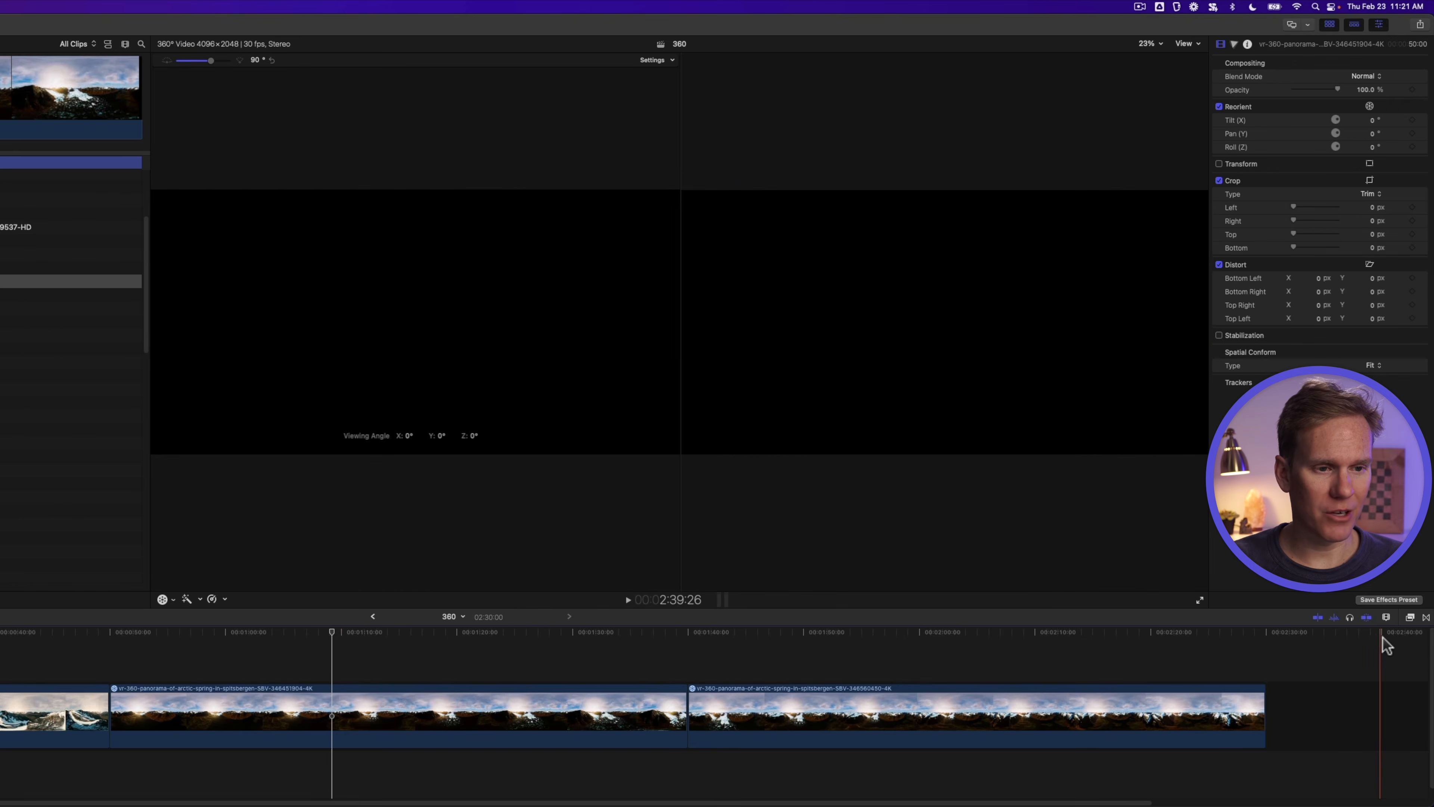
Step: Apply the 360° Aura effect to the second timeline clip
{"action": "left_click", "coordinate": [1410, 618]}
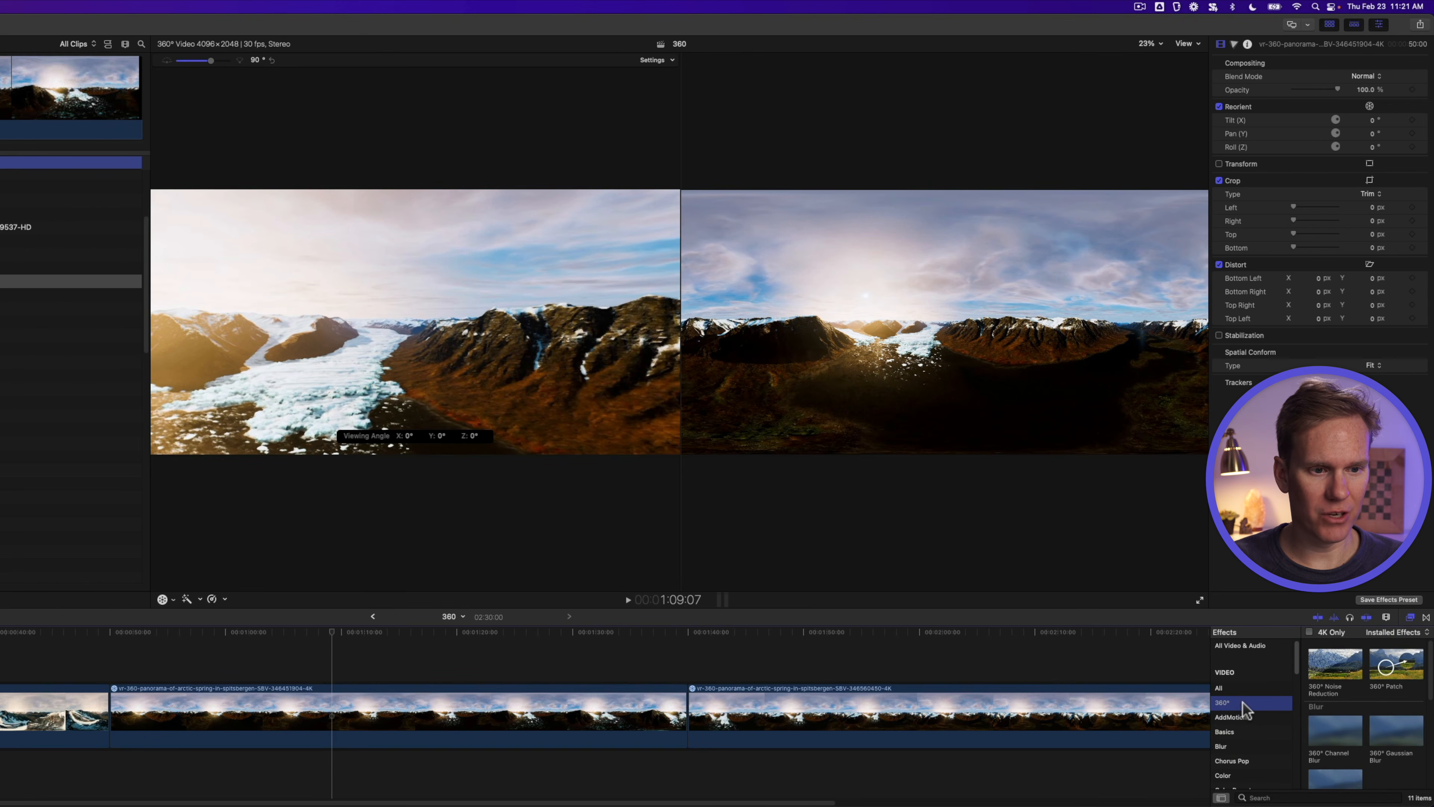
{"action": "scroll", "coordinate": [1368, 698], "scroll_direction": "down", "scroll_amount": 5}
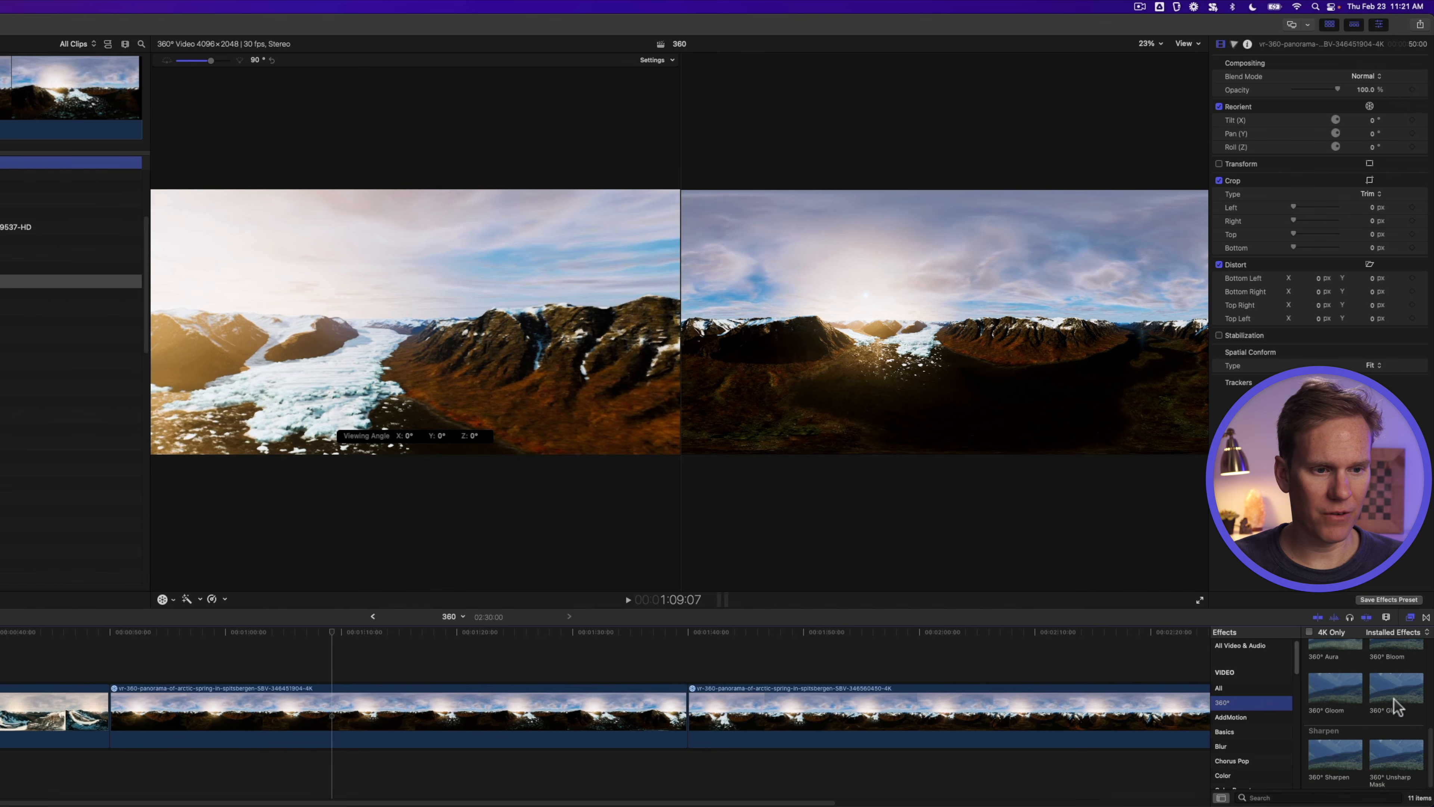
{"action": "scroll", "coordinate": [1378, 701], "scroll_direction": "up", "scroll_amount": 2}
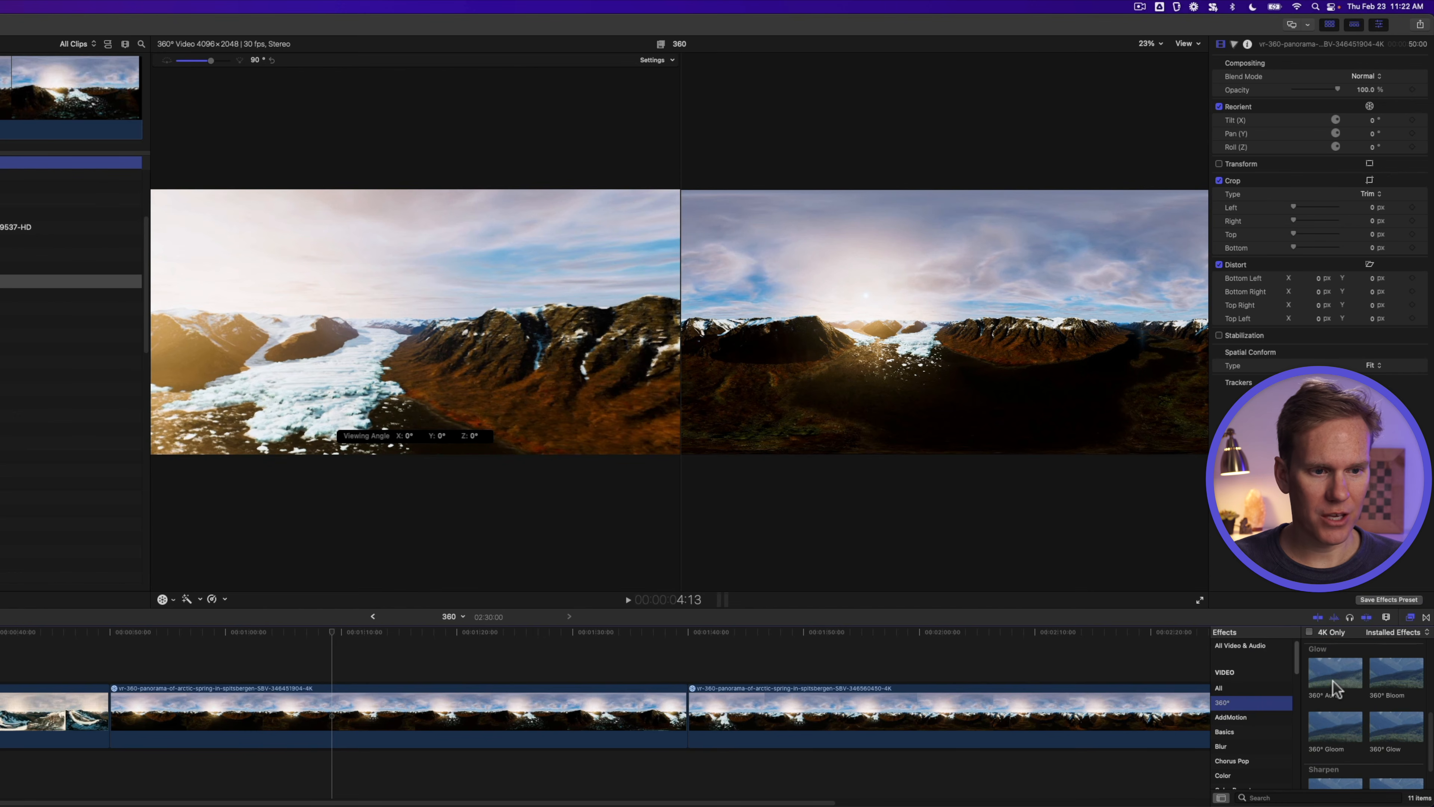
{"action": "left_click_drag", "start_coordinate": [1337, 684], "coordinate": [379, 705]}
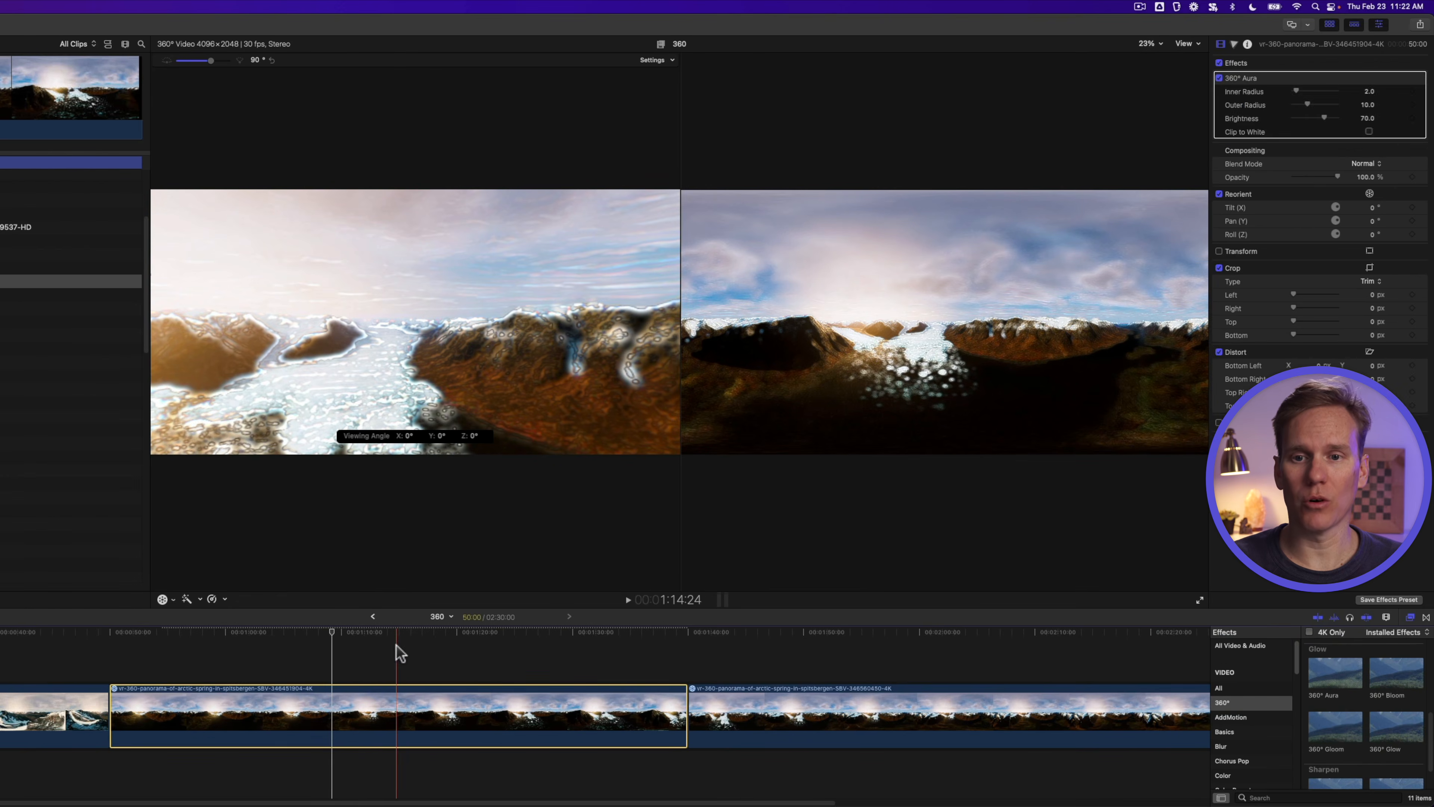
Step: Set the 360° Aura's Inner Radius to 3, Outer Radius to 17 and Brightness to 56, and look around the result
{"action": "left_click", "coordinate": [396, 699]}
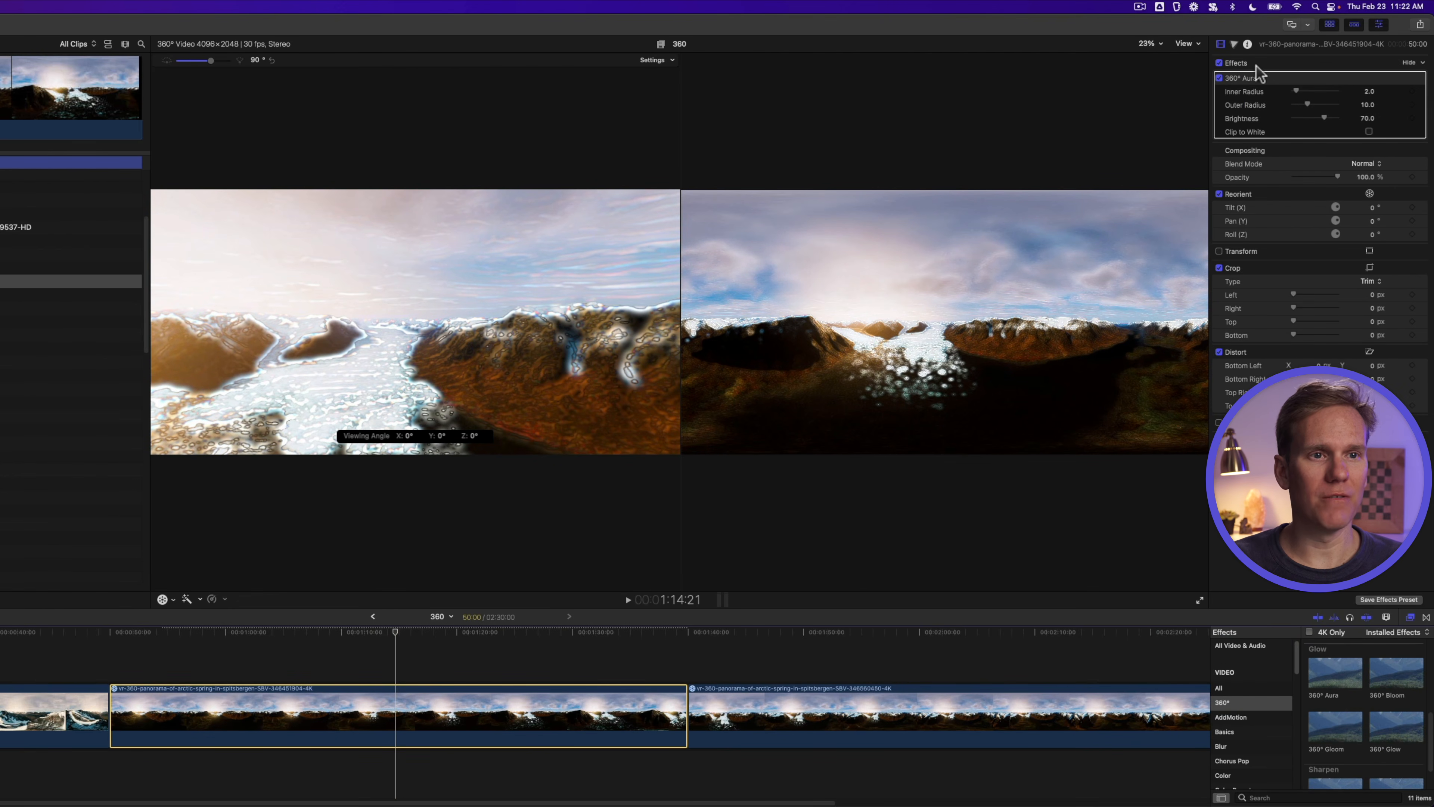
{"action": "left_click", "coordinate": [1284, 82]}
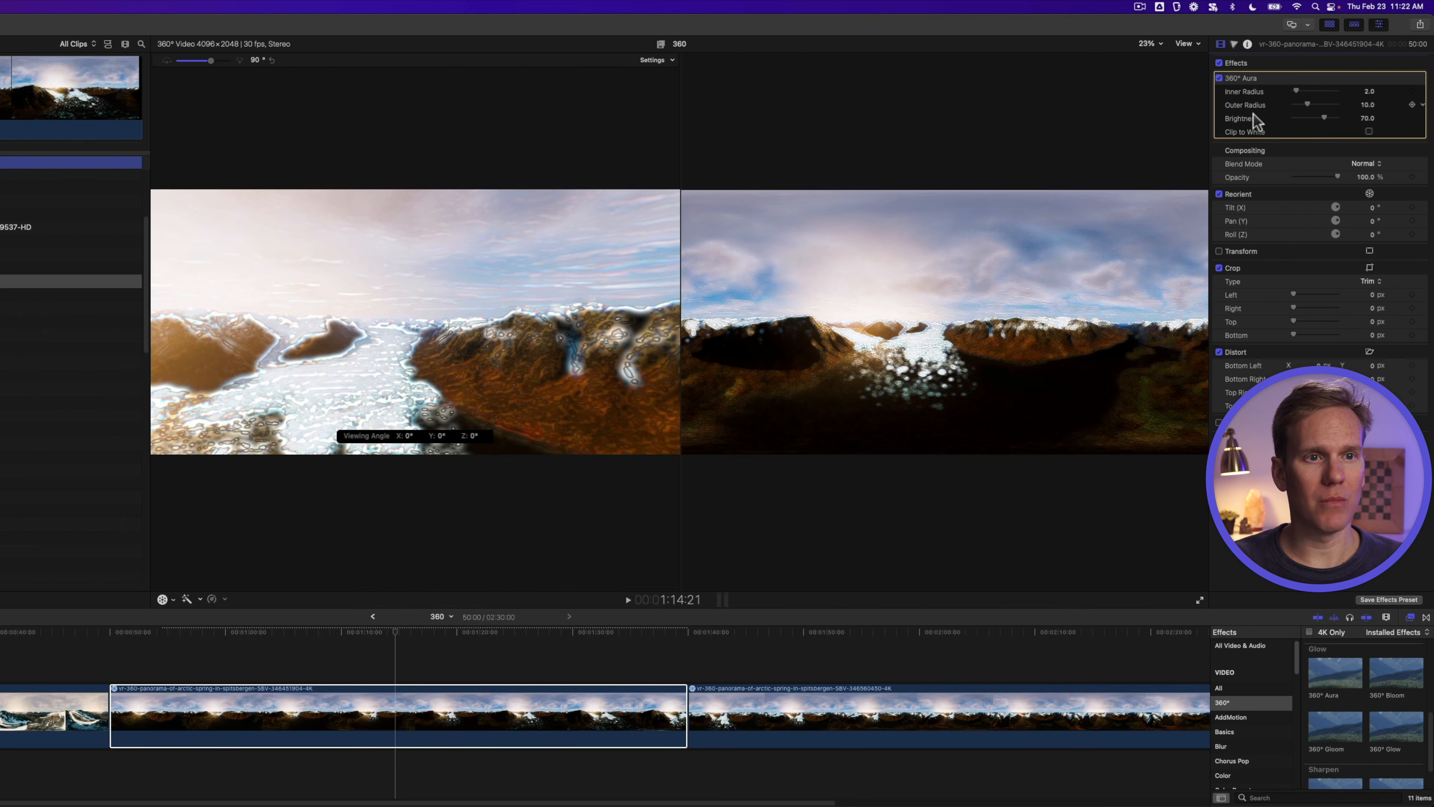
{"action": "left_click_drag", "start_coordinate": [1297, 90], "coordinate": [1318, 116]}
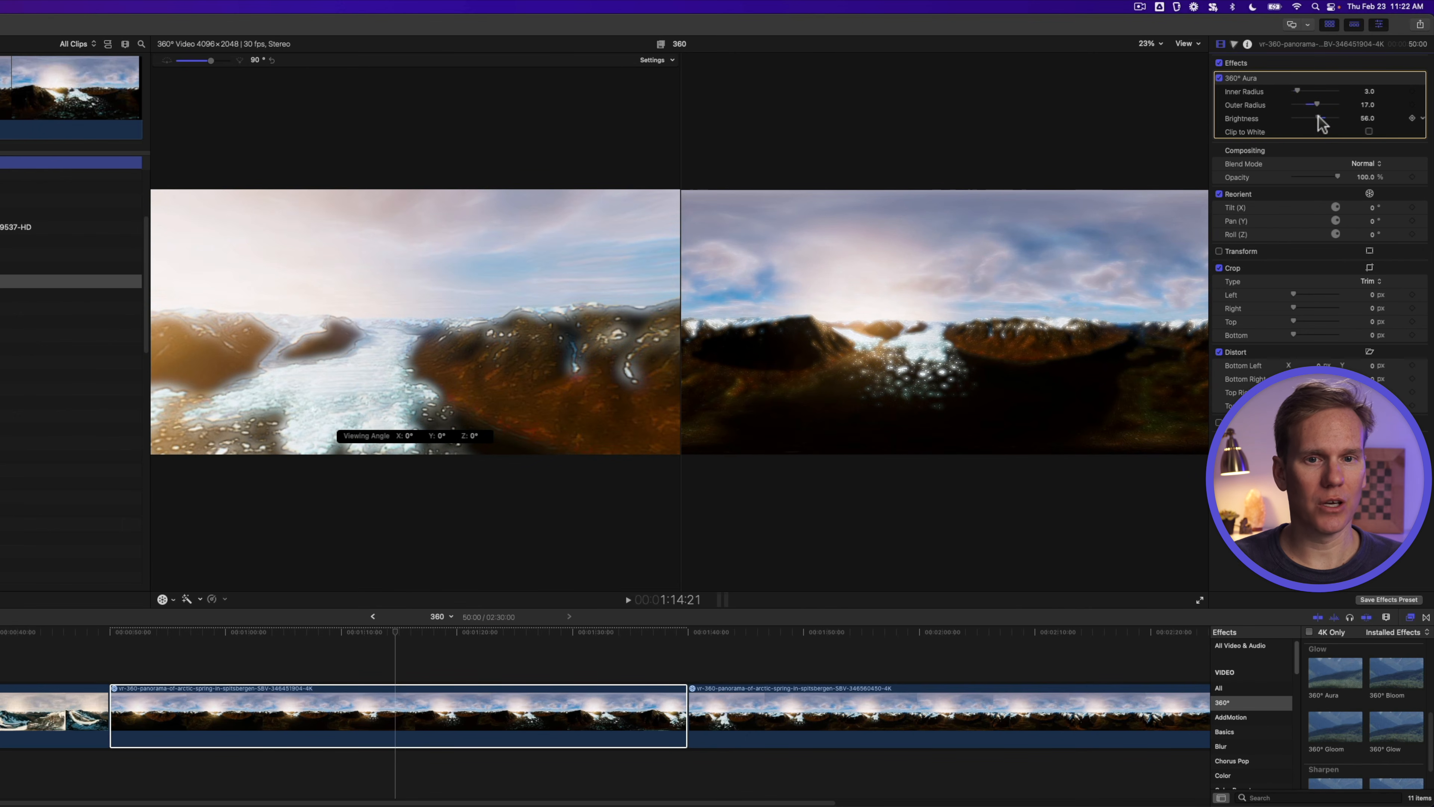
{"action": "left_click_drag", "start_coordinate": [420, 364], "coordinate": [535, 359]}
{"action": "mouse_move", "coordinate": [489, 359]}
{"action": "left_mouse_down"}
{"action": "mouse_move", "coordinate": [497, 308]}
{"action": "mouse_move", "coordinate": [544, 356]}
{"action": "mouse_move", "coordinate": [468, 353]}
{"action": "left_mouse_up"}
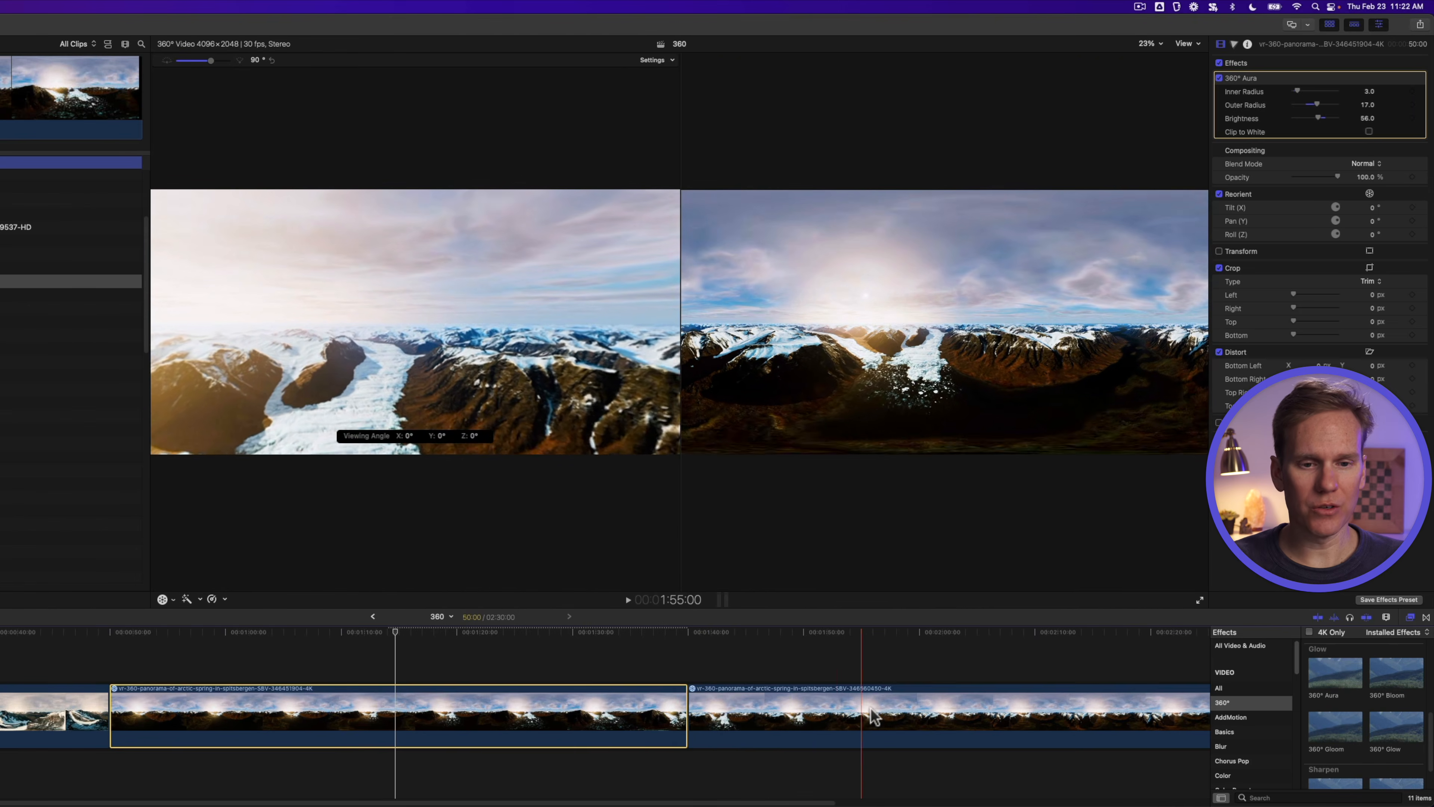
Step: Apply the 360° Glow effect to the third timeline clip and park the playhead on that clip
{"action": "left_click", "coordinate": [876, 709]}
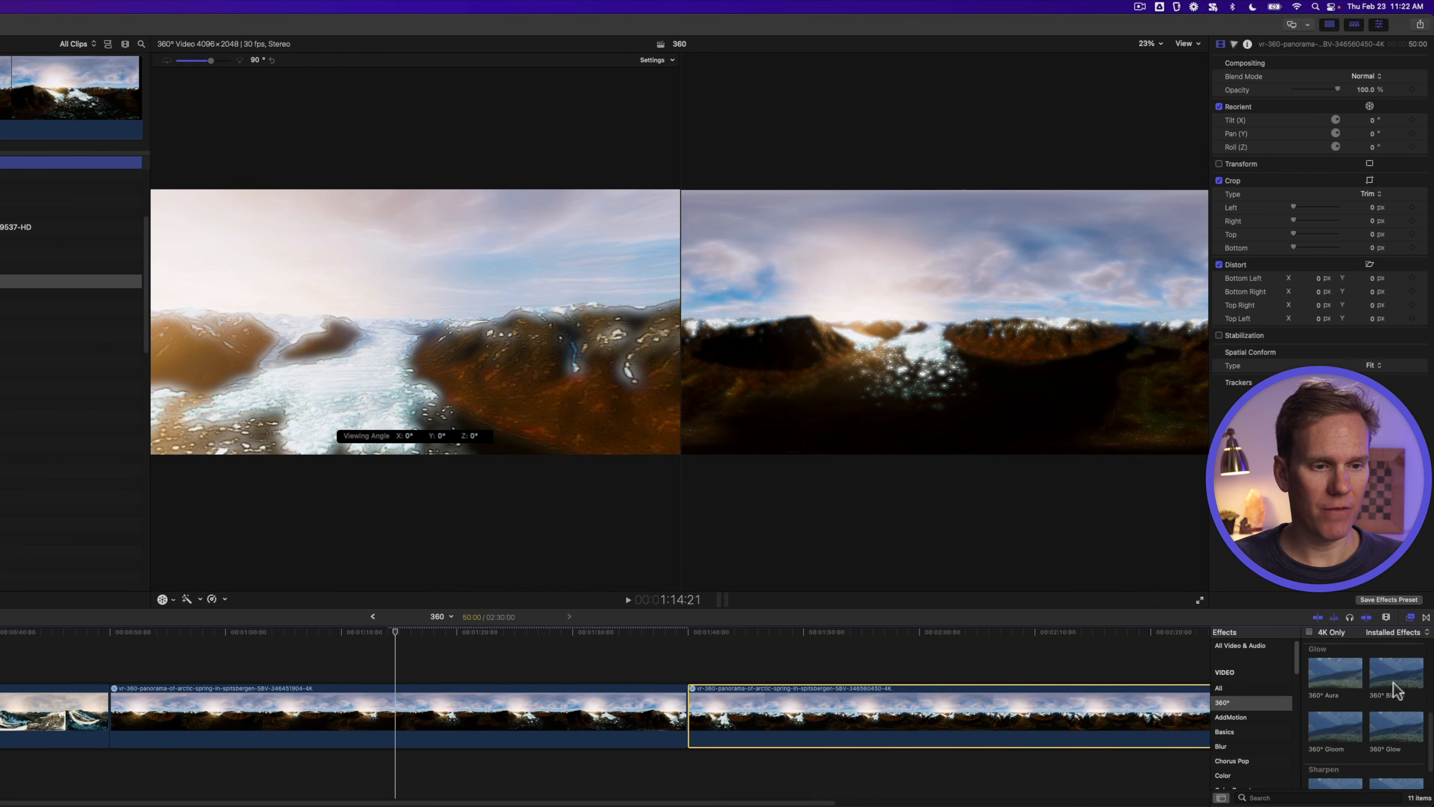
{"action": "scroll", "coordinate": [1406, 687], "scroll_direction": "down", "scroll_amount": 2}
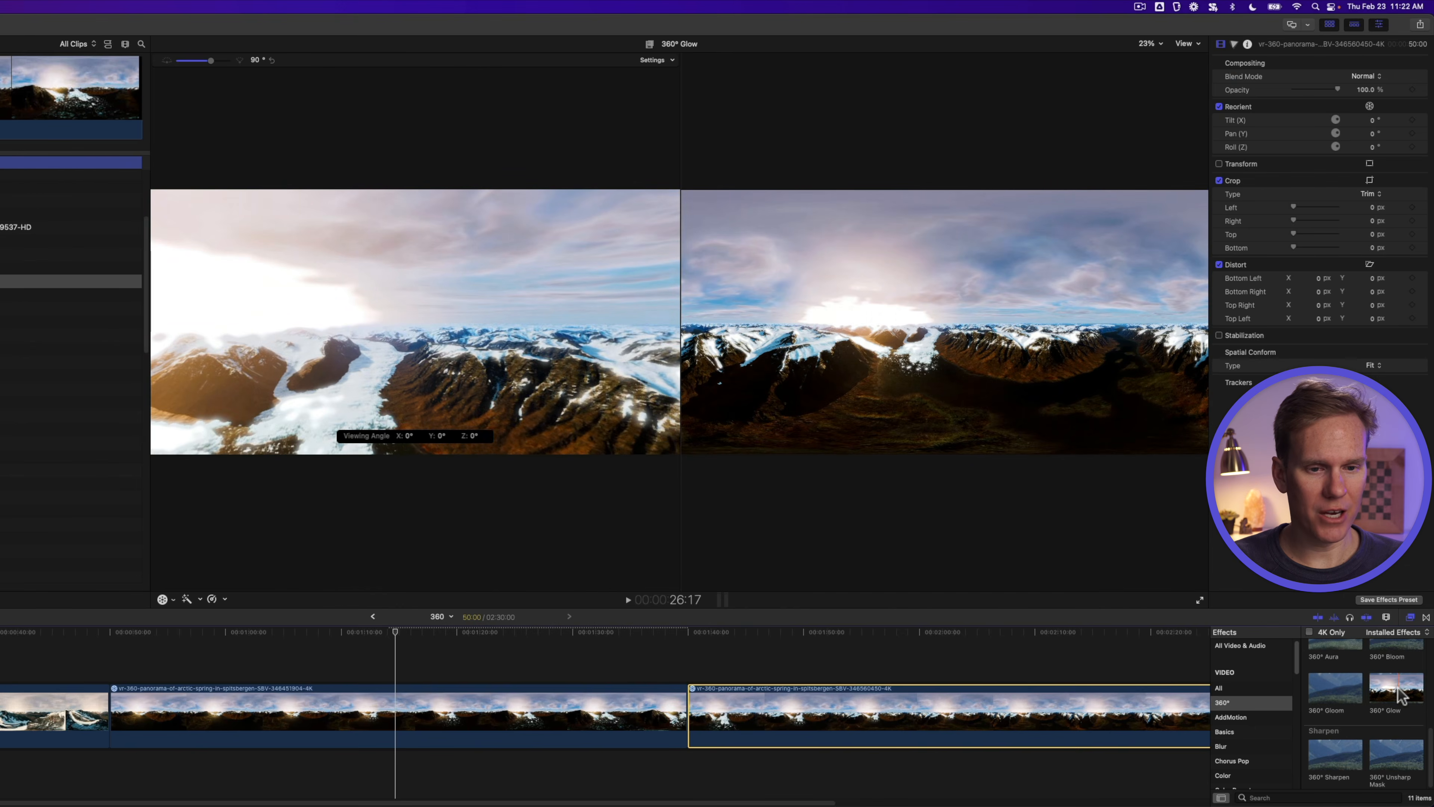
{"action": "double_click", "coordinate": [1399, 691]}
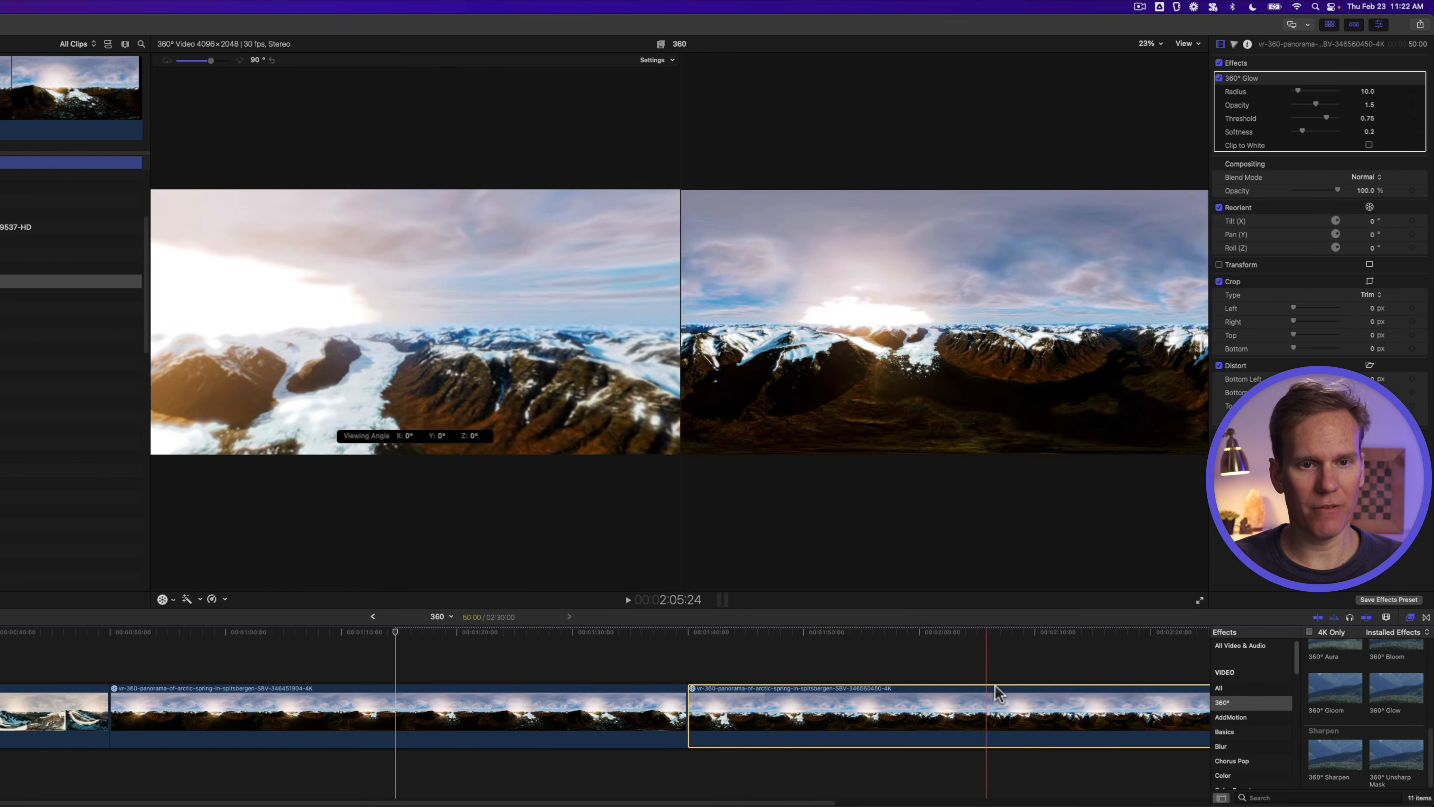
{"action": "left_click", "coordinate": [1006, 680]}
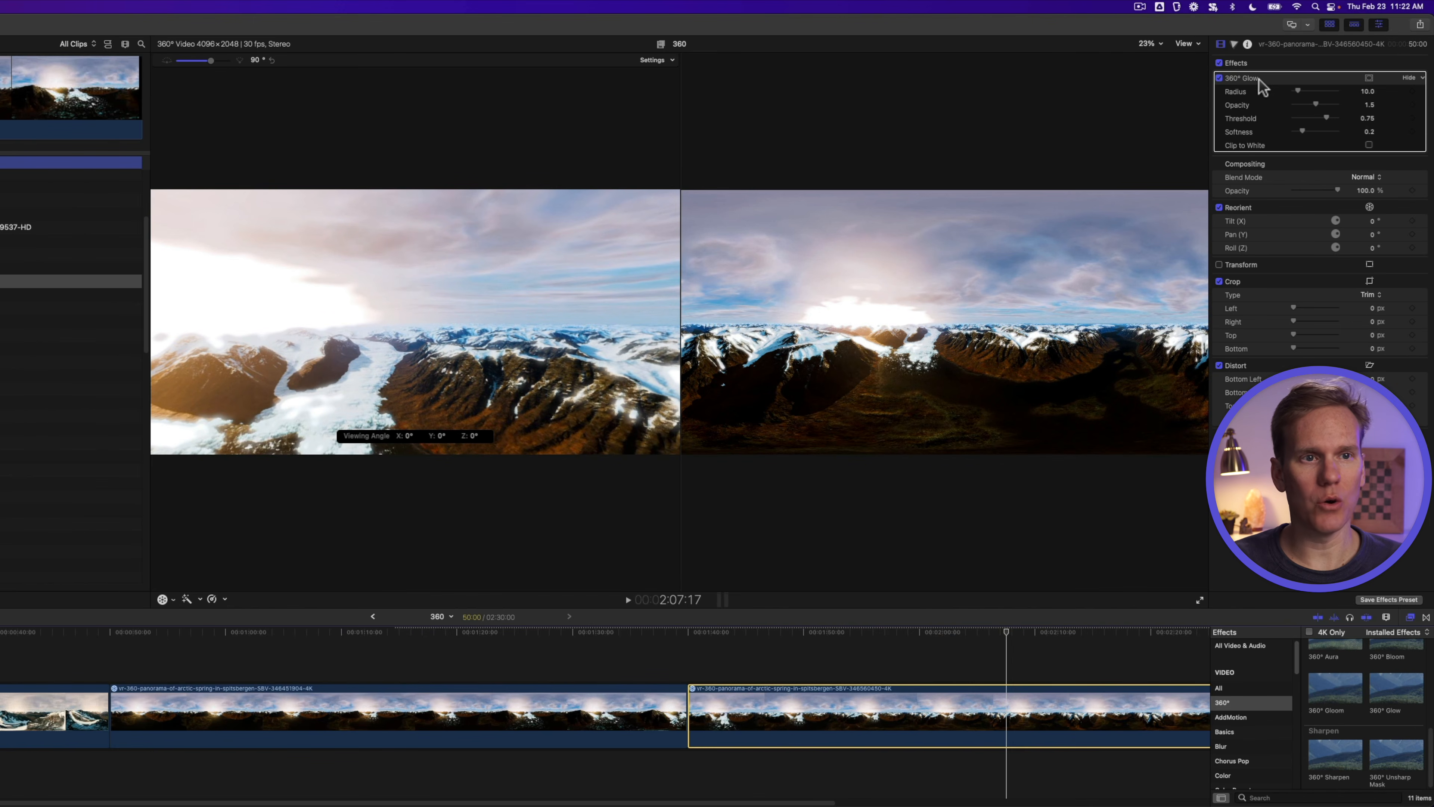
Step: Disable the third clip's 360° Glow effect and delete it
{"action": "left_click", "coordinate": [1281, 79]}
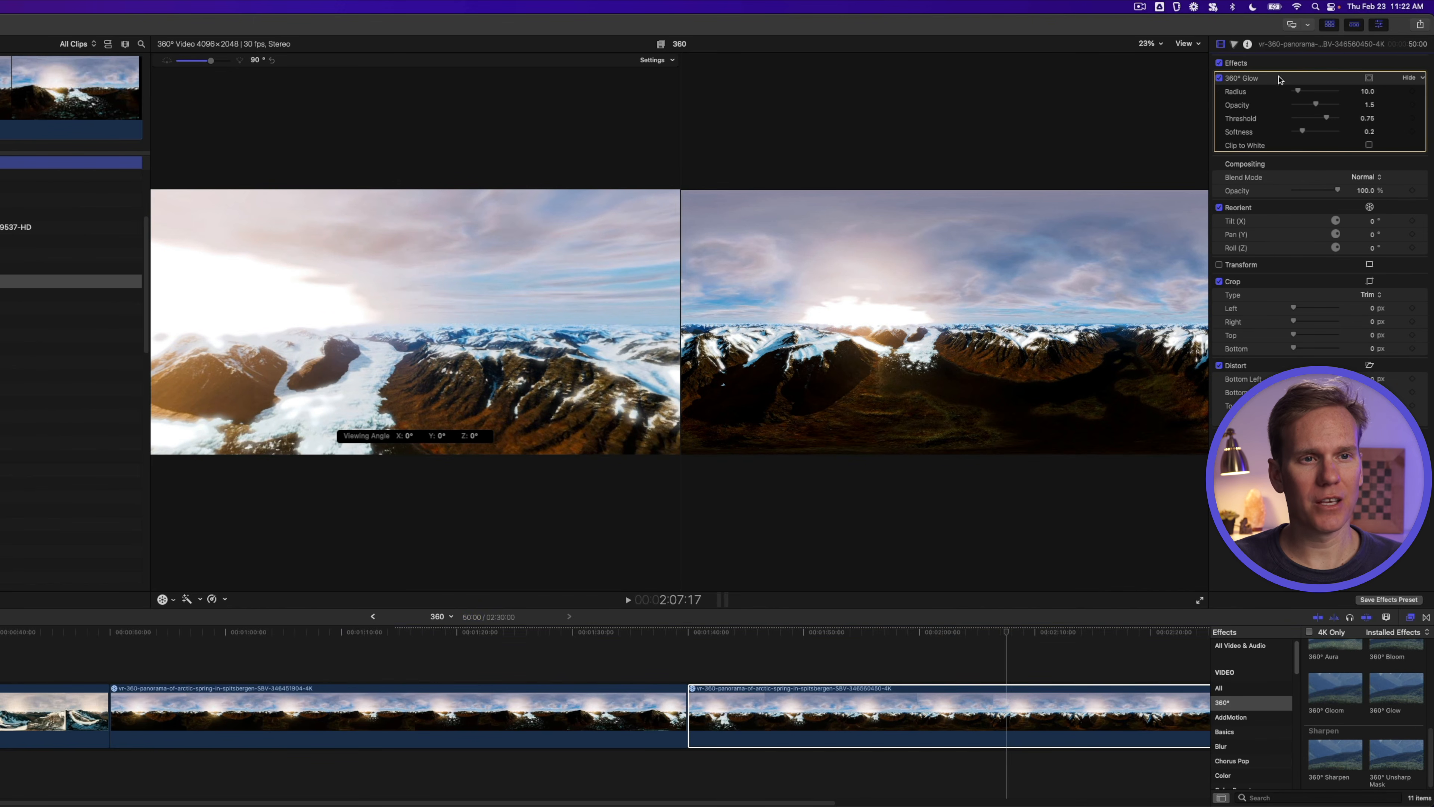
{"action": "left_click", "coordinate": [1220, 78]}
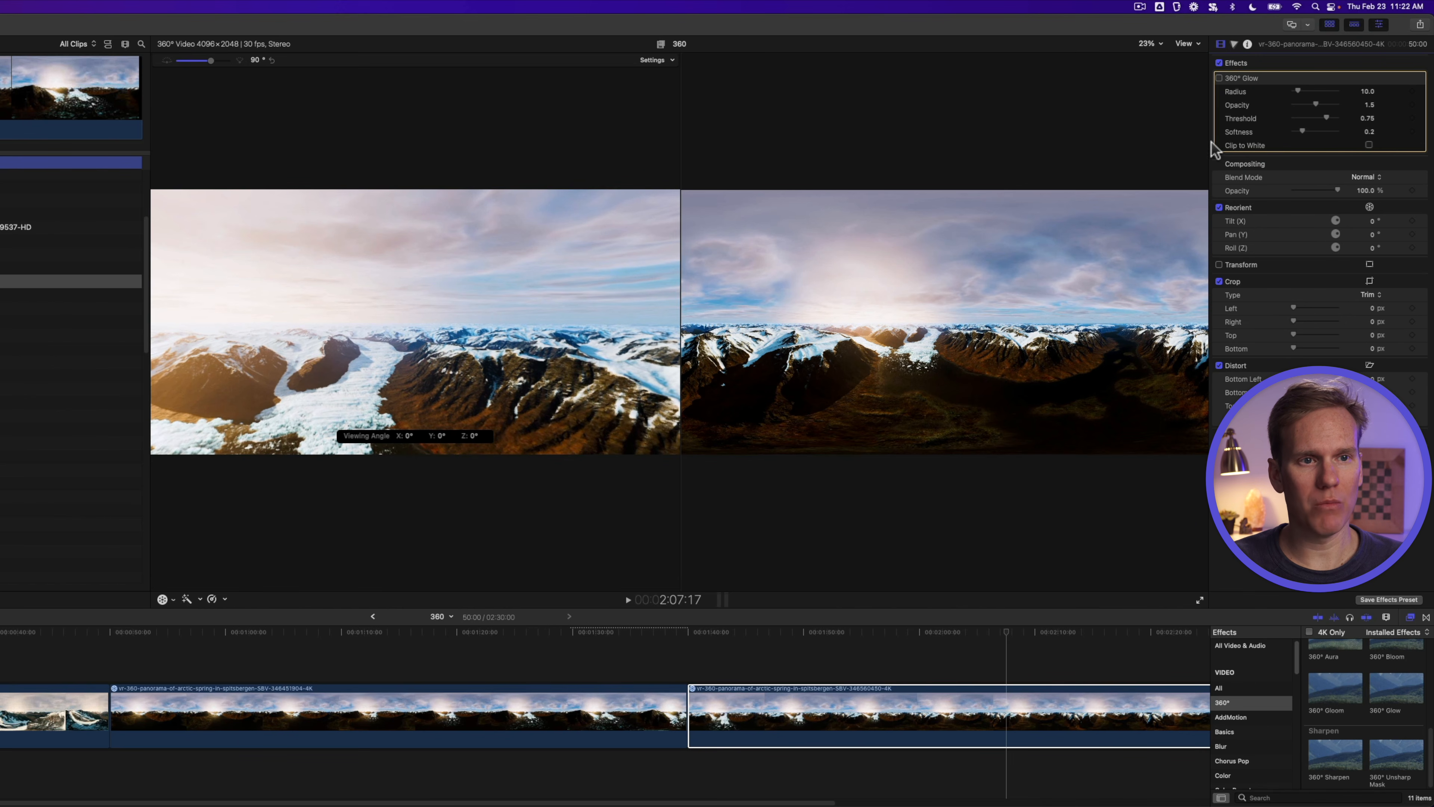
{"action": "key", "text": "BackSpace"}
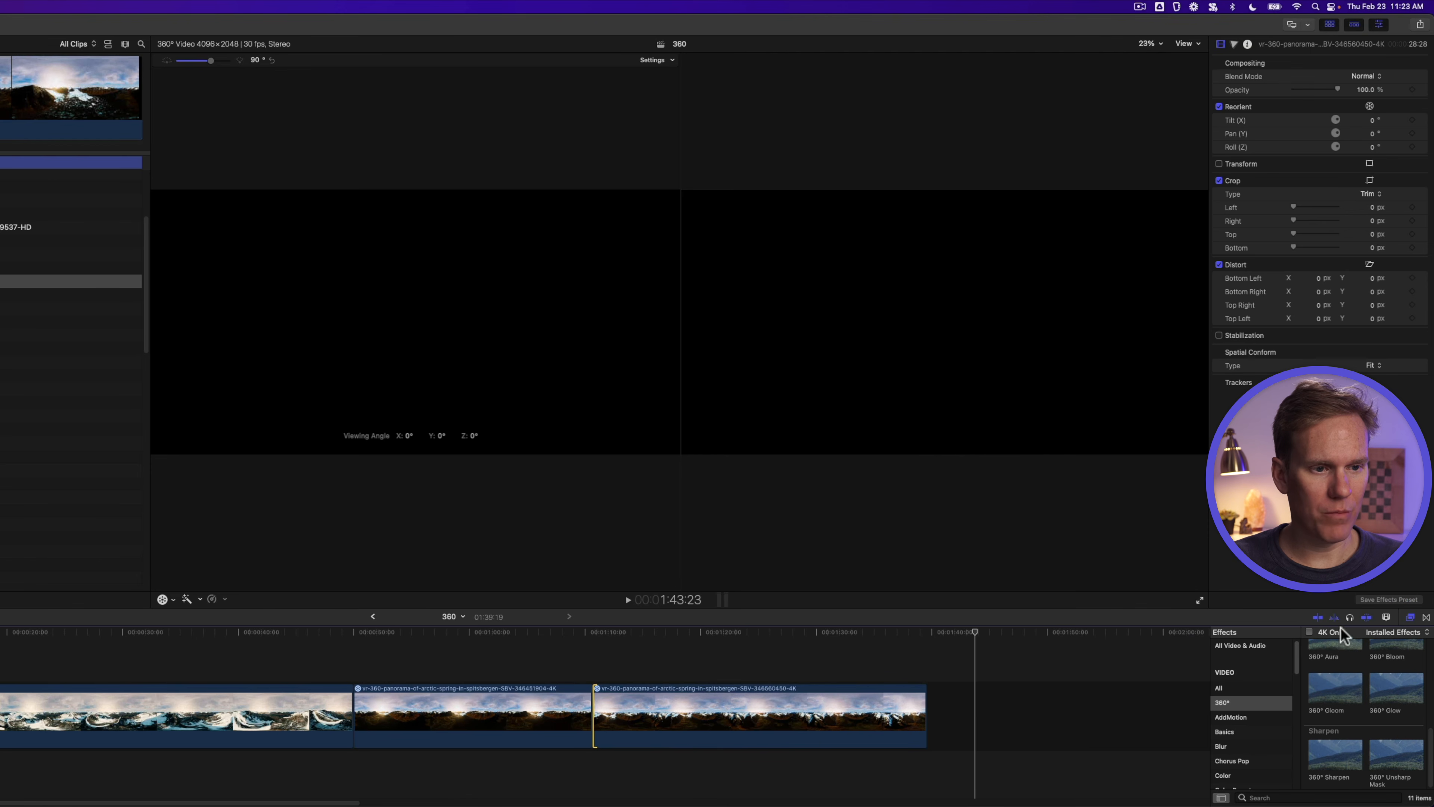
Step: Add the 360° Reveal Wipe transition between the second and third timeline clips and play it back
{"action": "left_click", "coordinate": [1426, 617]}
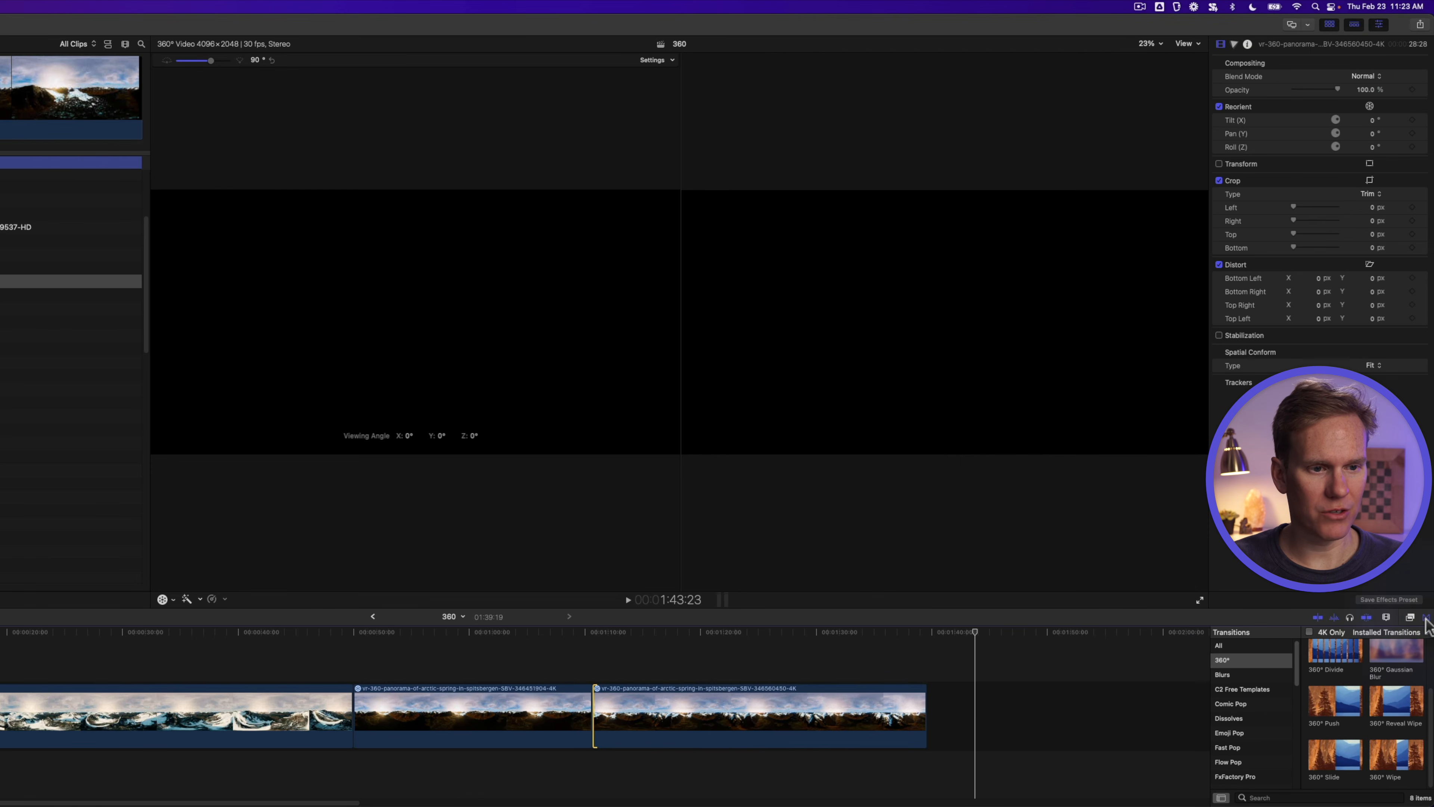
{"action": "left_click", "coordinate": [1275, 659]}
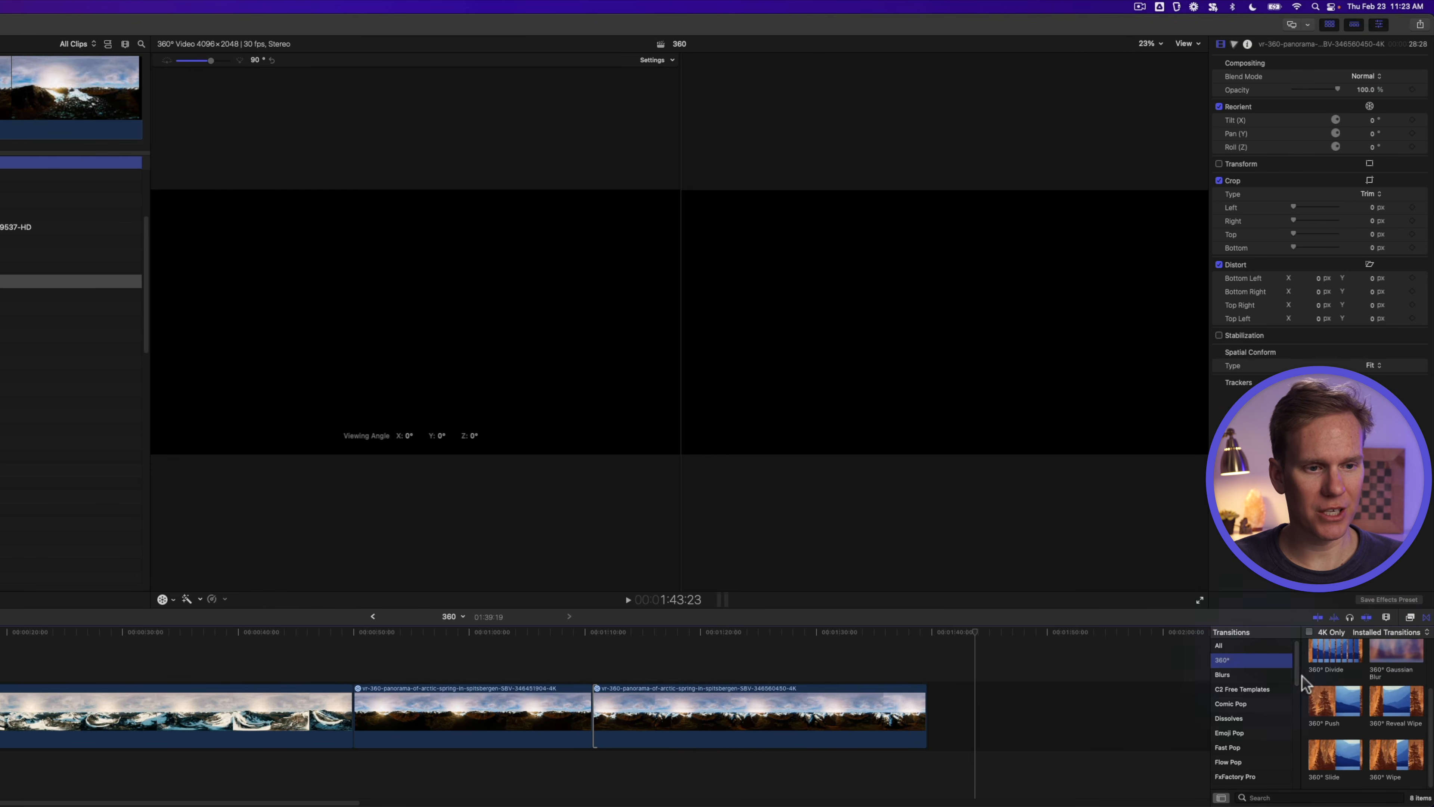
{"action": "scroll", "coordinate": [1366, 678], "scroll_direction": "up", "scroll_amount": 2}
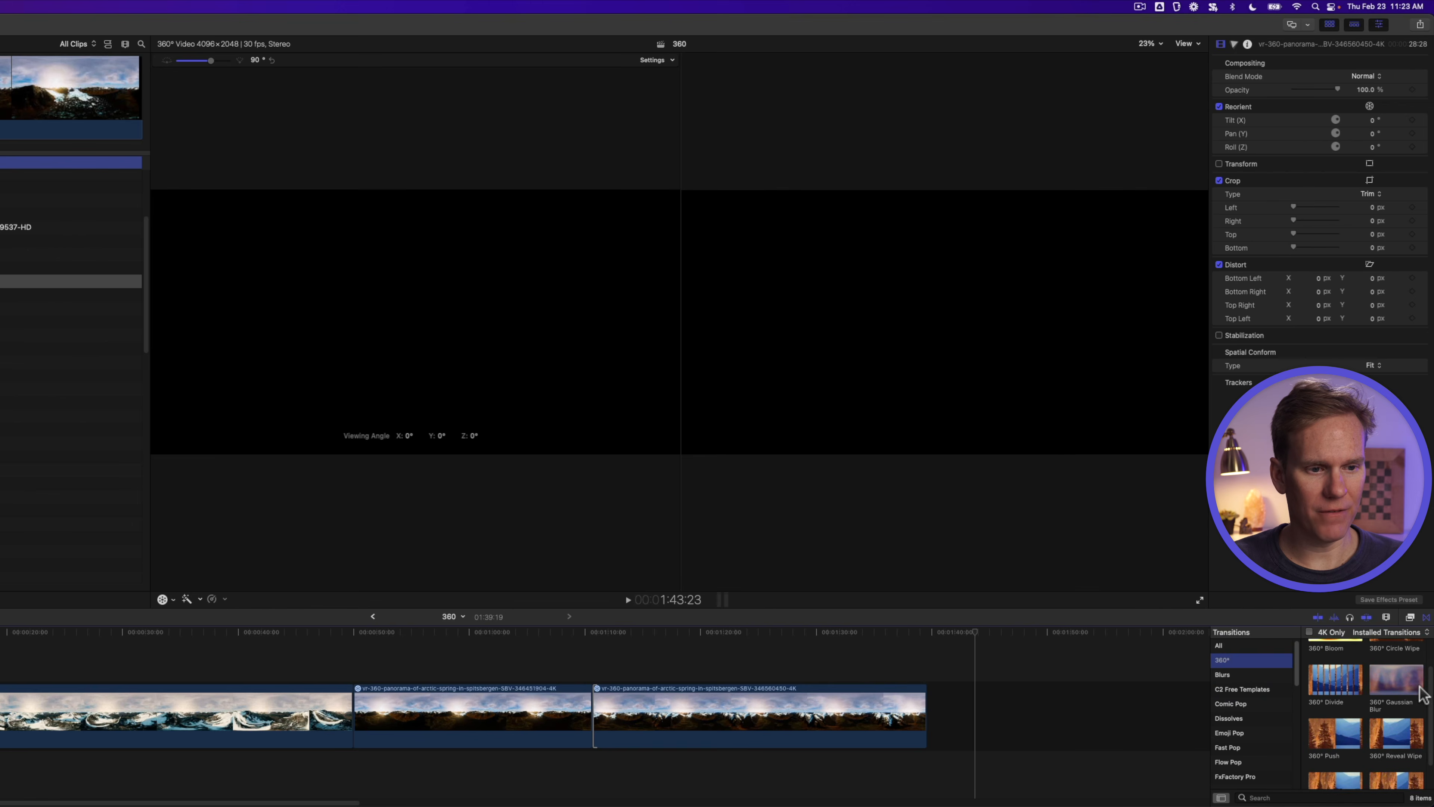
{"action": "scroll", "coordinate": [1414, 701], "scroll_direction": "down", "scroll_amount": 2}
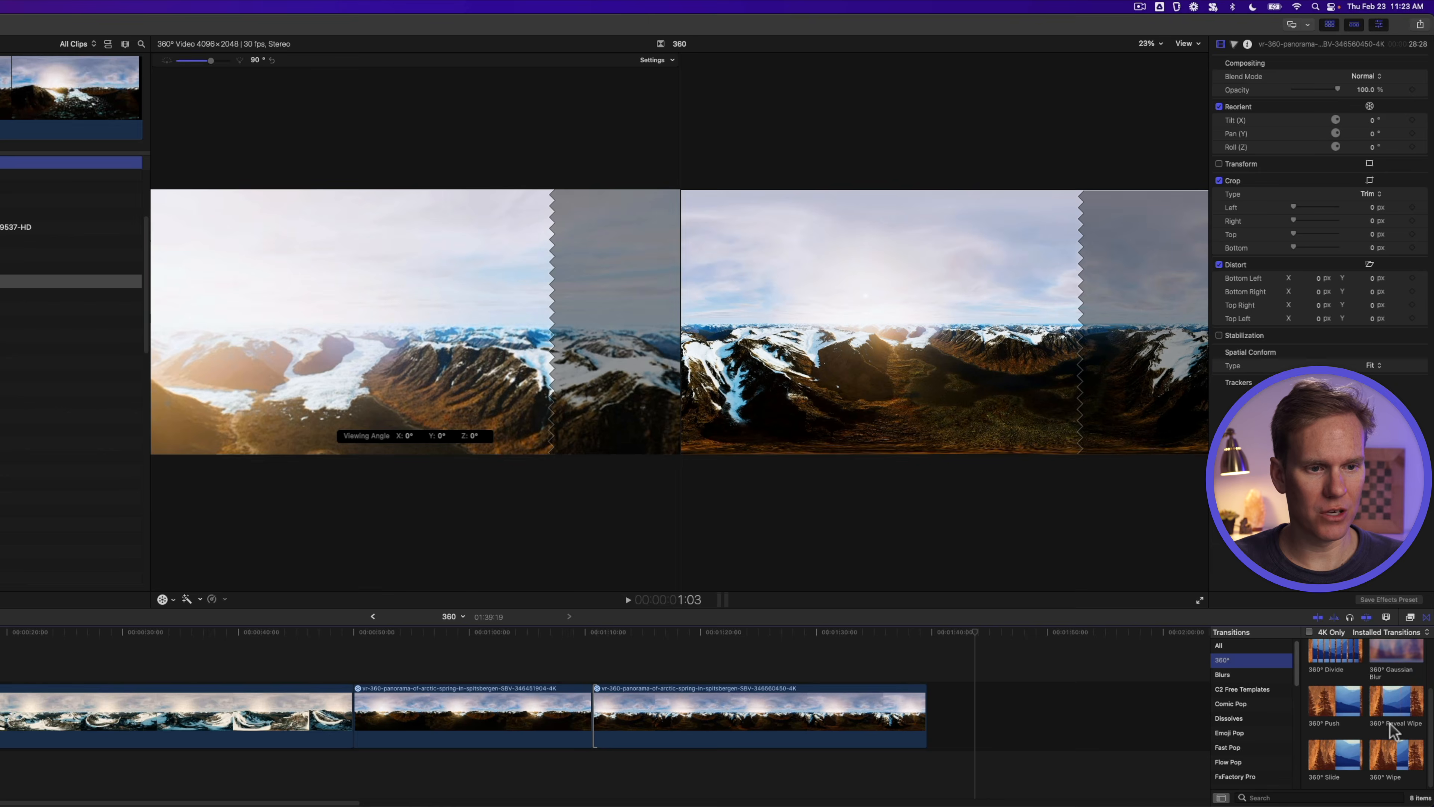
{"action": "left_click_drag", "start_coordinate": [1412, 706], "coordinate": [595, 716]}
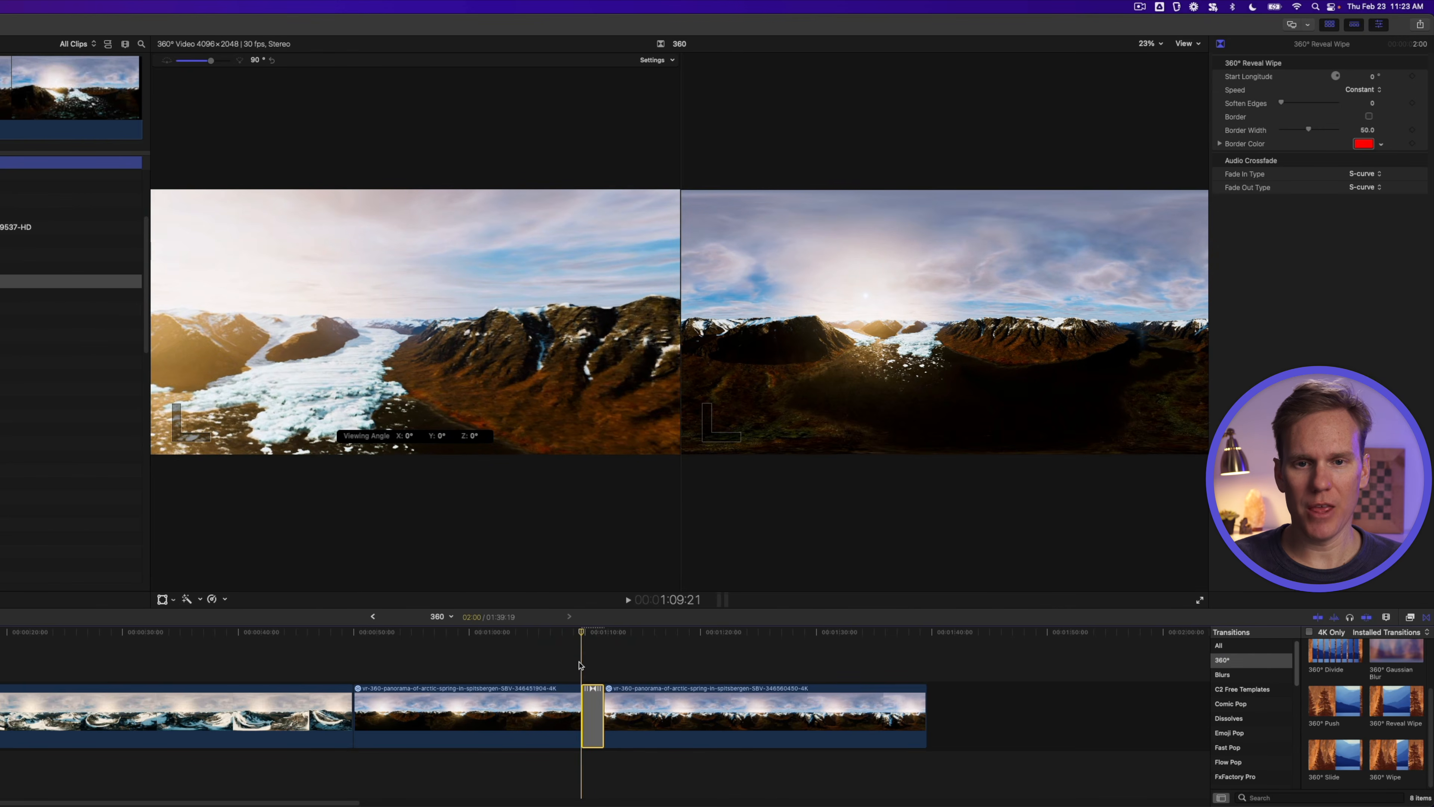
{"action": "left_click", "coordinate": [568, 653]}
{"action": "key", "text": "space"}
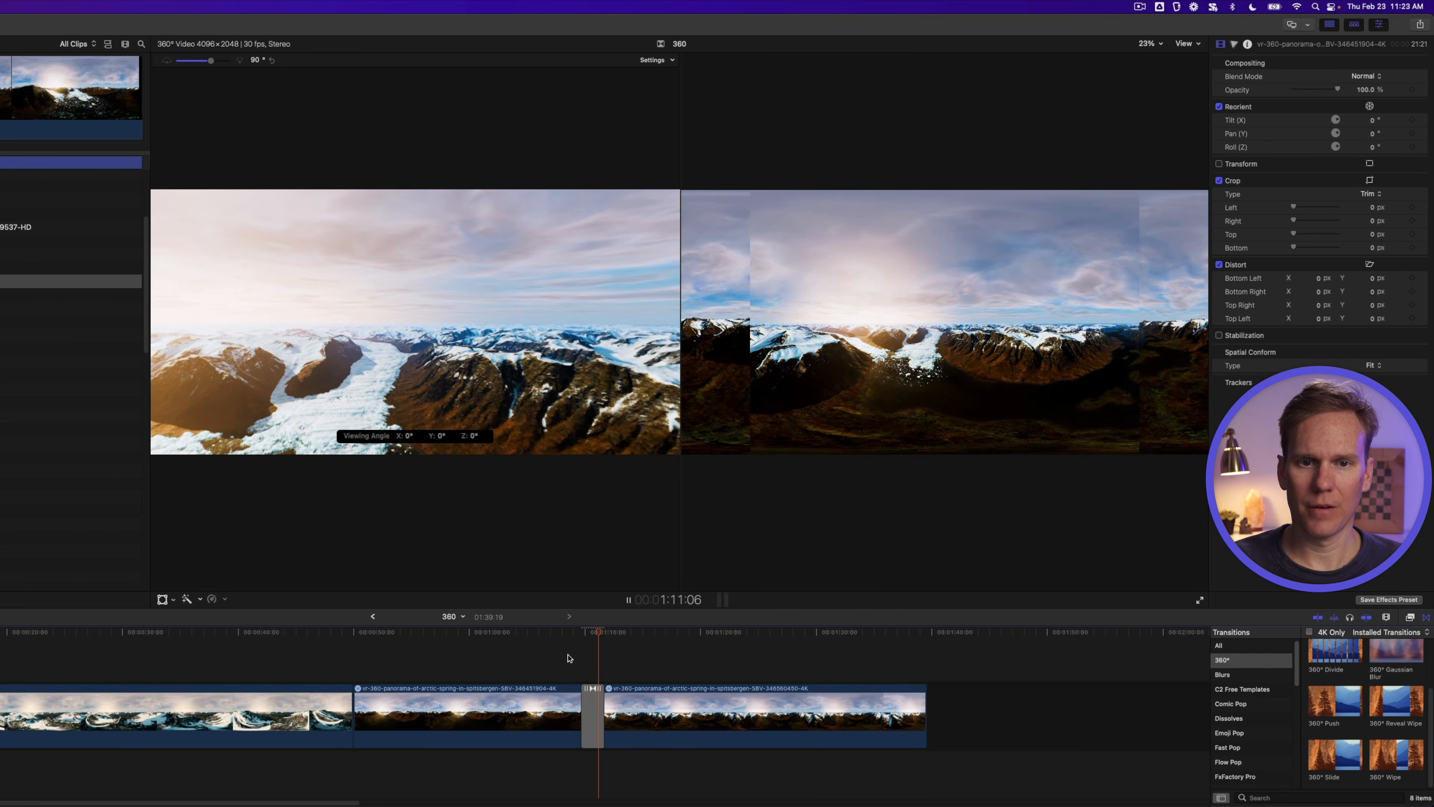
{"action": "key", "text": "space"}
Step: Stretch the Reveal Wipe transition to about 4:23 by its edge, and set its duration to exactly 3:00
{"action": "left_click", "coordinate": [598, 713]}
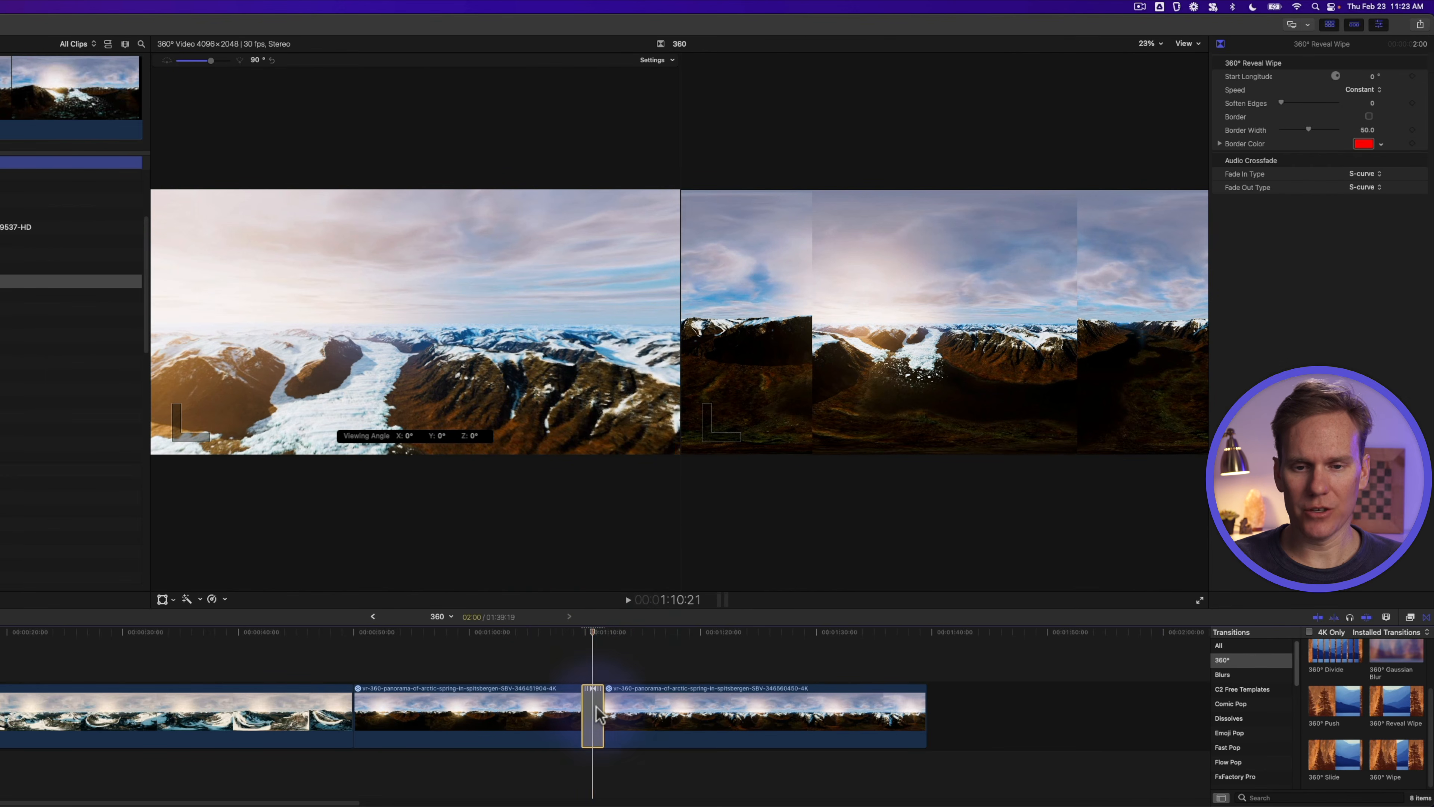
{"action": "left_click_drag", "start_coordinate": [600, 709], "coordinate": [613, 711]}
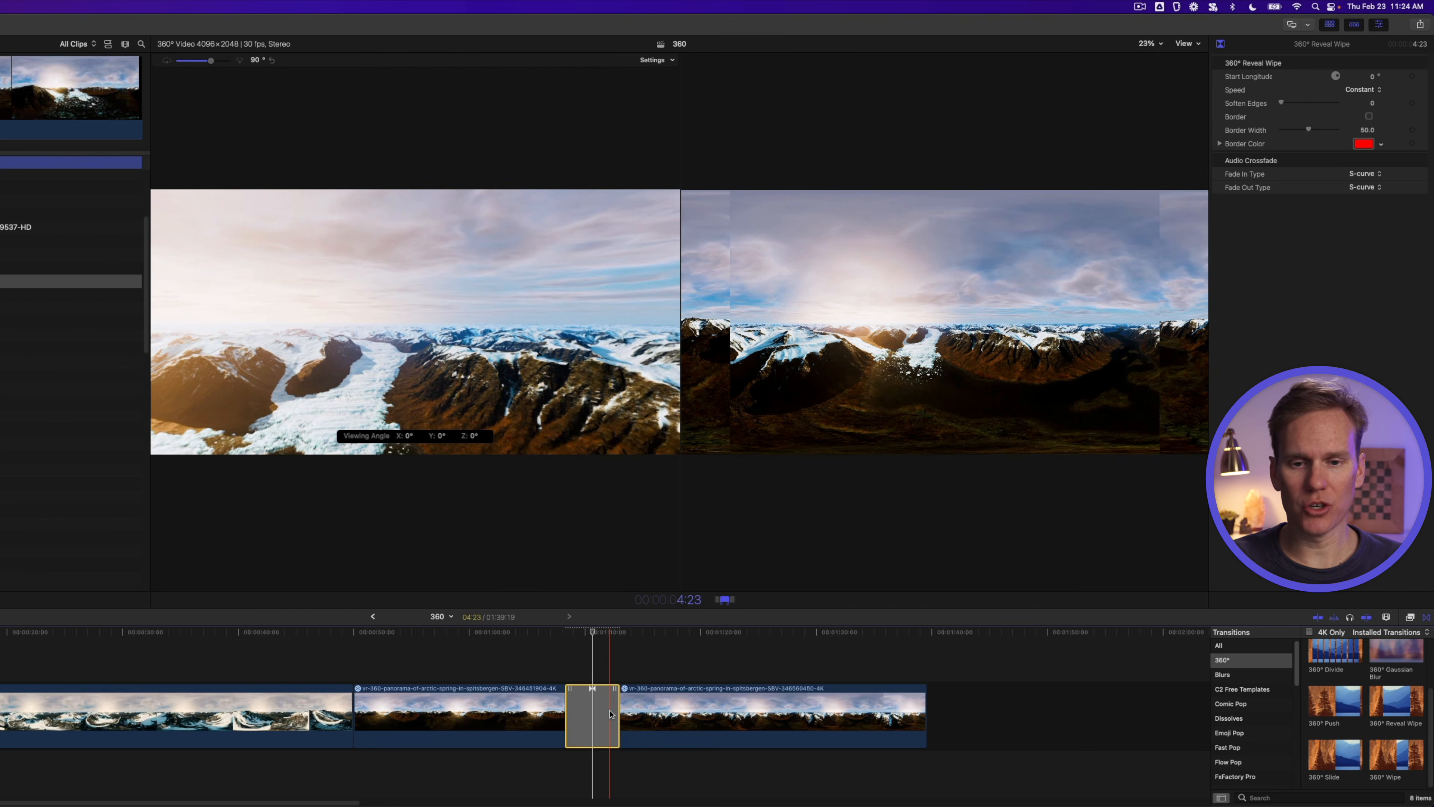
{"action": "key", "text": "ctrl+d"}
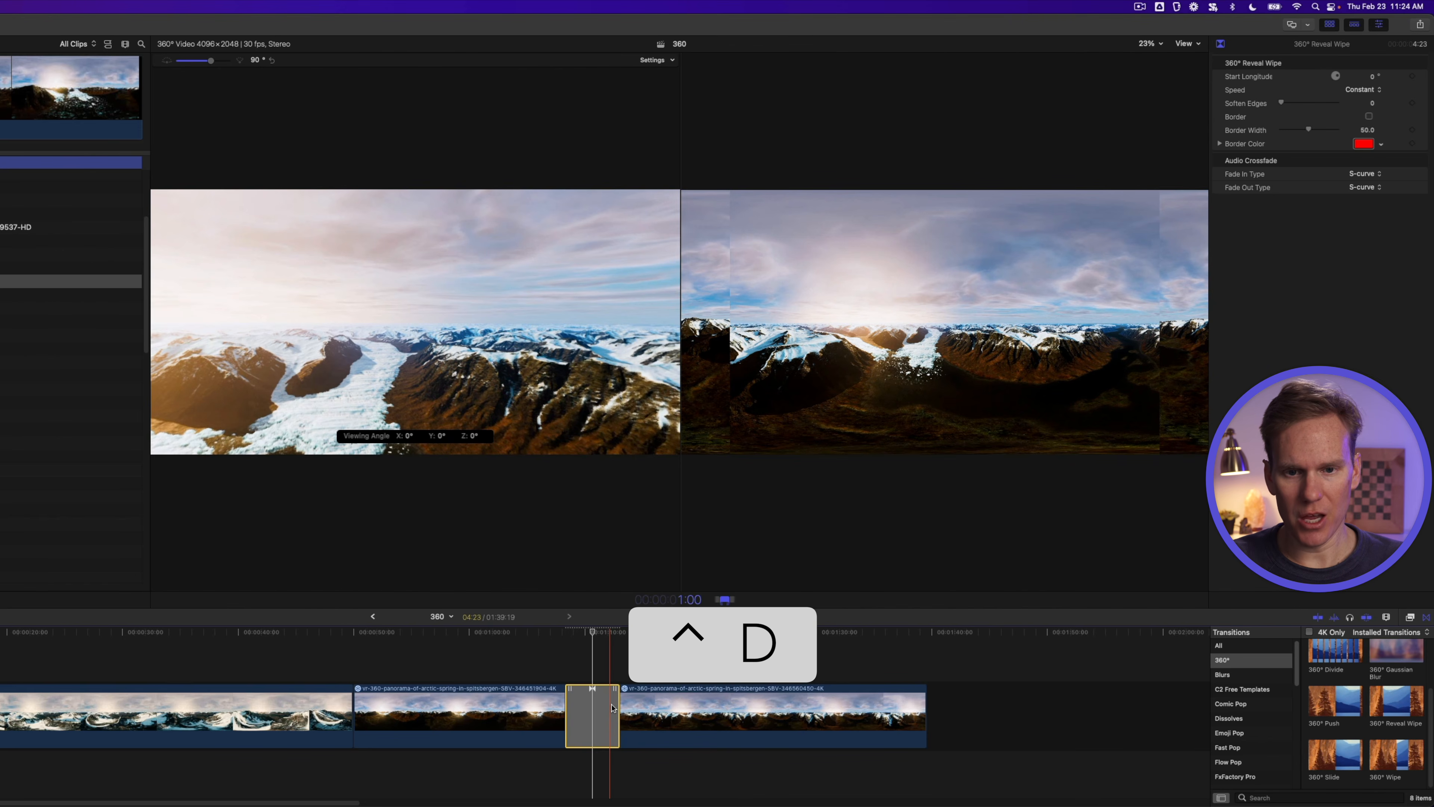
{"action": "type", "text": "300"}
{"action": "key", "text": "Return"}
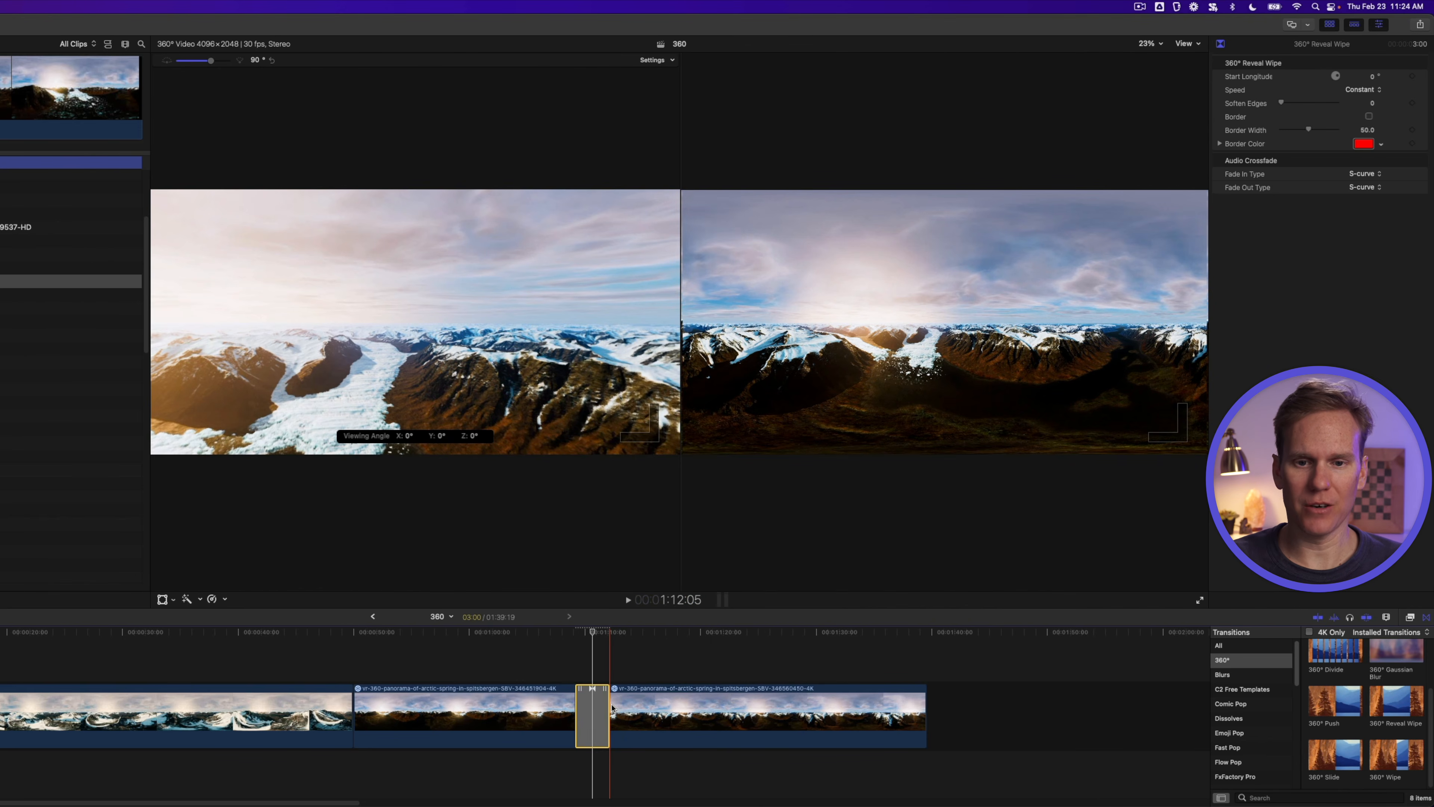
Step: Play through the lengthened transition and turn the 360° view to inspect the wipe's edge midway through
{"action": "key", "text": "space"}
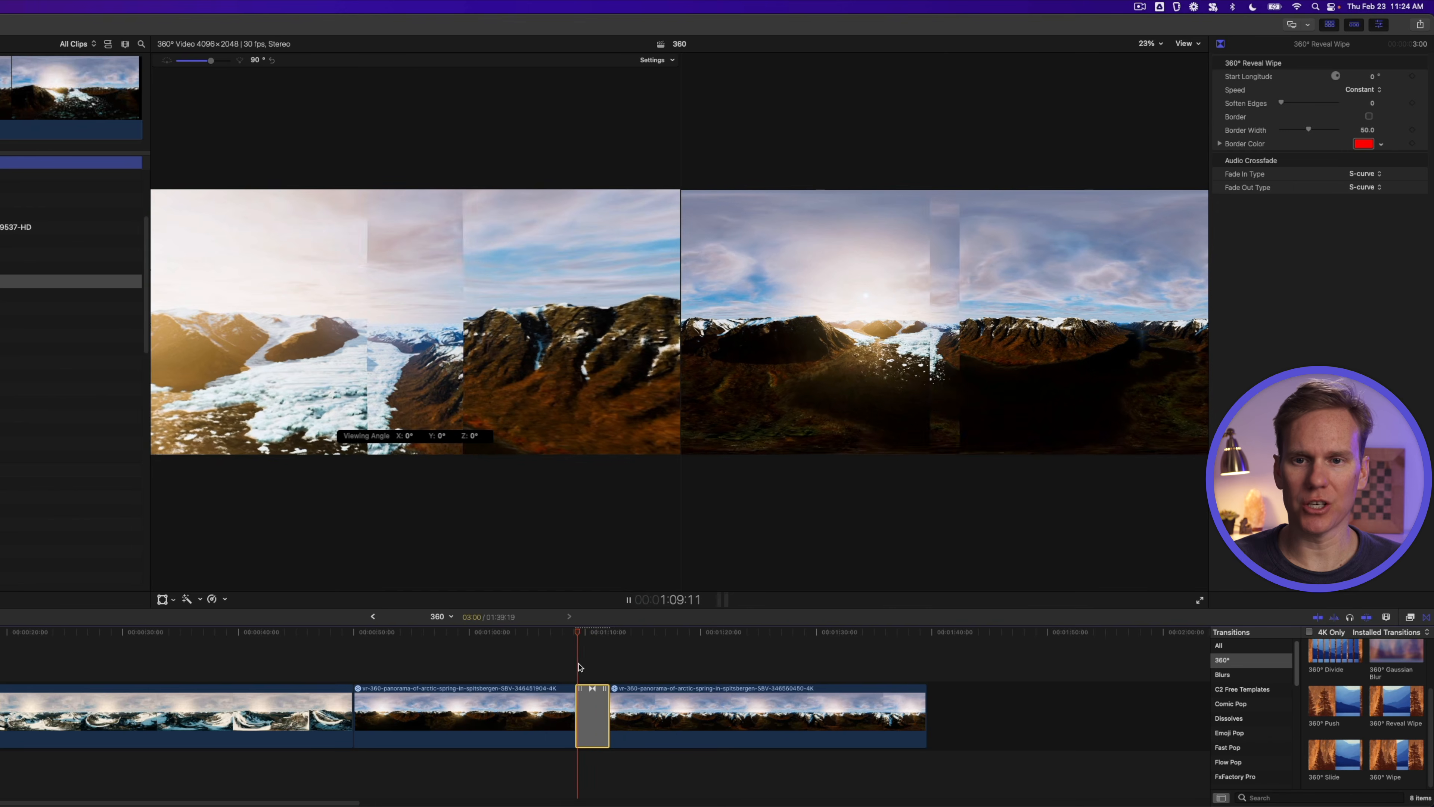
{"action": "key", "text": "space"}
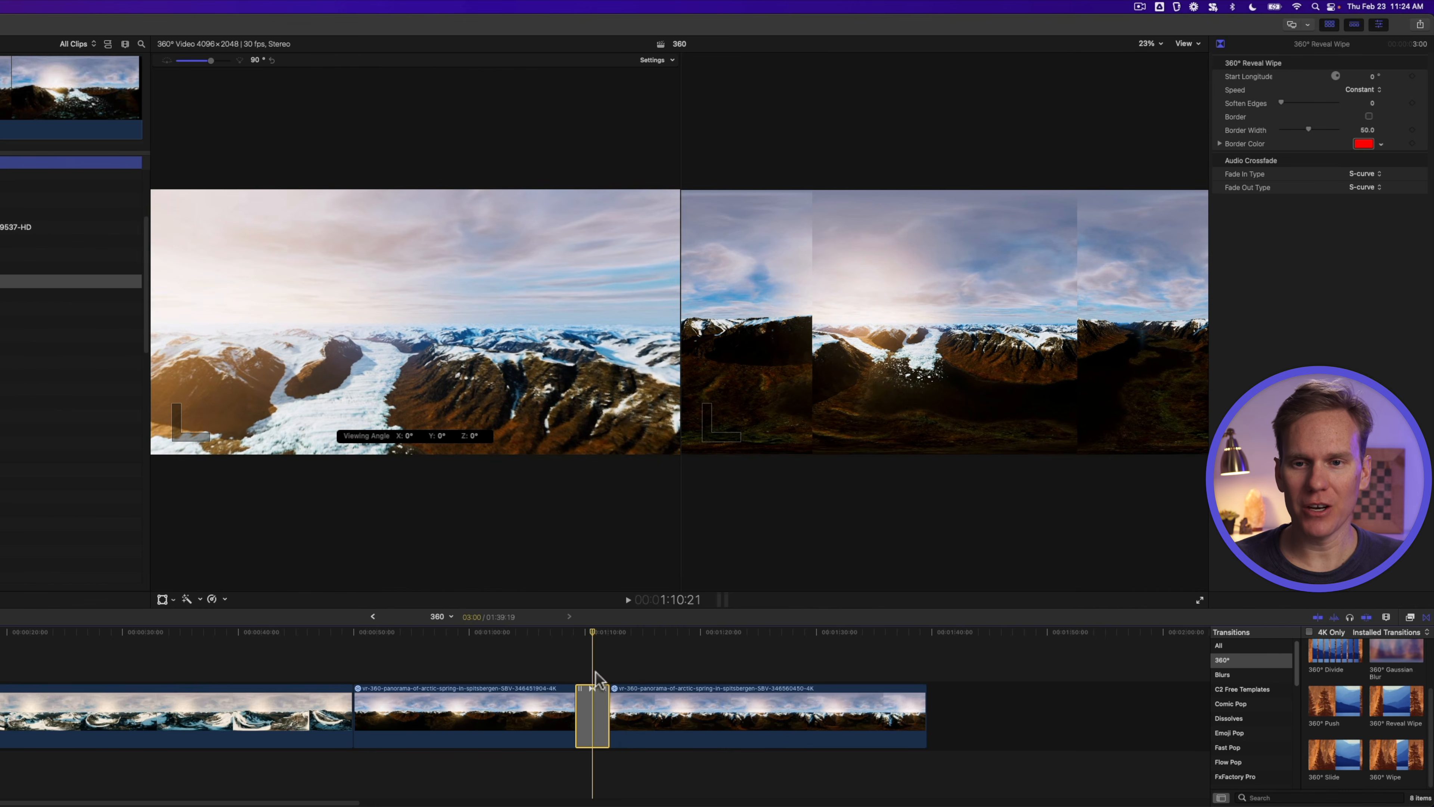
{"action": "left_click_drag", "start_coordinate": [356, 359], "coordinate": [411, 364]}
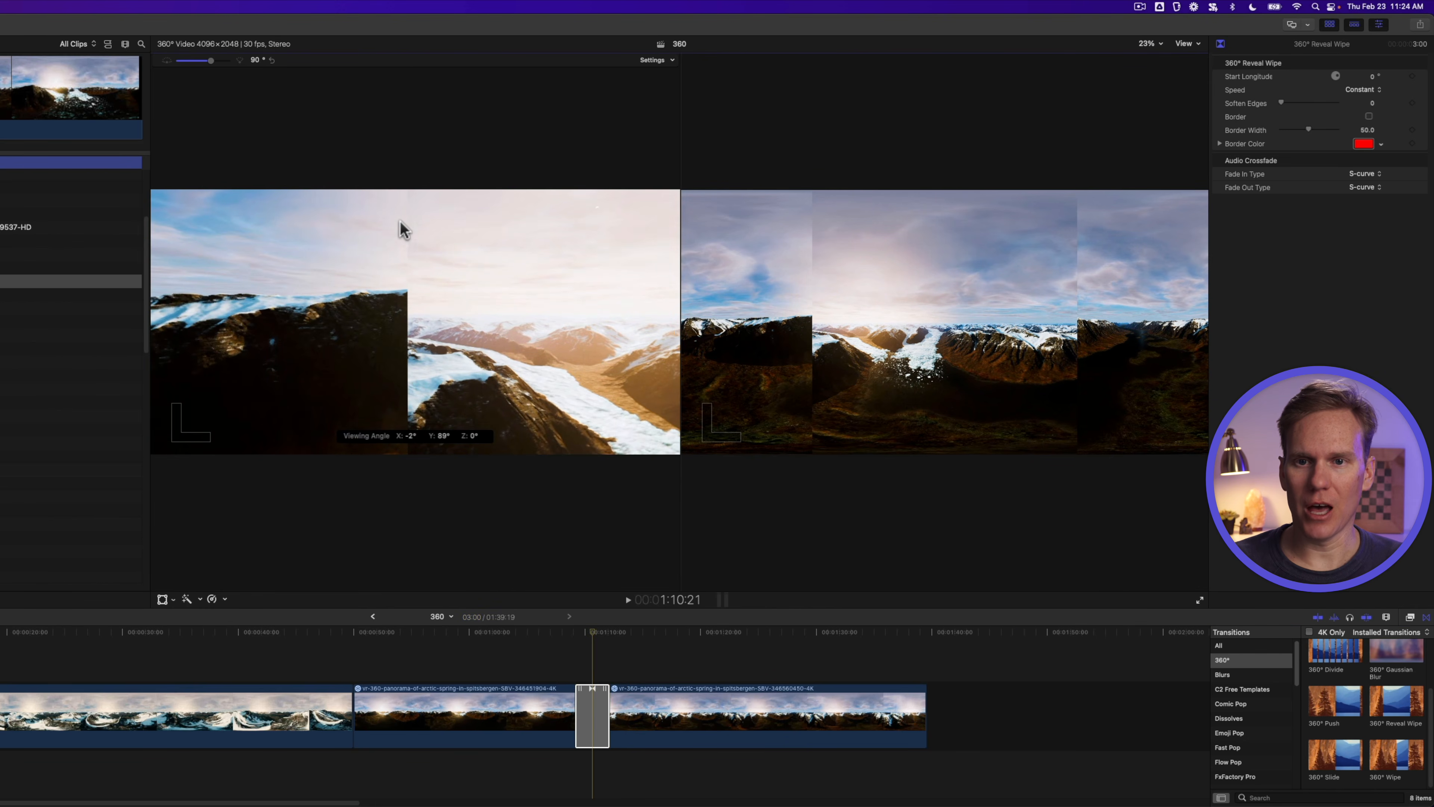
Step: Set the Reveal Wipe's Soften Edges to 100, try a teal border on it, and leave the border switched off
{"action": "left_click", "coordinate": [593, 719]}
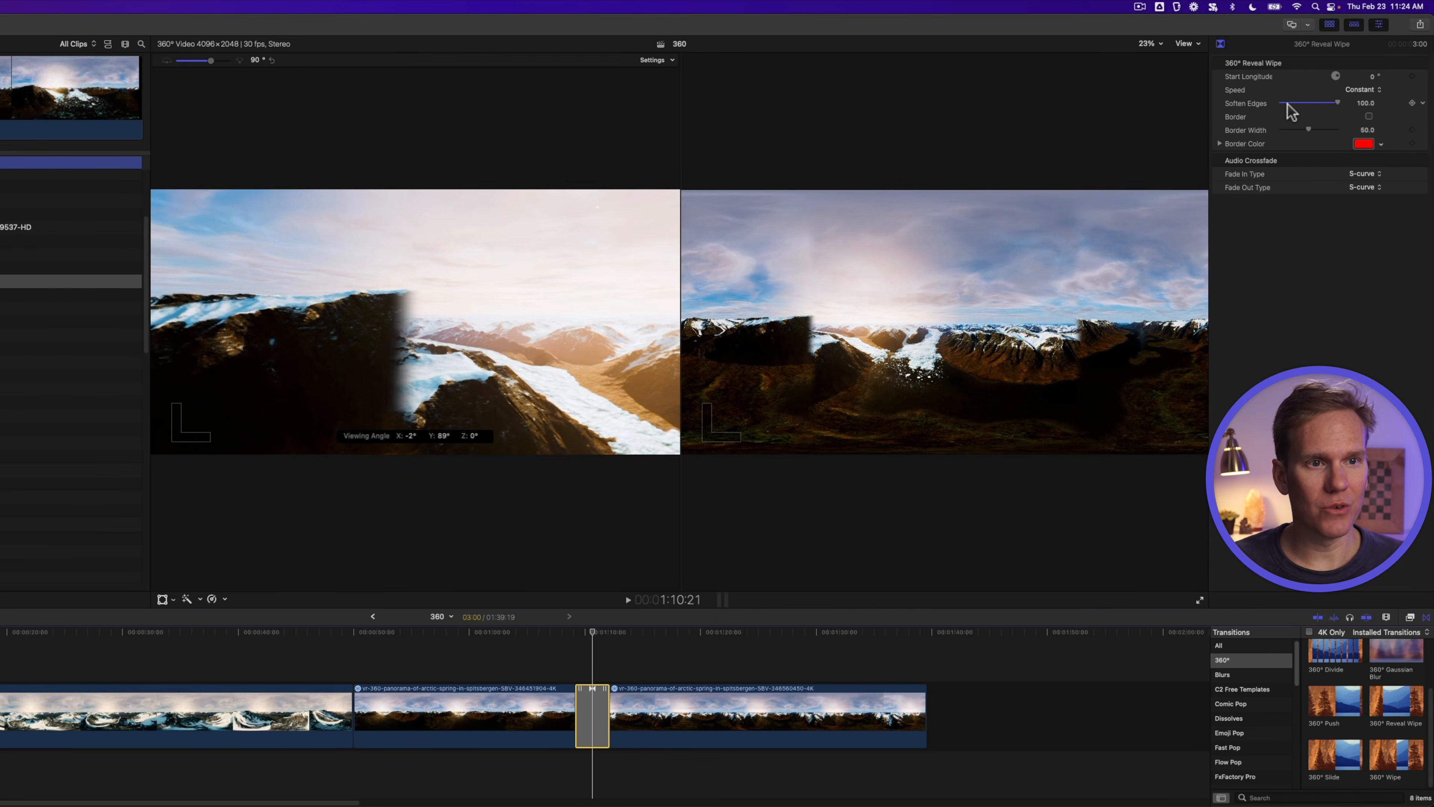
{"action": "left_click", "coordinate": [1369, 117]}
{"action": "left_click", "coordinate": [1365, 144]}
{"action": "left_click", "coordinate": [1365, 139]}
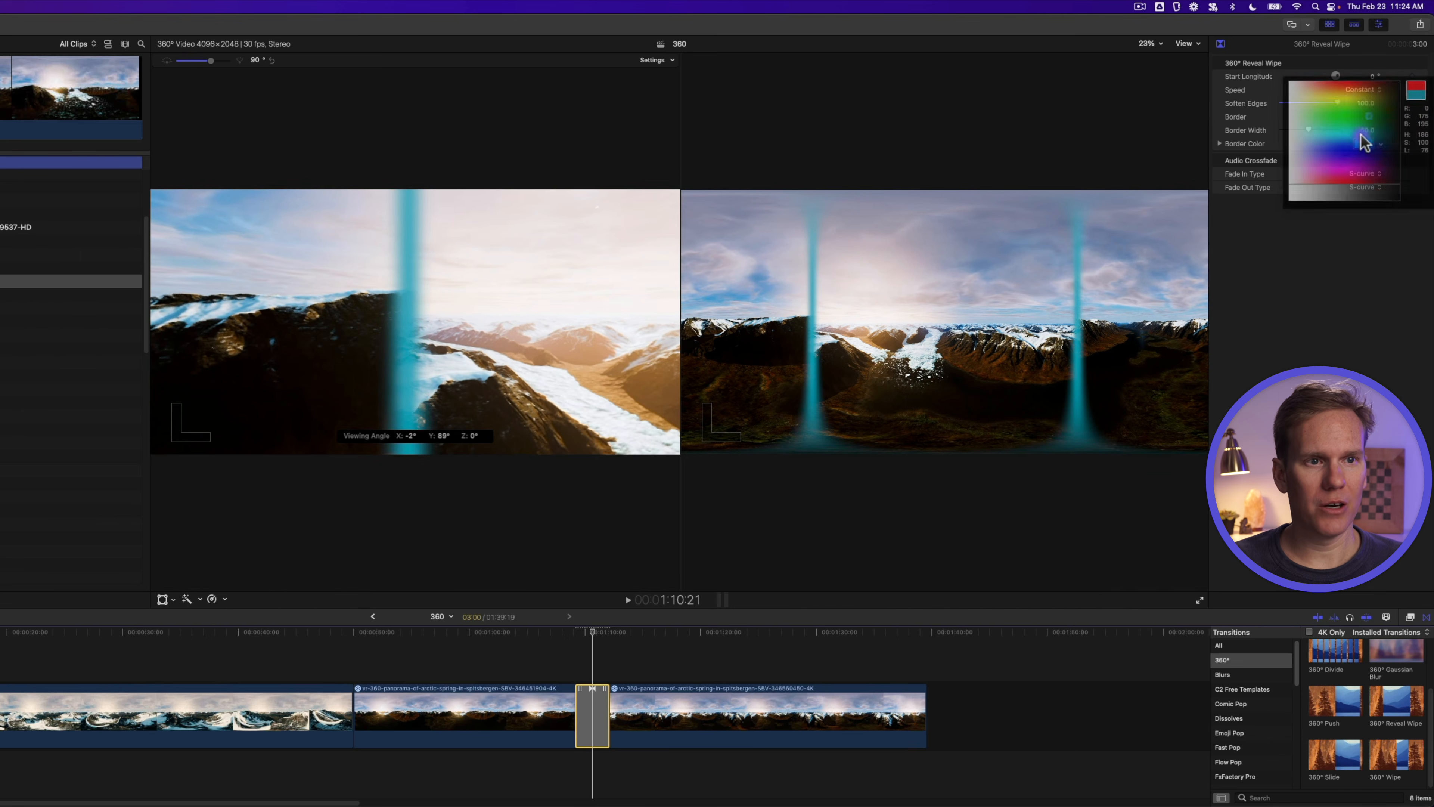
{"action": "left_click", "coordinate": [1369, 117]}
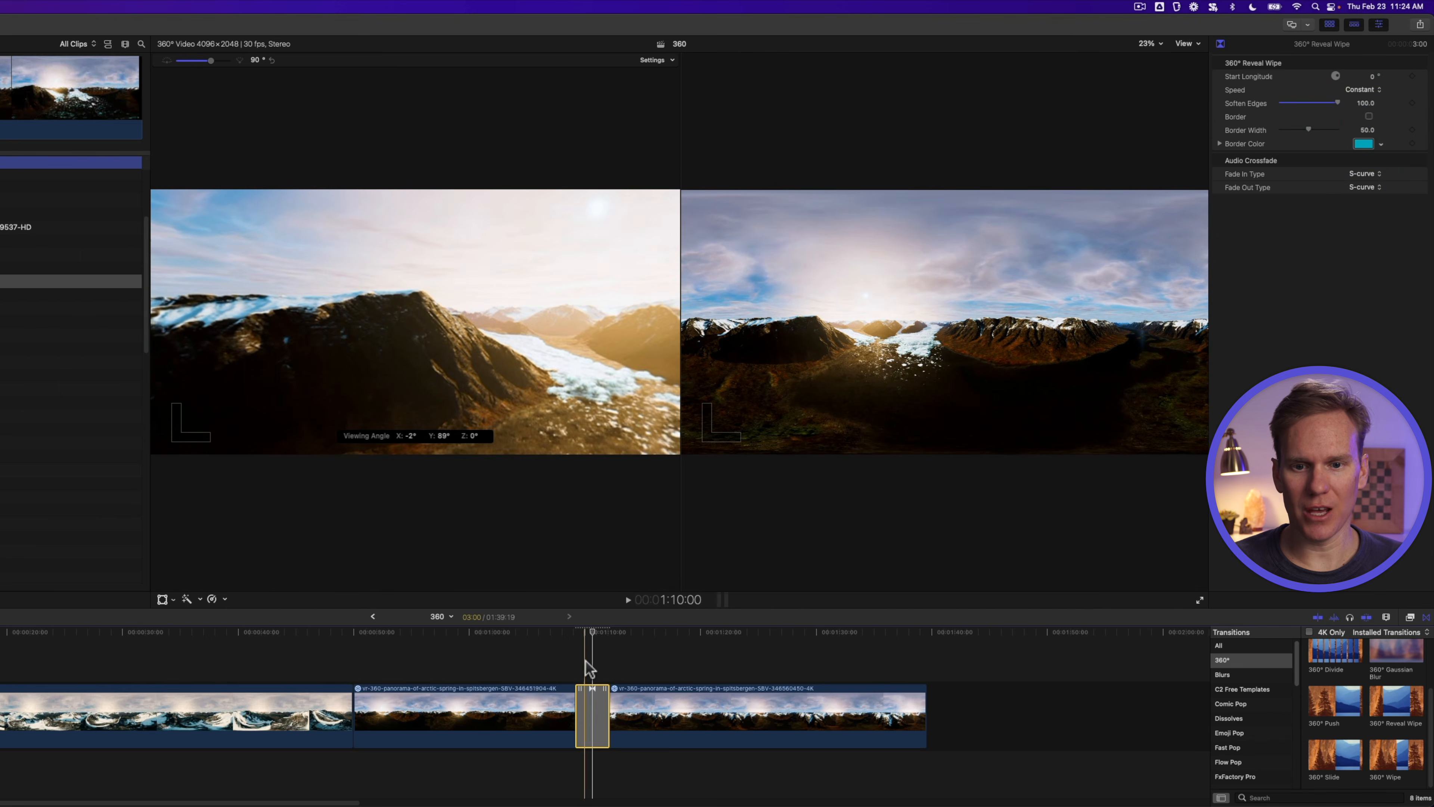
{"action": "key", "text": "space"}
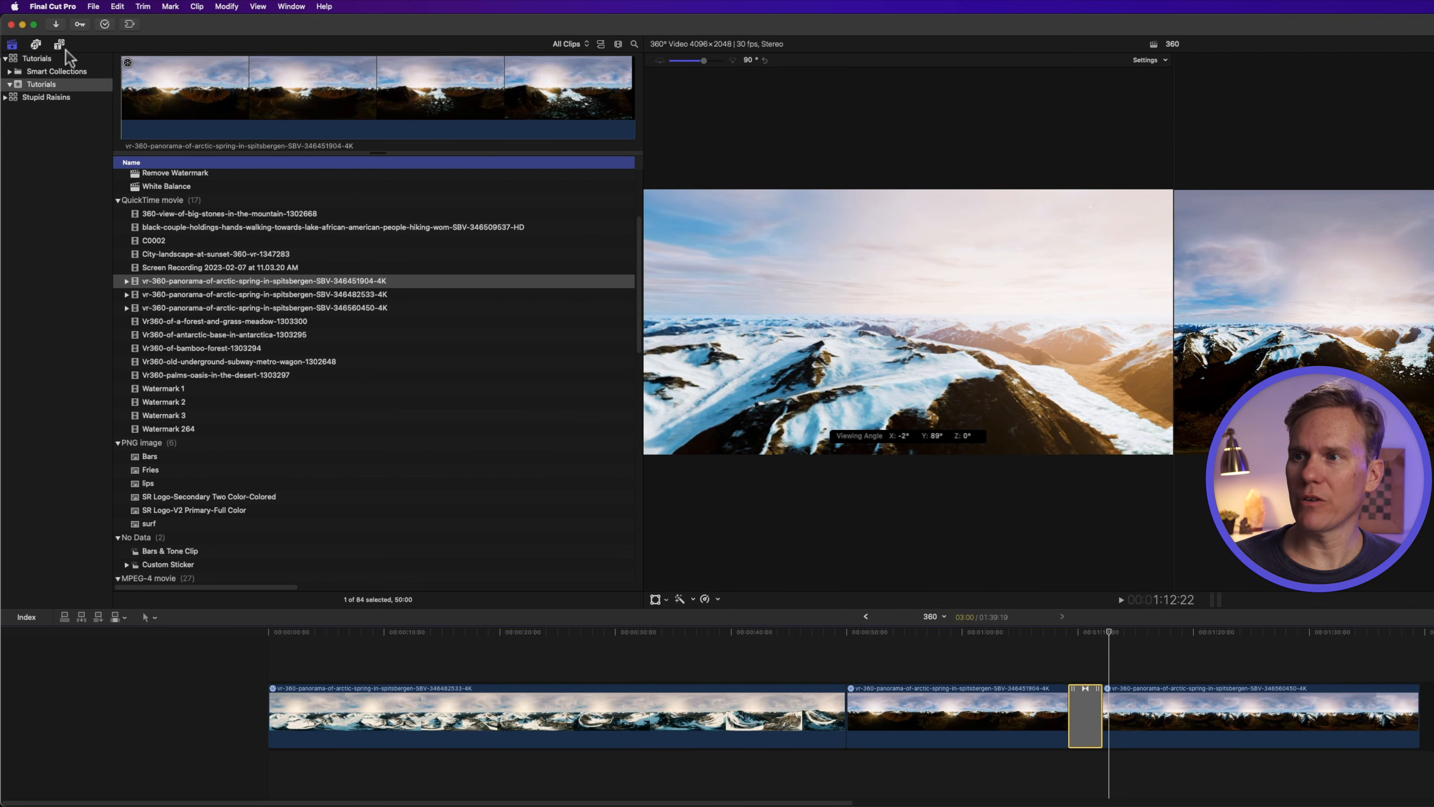
Step: Add the 360° Tumble 3D title above the middle of the second timeline clip
{"action": "left_click", "coordinate": [60, 46]}
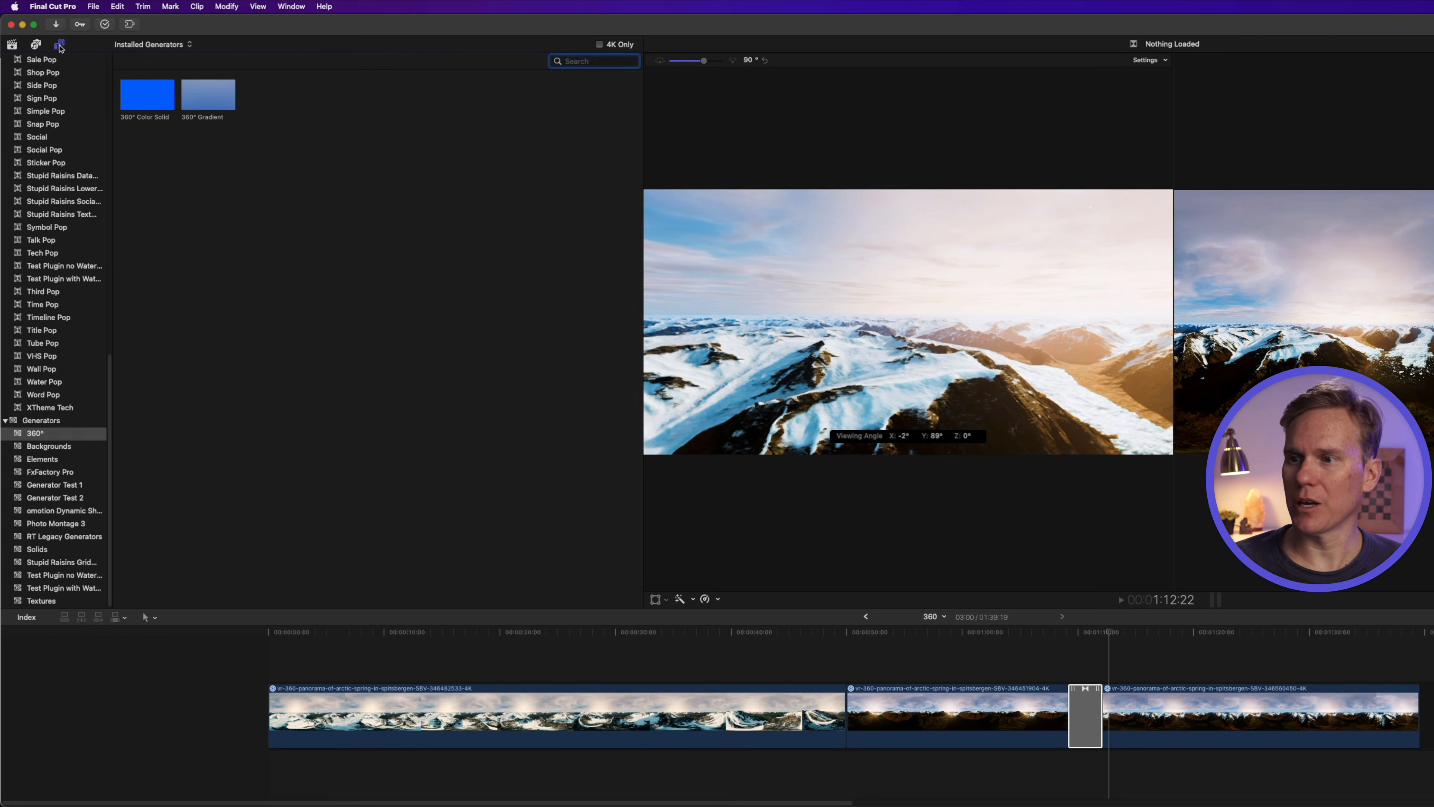
{"action": "scroll", "coordinate": [62, 192], "scroll_direction": "up", "scroll_amount": 15}
{"action": "left_click", "coordinate": [48, 97]}
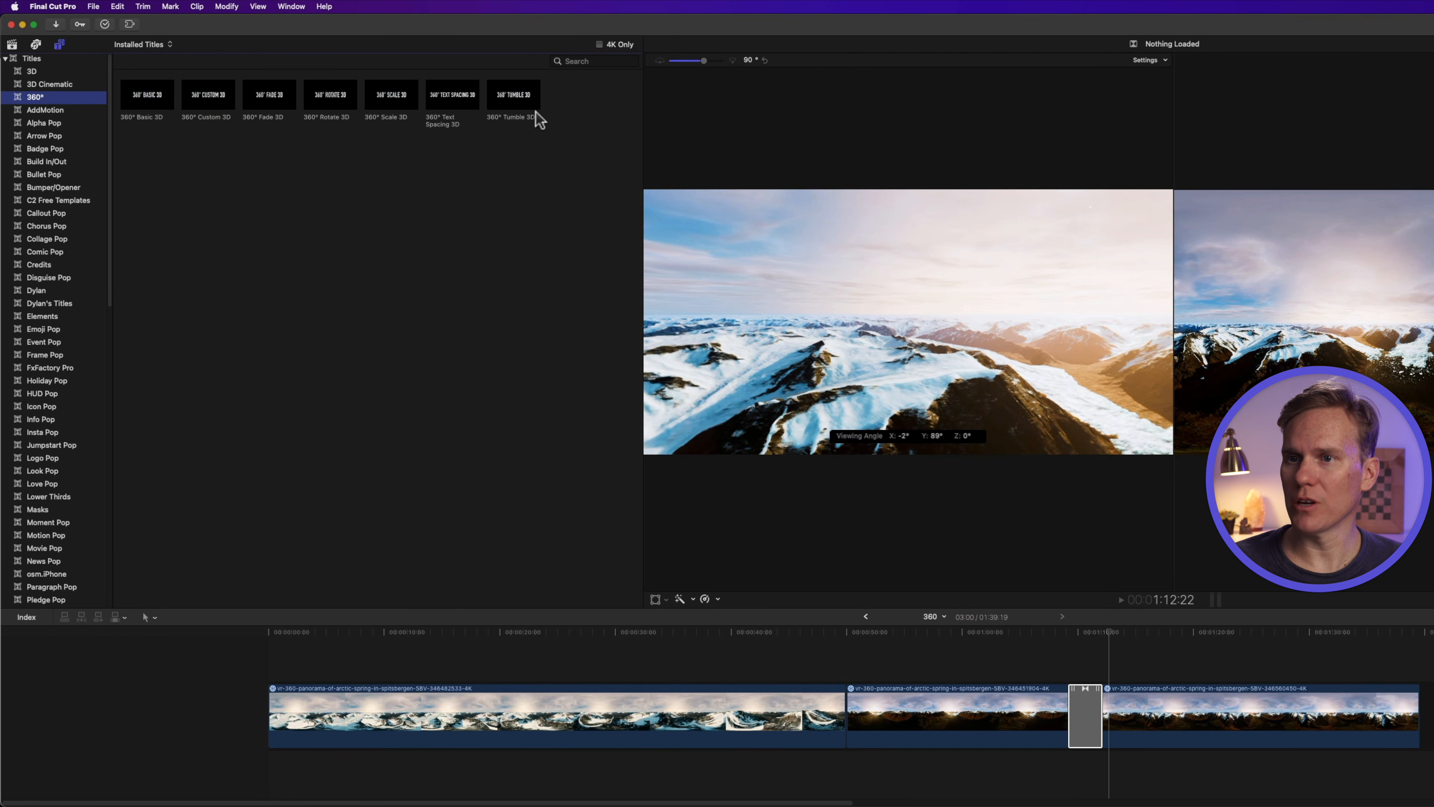
{"action": "left_click_drag", "start_coordinate": [510, 99], "coordinate": [906, 661]}
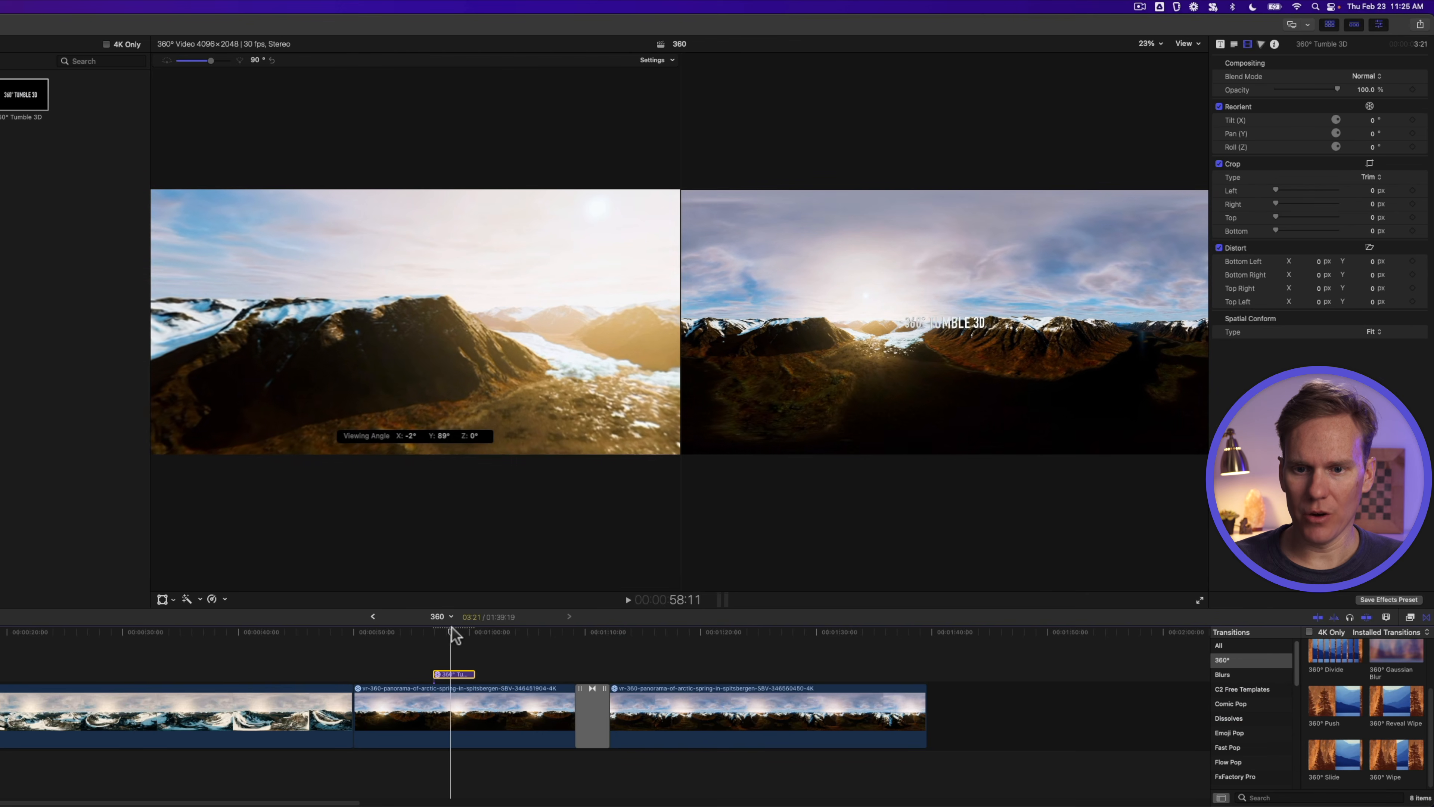
Step: Turn the 360° view to face the Tumble 3D title, play its animation, and park the playhead over it
{"action": "left_click", "coordinate": [456, 629]}
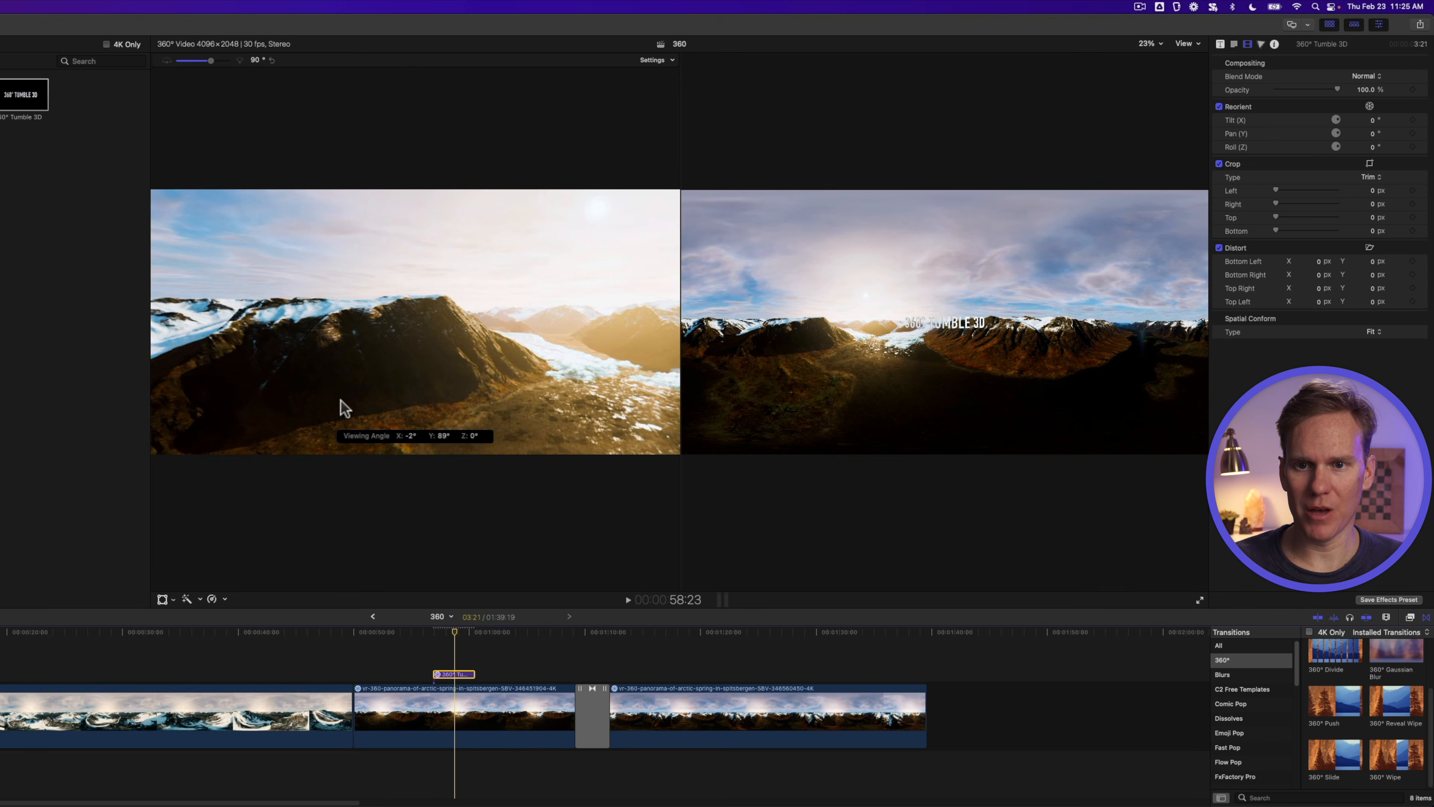
{"action": "left_click_drag", "start_coordinate": [464, 356], "coordinate": [407, 355]}
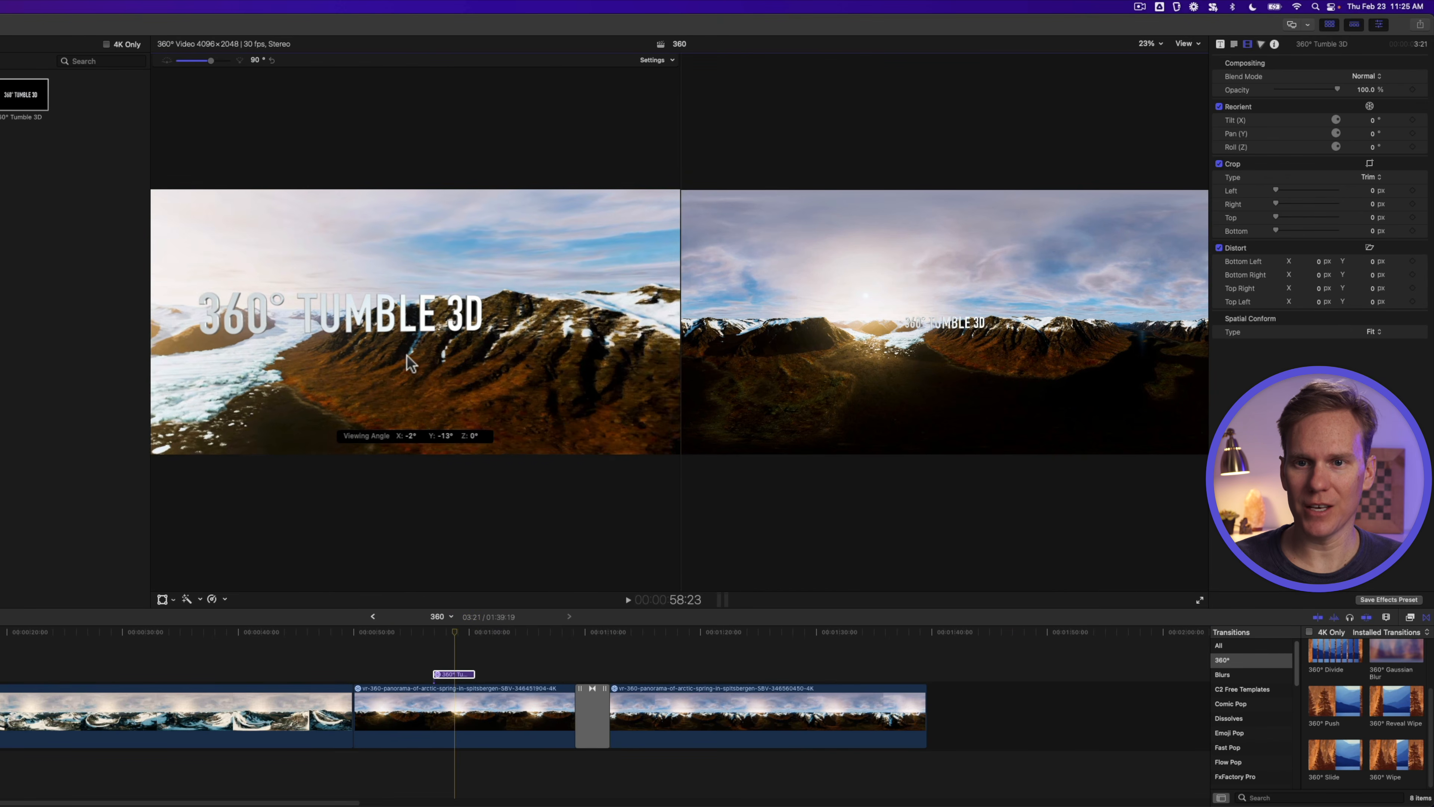
{"action": "left_click", "coordinate": [450, 630]}
{"action": "left_click", "coordinate": [428, 633]}
{"action": "key", "text": "space"}
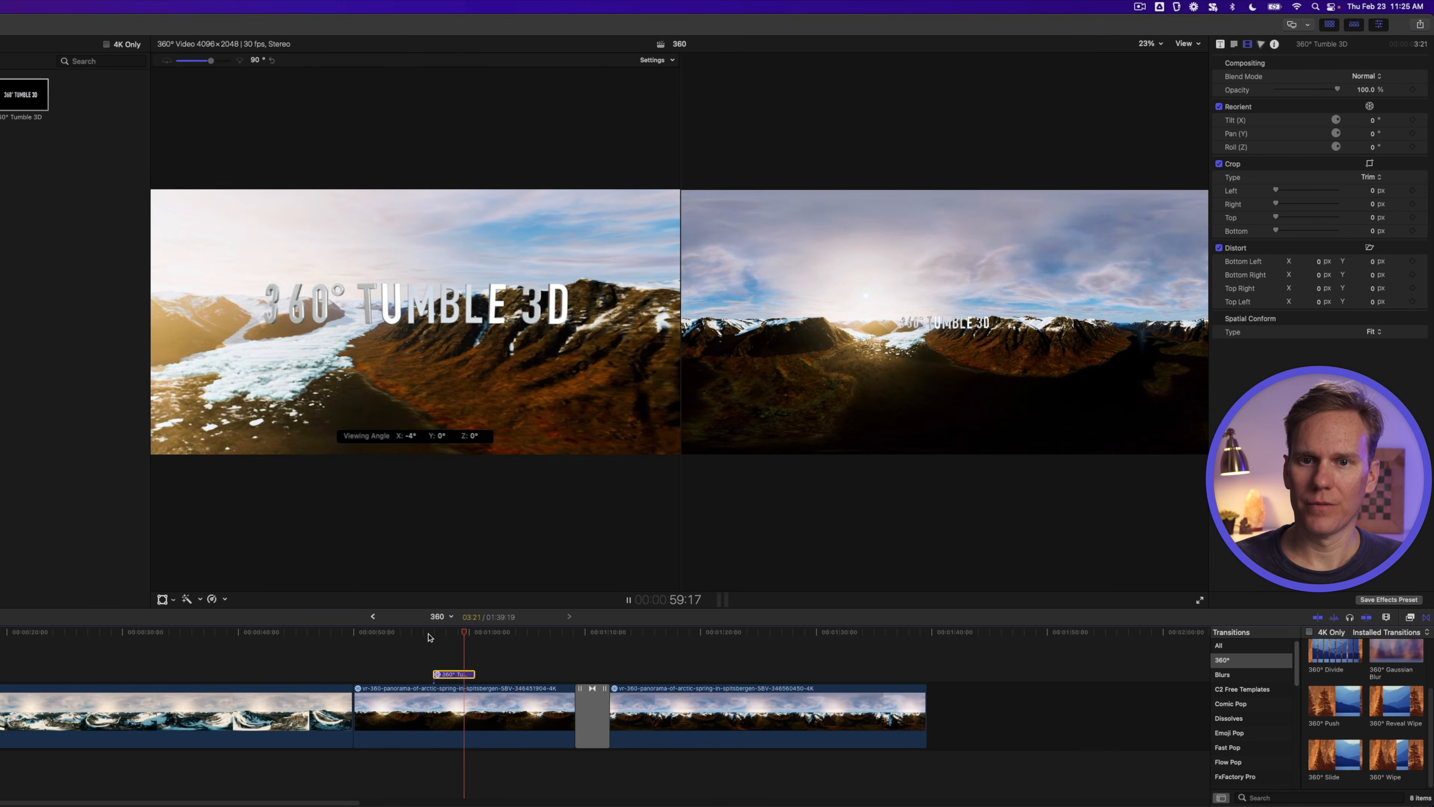
{"action": "left_click", "coordinate": [451, 631]}
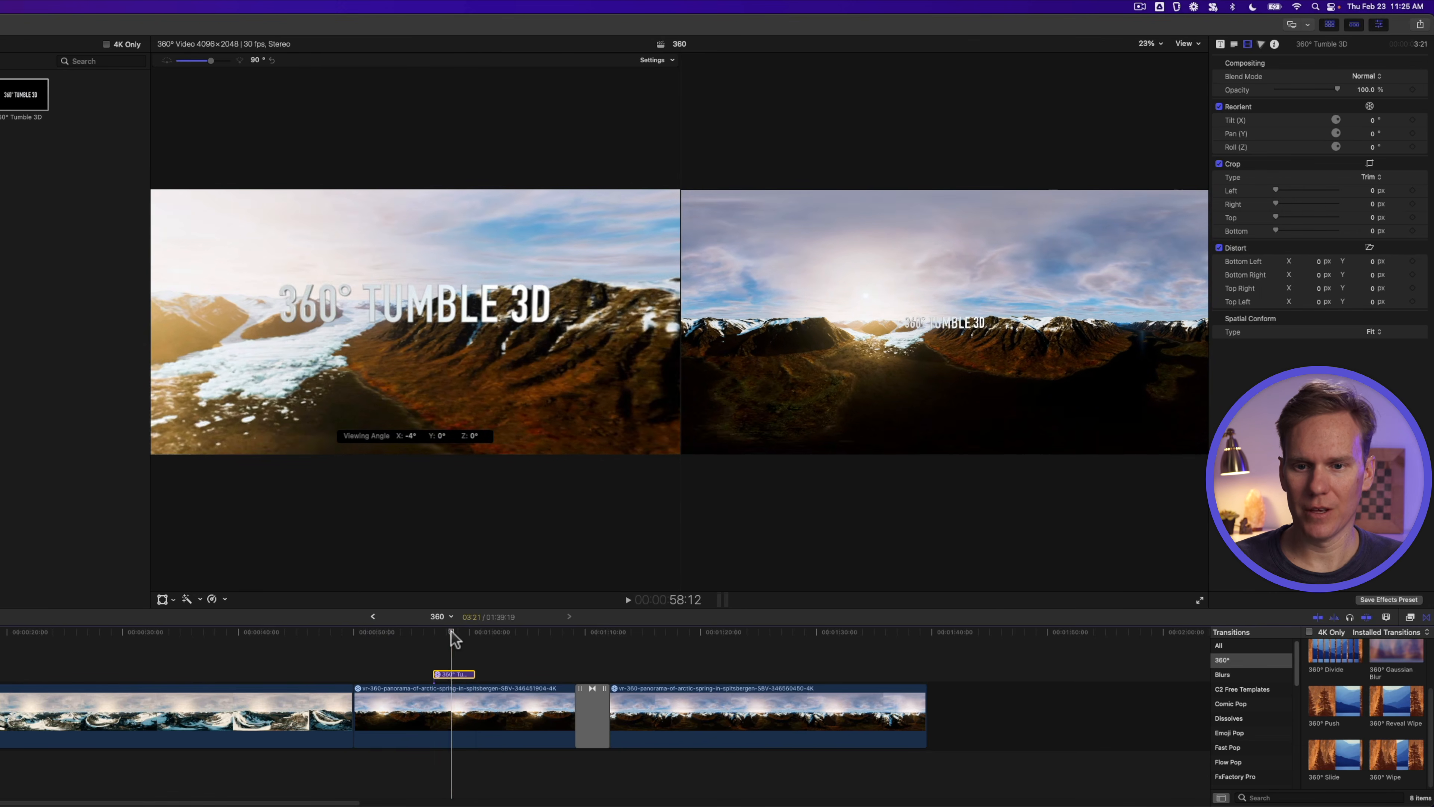
Step: Reorient the 360° Tumble 3D title to a pan of about −98° and roll of about 4°, and turn the 360° view to face it
{"action": "key", "text": "space"}
{"action": "left_click", "coordinate": [454, 674]}
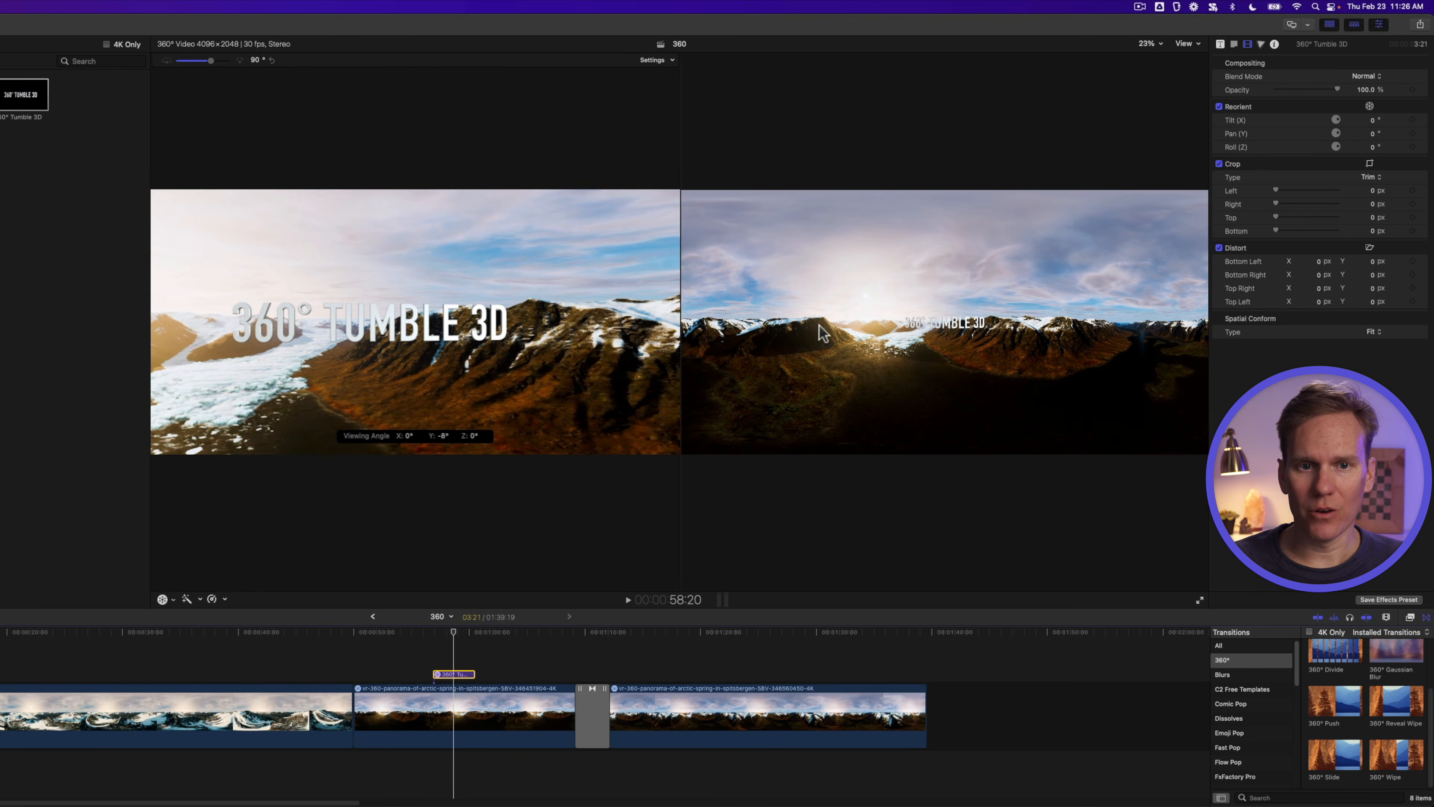
{"action": "left_click", "coordinate": [934, 359]}
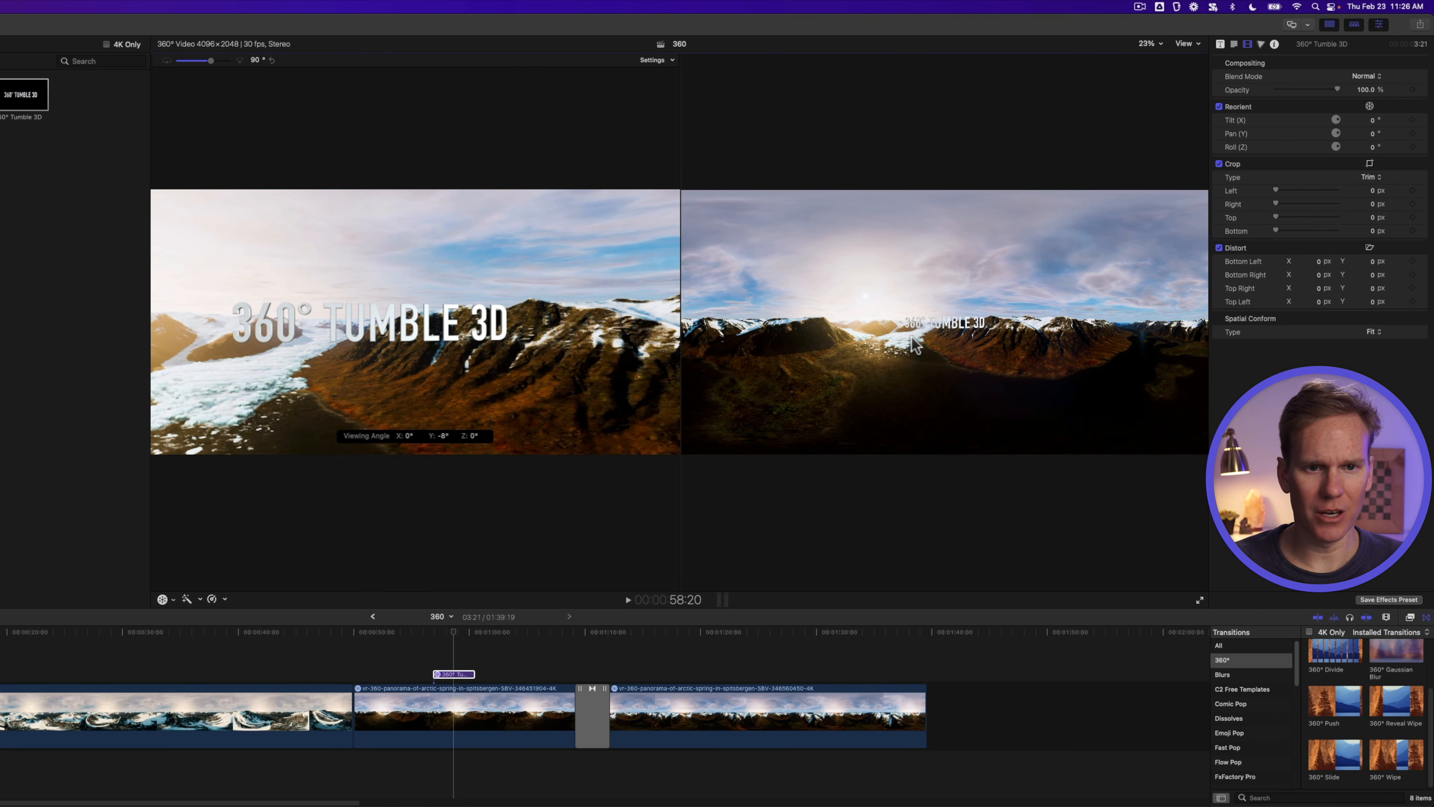
{"action": "left_click", "coordinate": [162, 599]}
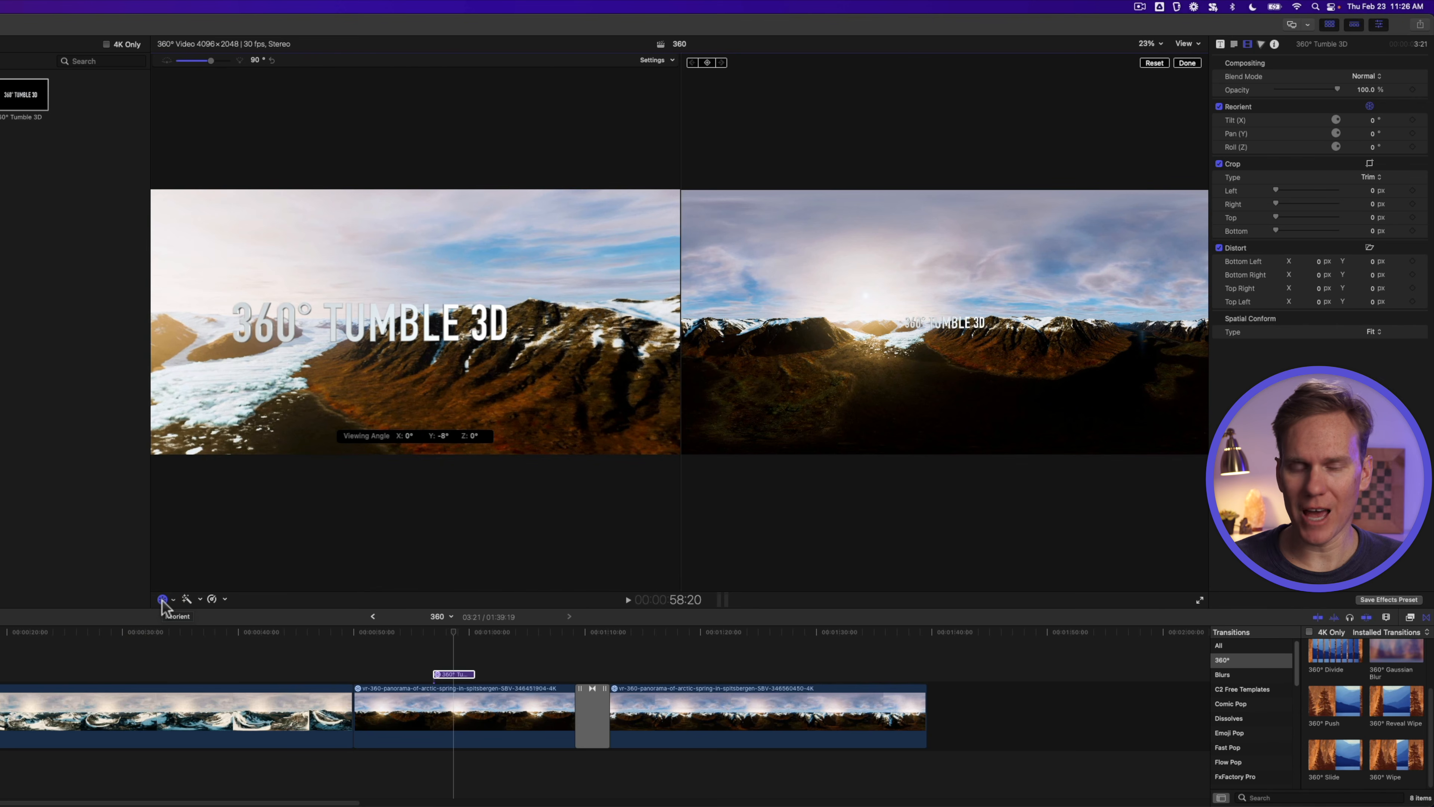
{"action": "left_click_drag", "start_coordinate": [937, 326], "coordinate": [1060, 324]}
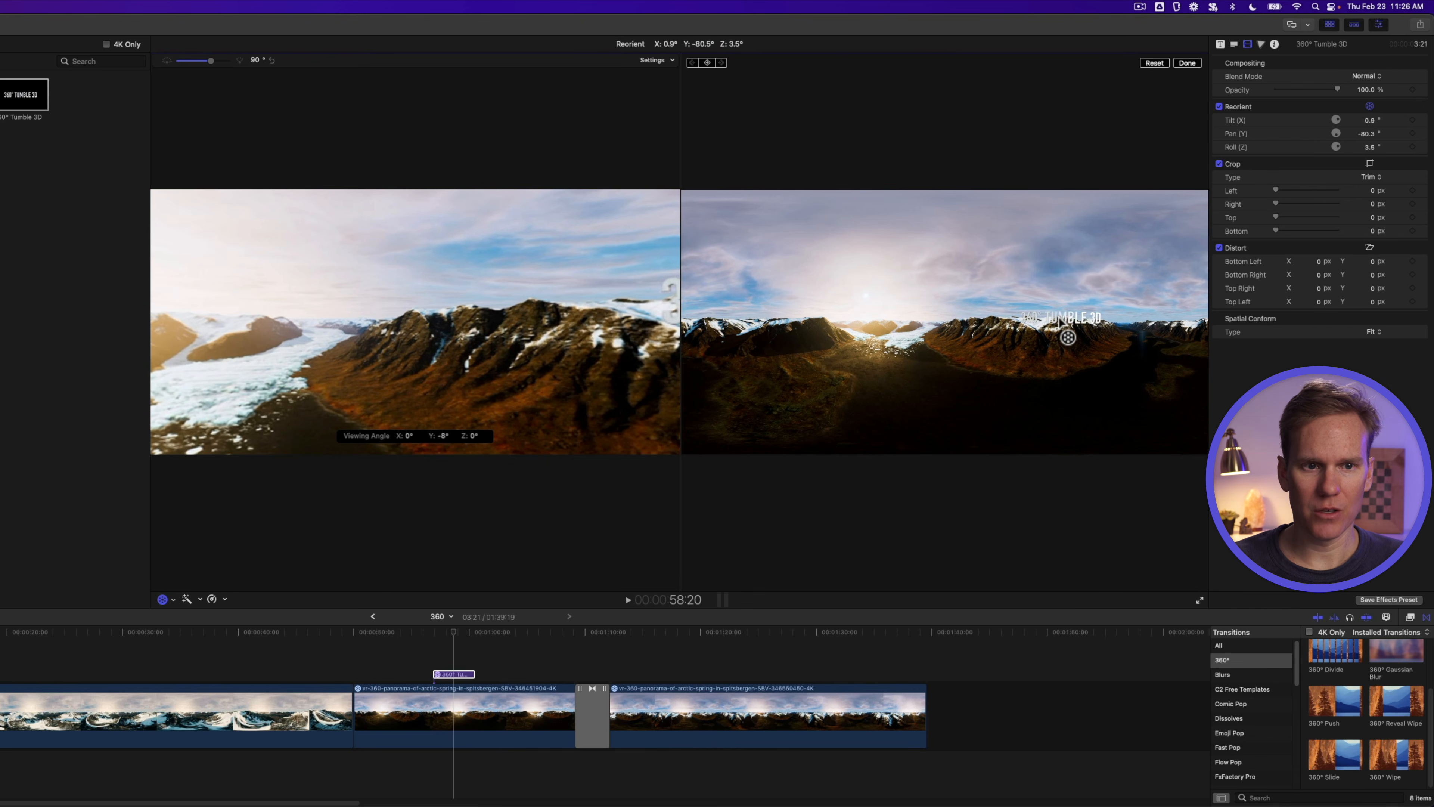
{"action": "left_click_drag", "start_coordinate": [562, 365], "coordinate": [509, 373]}
Step: Replace the title's text with the creator's first name in possessive form followed by 360
{"action": "left_click", "coordinate": [454, 674]}
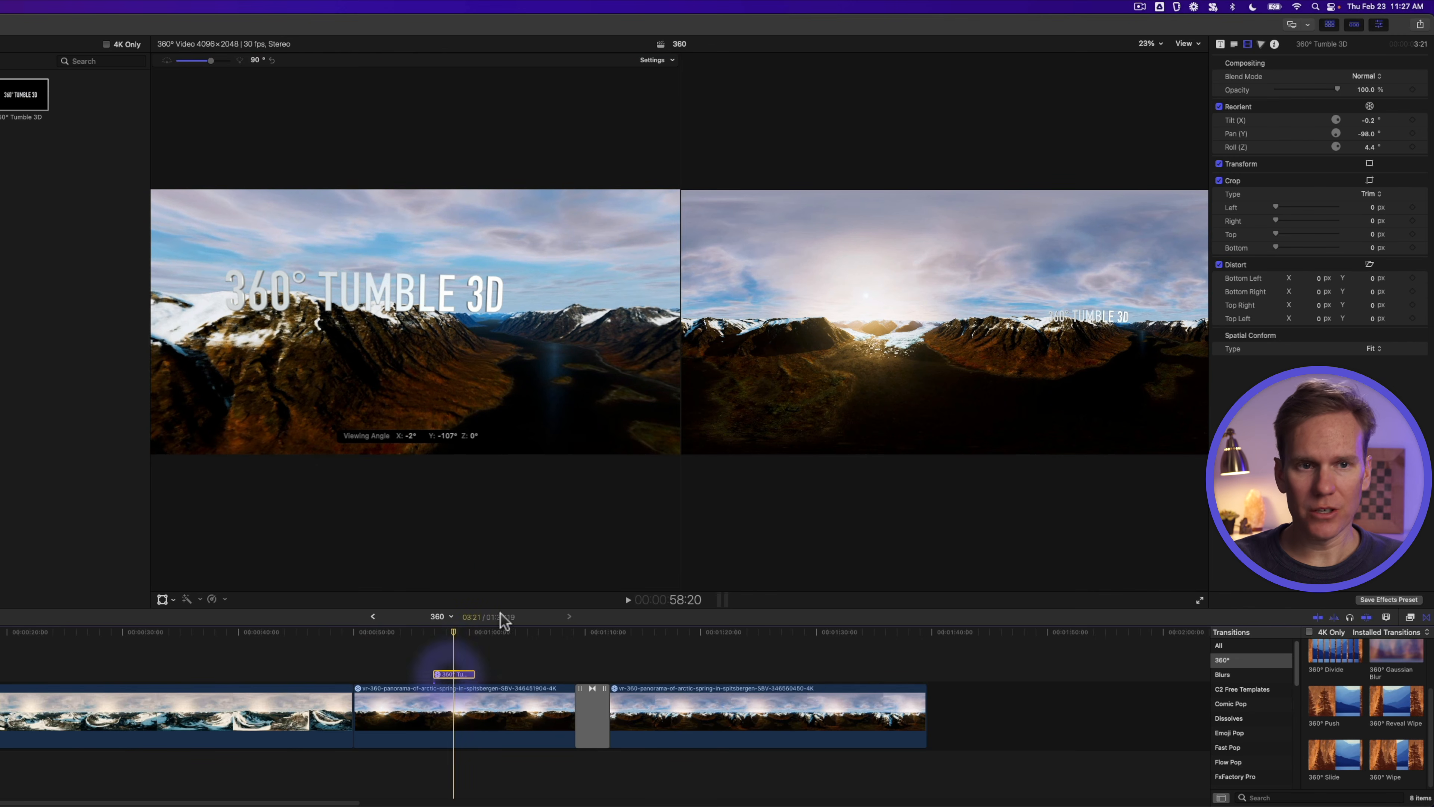
{"action": "left_click", "coordinate": [1220, 44]}
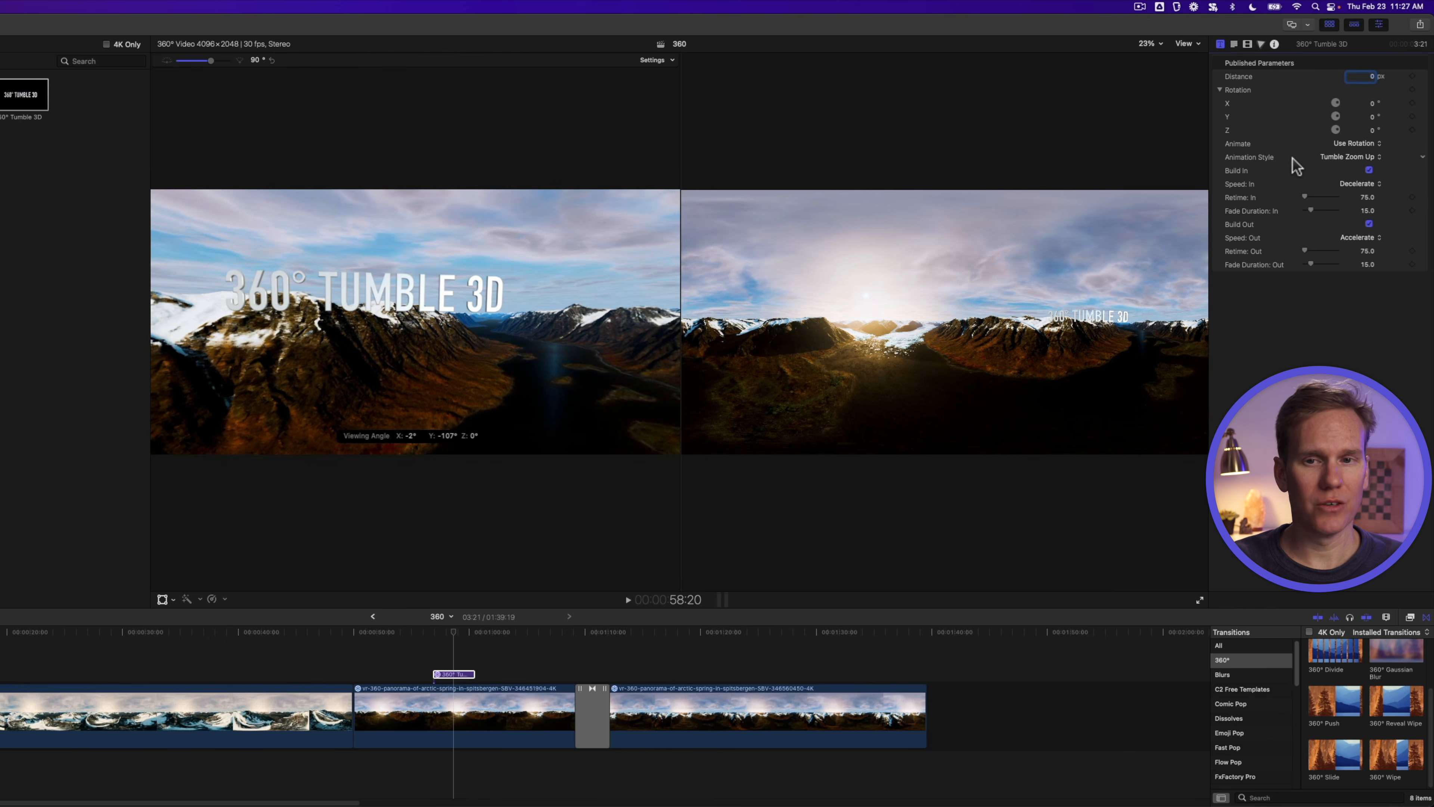
{"action": "left_click", "coordinate": [1234, 44]}
{"action": "left_click", "coordinate": [1297, 115]}
{"action": "key", "text": "super+a"}
{"action": "type", "text": "Dylan's "}
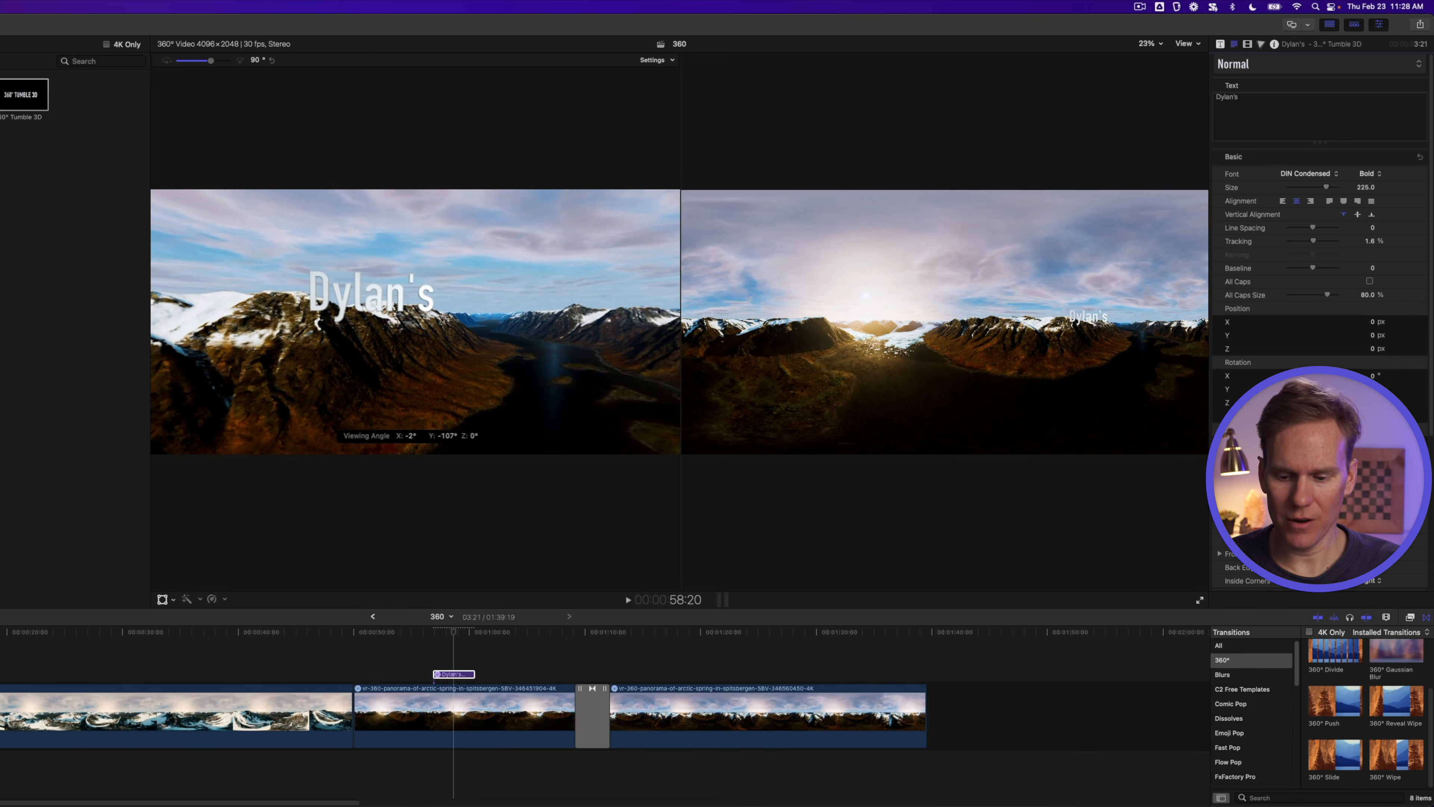
{"action": "type", "text": "360"}
Step: Set the title's font to Druk Wide Medium at size about 208 and its 3D text depth to about 57
{"action": "left_click", "coordinate": [1313, 177]}
{"action": "left_click", "coordinate": [1278, 317]}
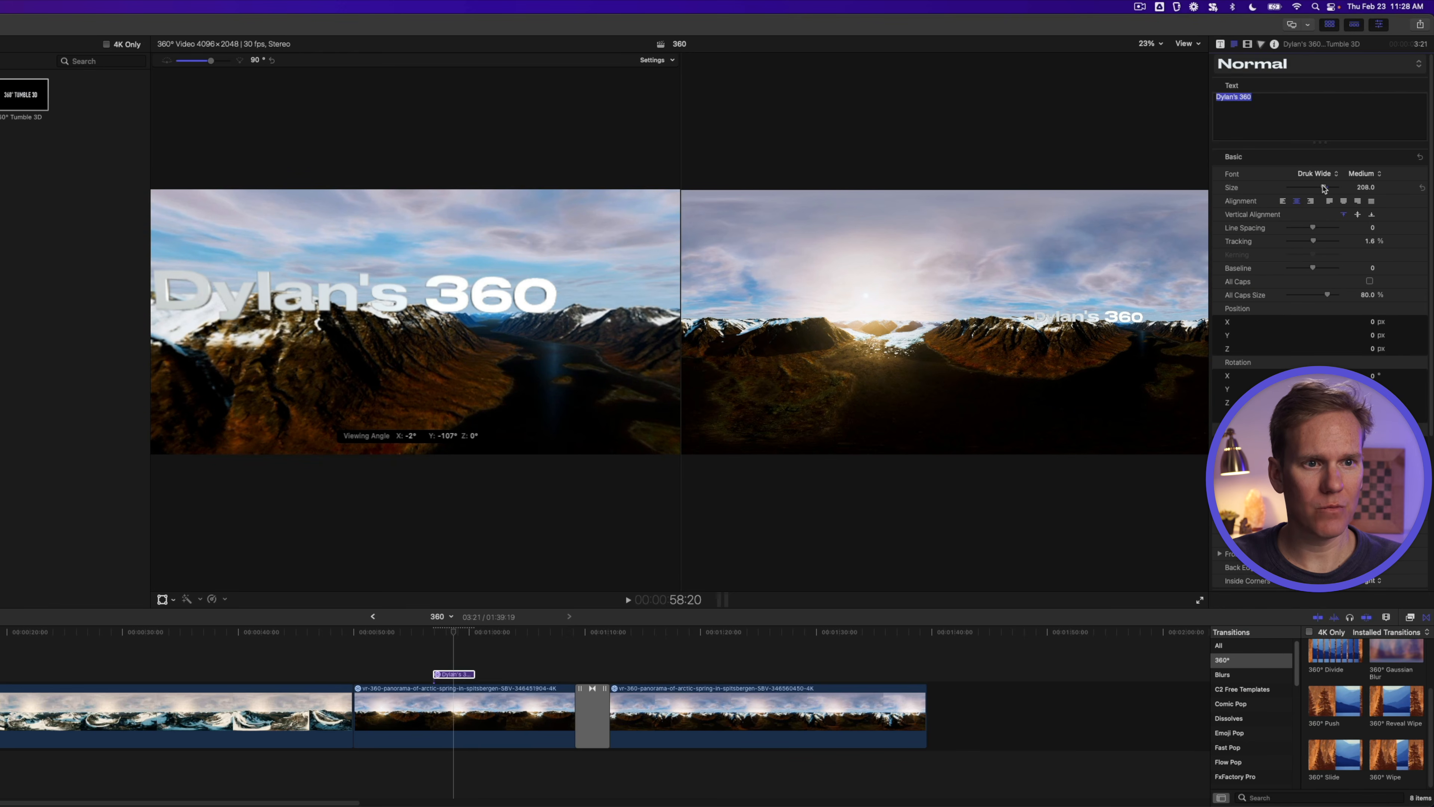
{"action": "scroll", "coordinate": [1354, 490], "scroll_direction": "down", "scroll_amount": 3}
{"action": "scroll", "coordinate": [1364, 477], "scroll_direction": "down", "scroll_amount": 3}
{"action": "left_click_drag", "start_coordinate": [1293, 356], "coordinate": [1319, 352]}
{"action": "scroll", "coordinate": [1335, 427], "scroll_direction": "down", "scroll_amount": 2}
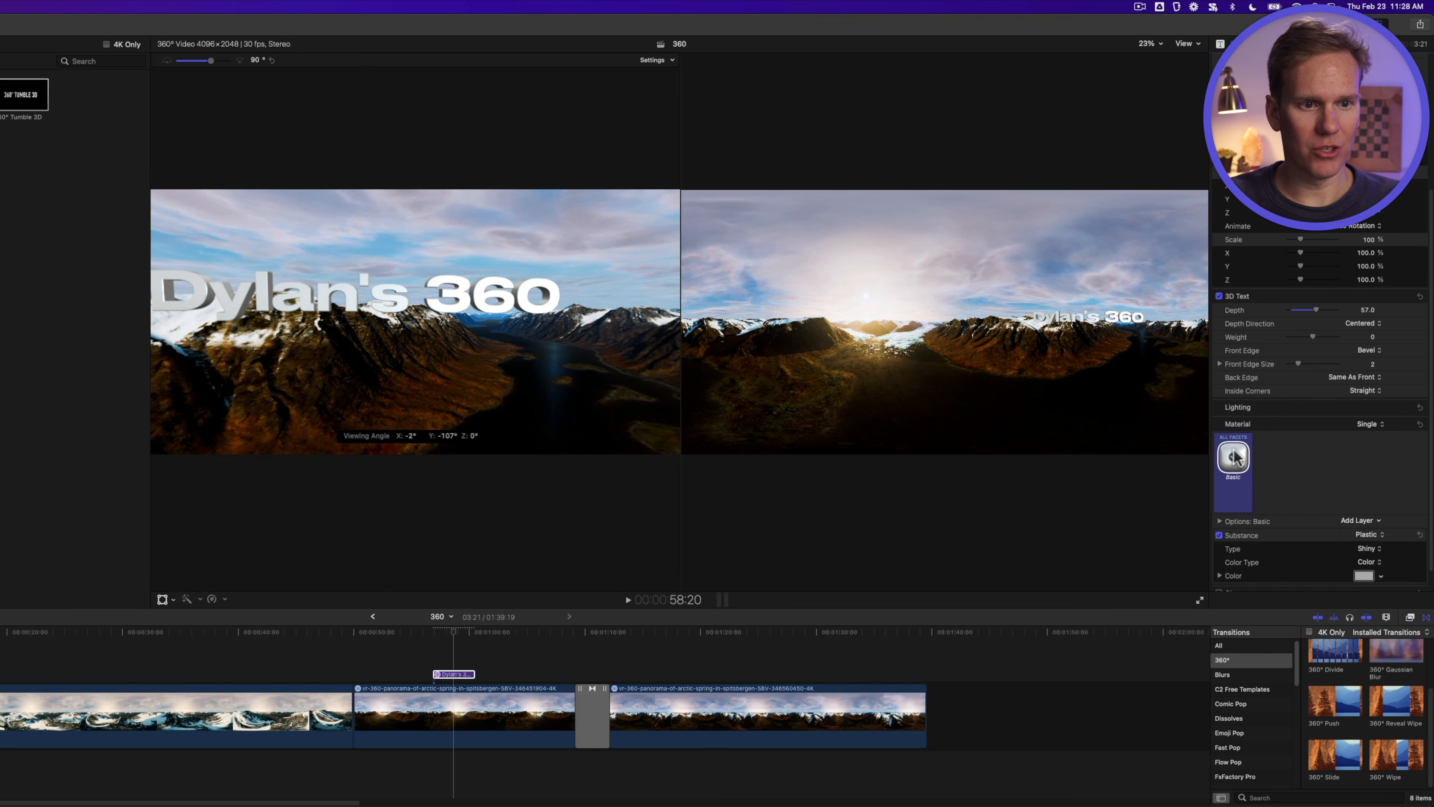
Step: Apply the Grunge Concrete material to the 3D title and play its animation
{"action": "left_click", "coordinate": [1234, 456]}
{"action": "mouse_move", "coordinate": [1292, 495]}
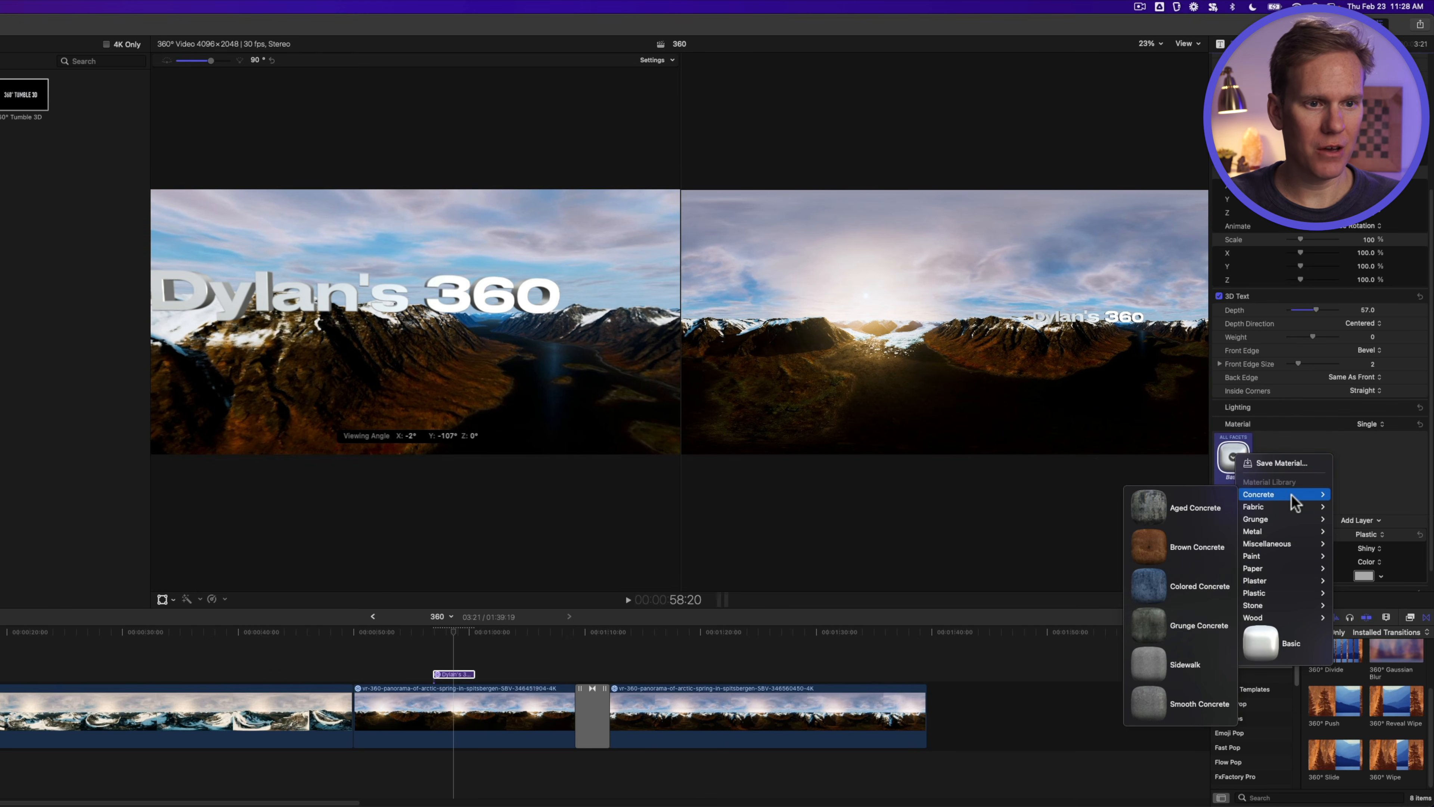
{"action": "left_click", "coordinate": [1183, 626]}
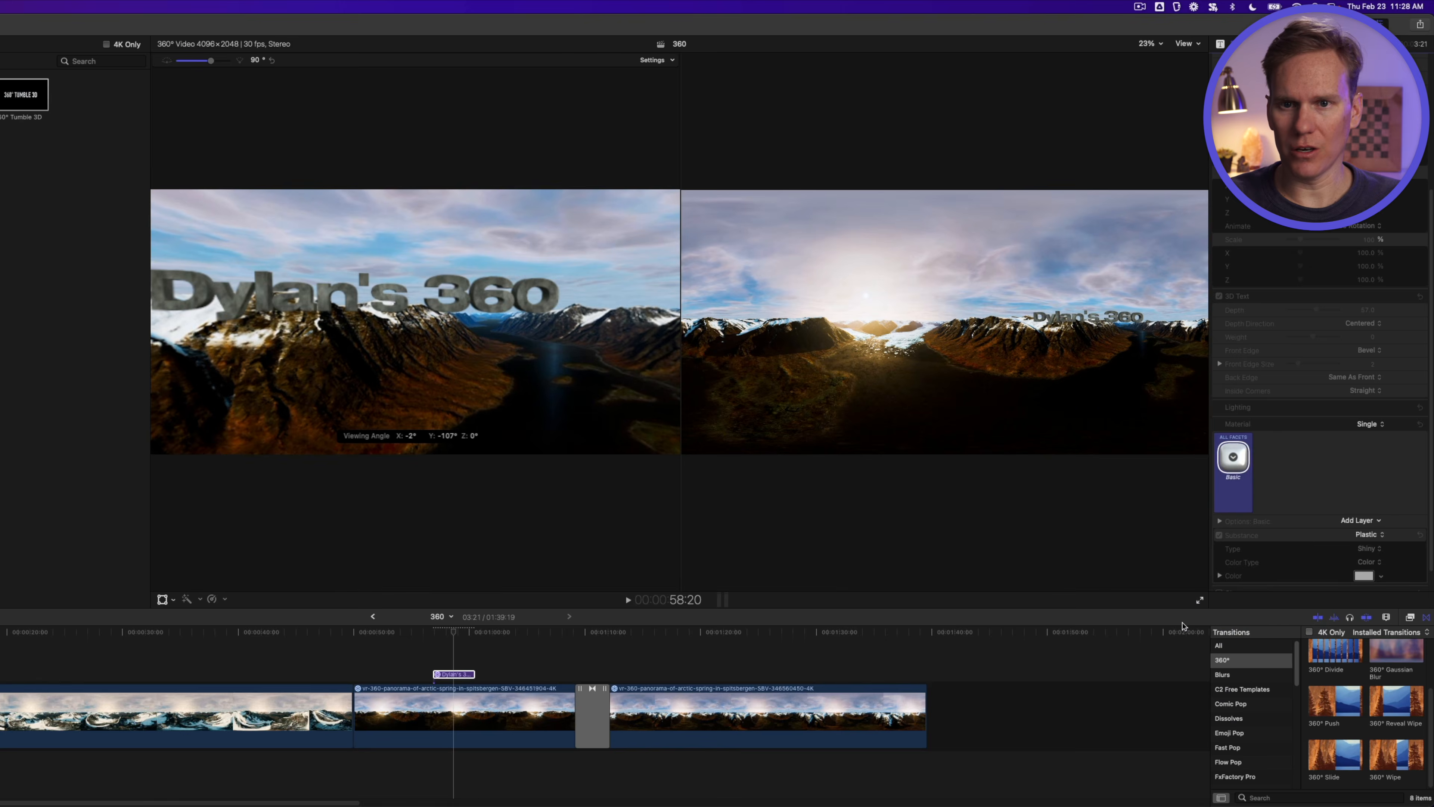
{"action": "left_click", "coordinate": [433, 640]}
{"action": "key", "text": "space"}
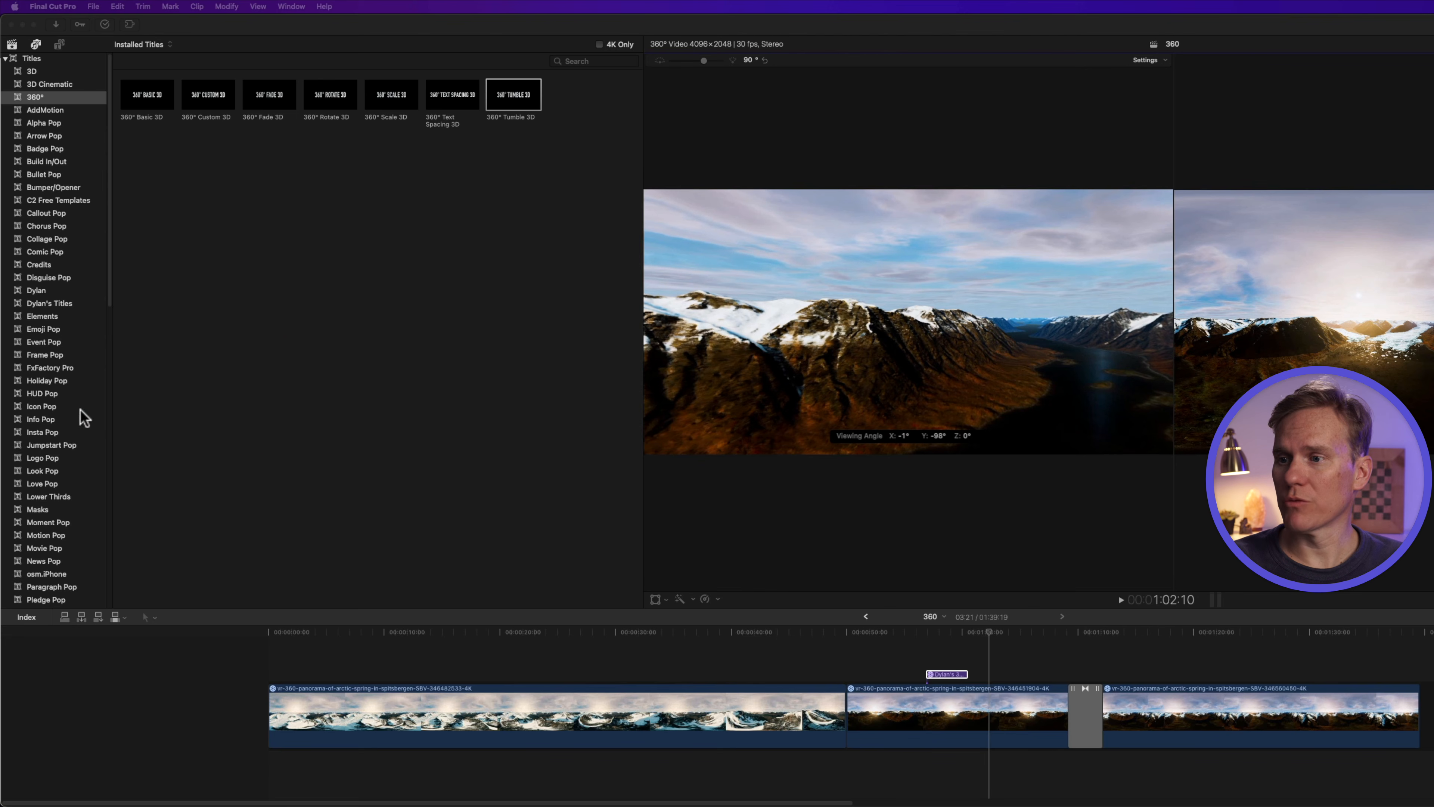
Step: Add the 360° Color Solid generator above the start of the second timeline clip and look around it in the 360° view
{"action": "left_click", "coordinate": [197, 394]}
{"action": "scroll", "coordinate": [62, 424], "scroll_direction": "down", "scroll_amount": 15}
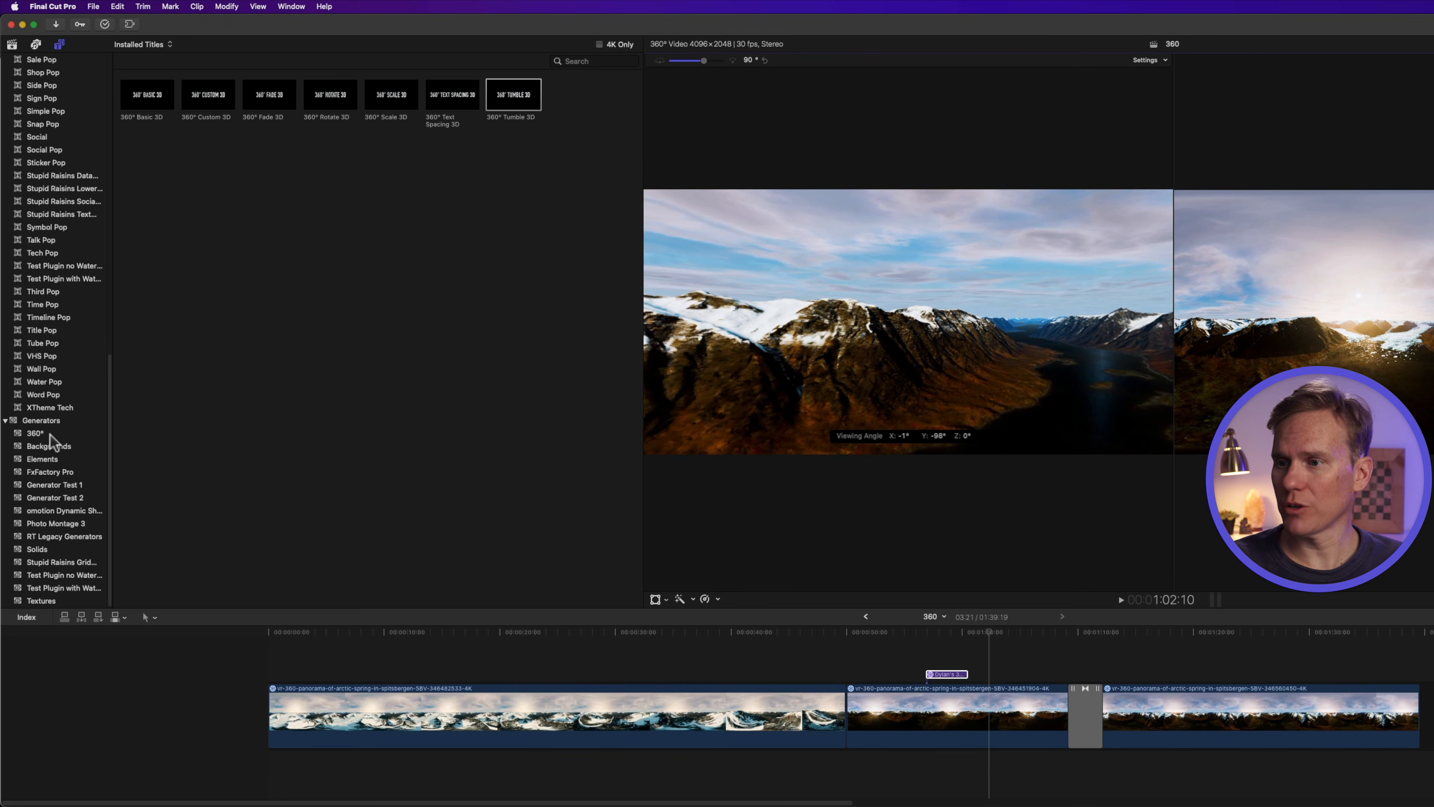
{"action": "left_click", "coordinate": [55, 435]}
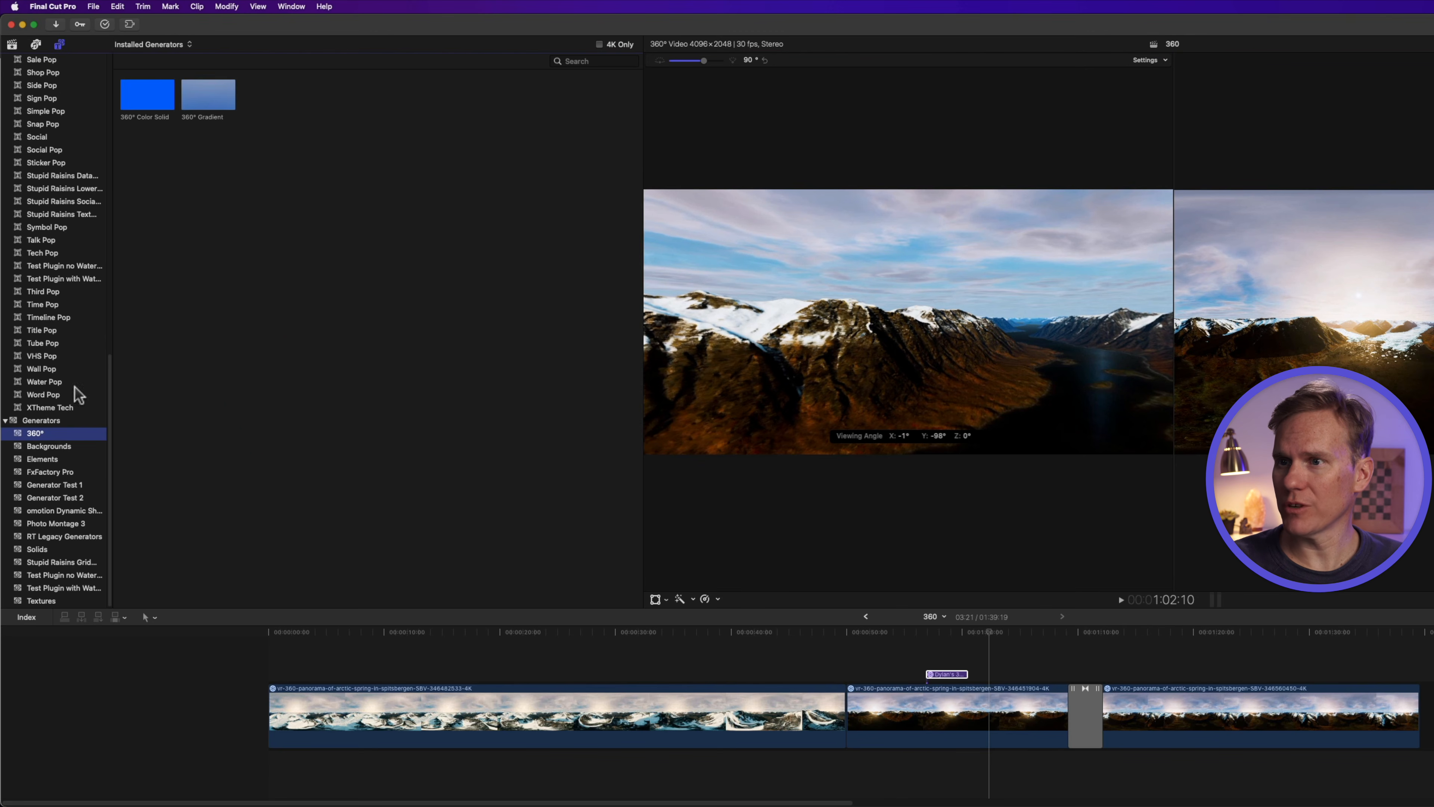
{"action": "left_click_drag", "start_coordinate": [146, 101], "coordinate": [863, 647]}
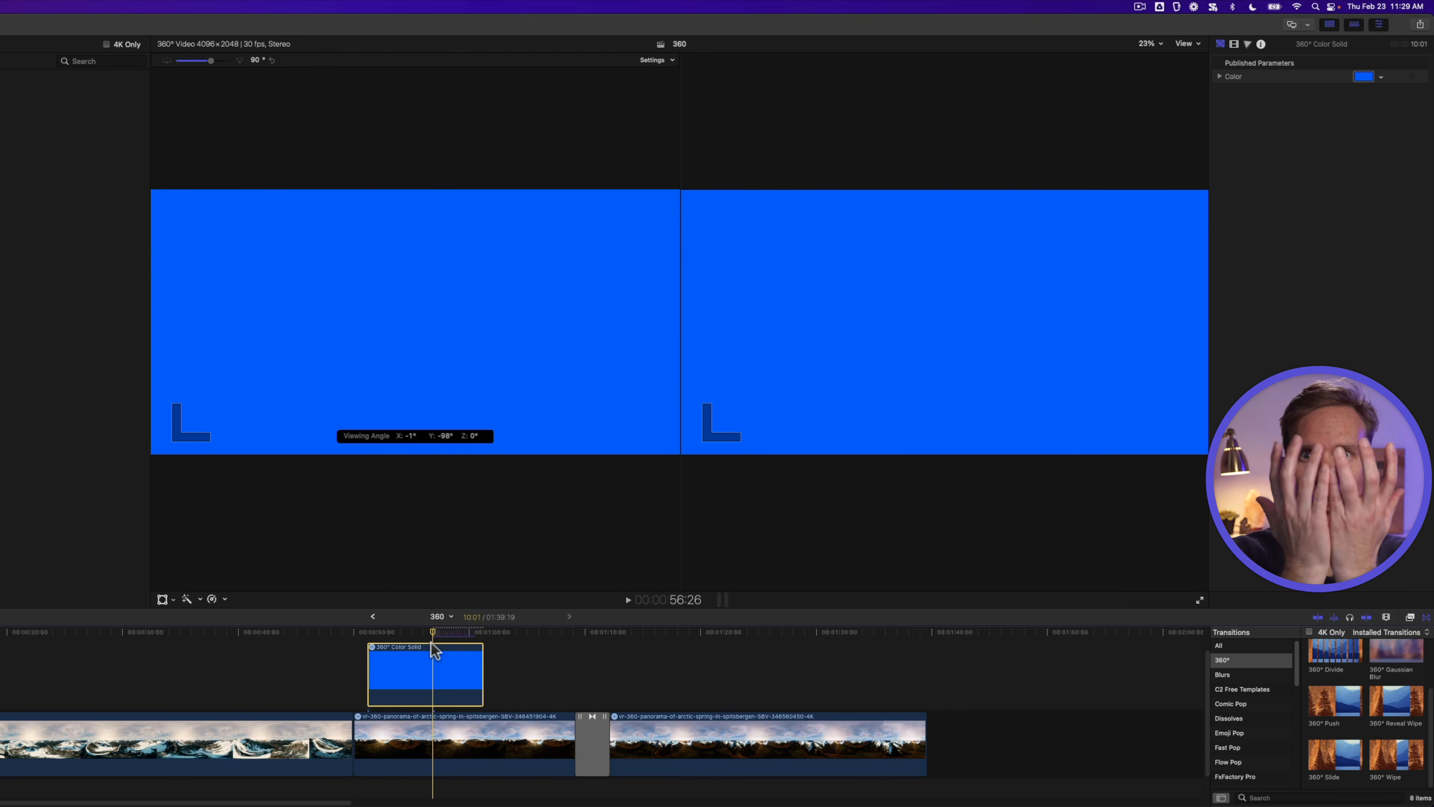
{"action": "left_click_drag", "start_coordinate": [503, 321], "coordinate": [398, 360]}
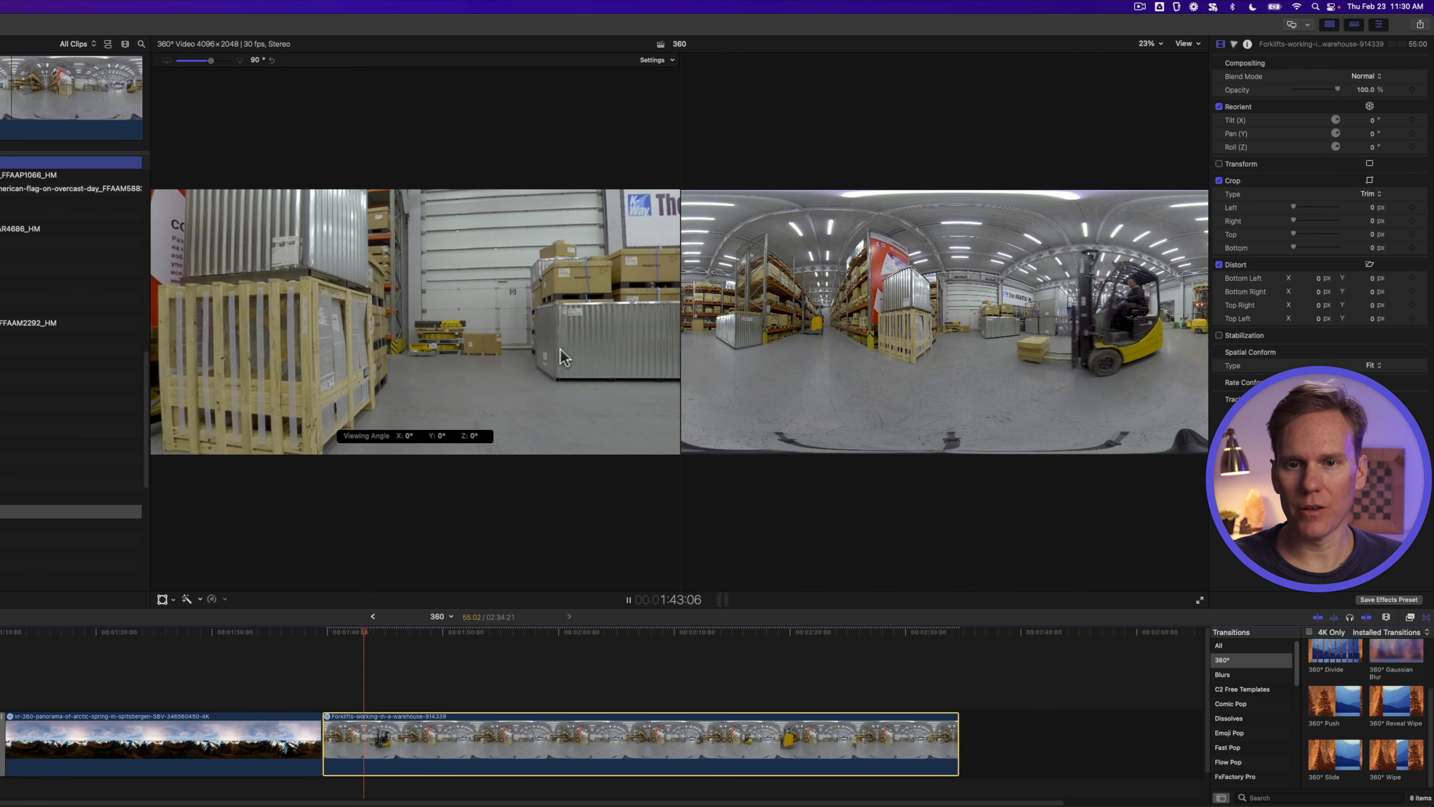
Step: Turn the 360° view down to the tripod in the warehouse forklift clip and apply the 360° Patch effect to that clip
{"action": "left_click_drag", "start_coordinate": [563, 357], "coordinate": [432, 347]}
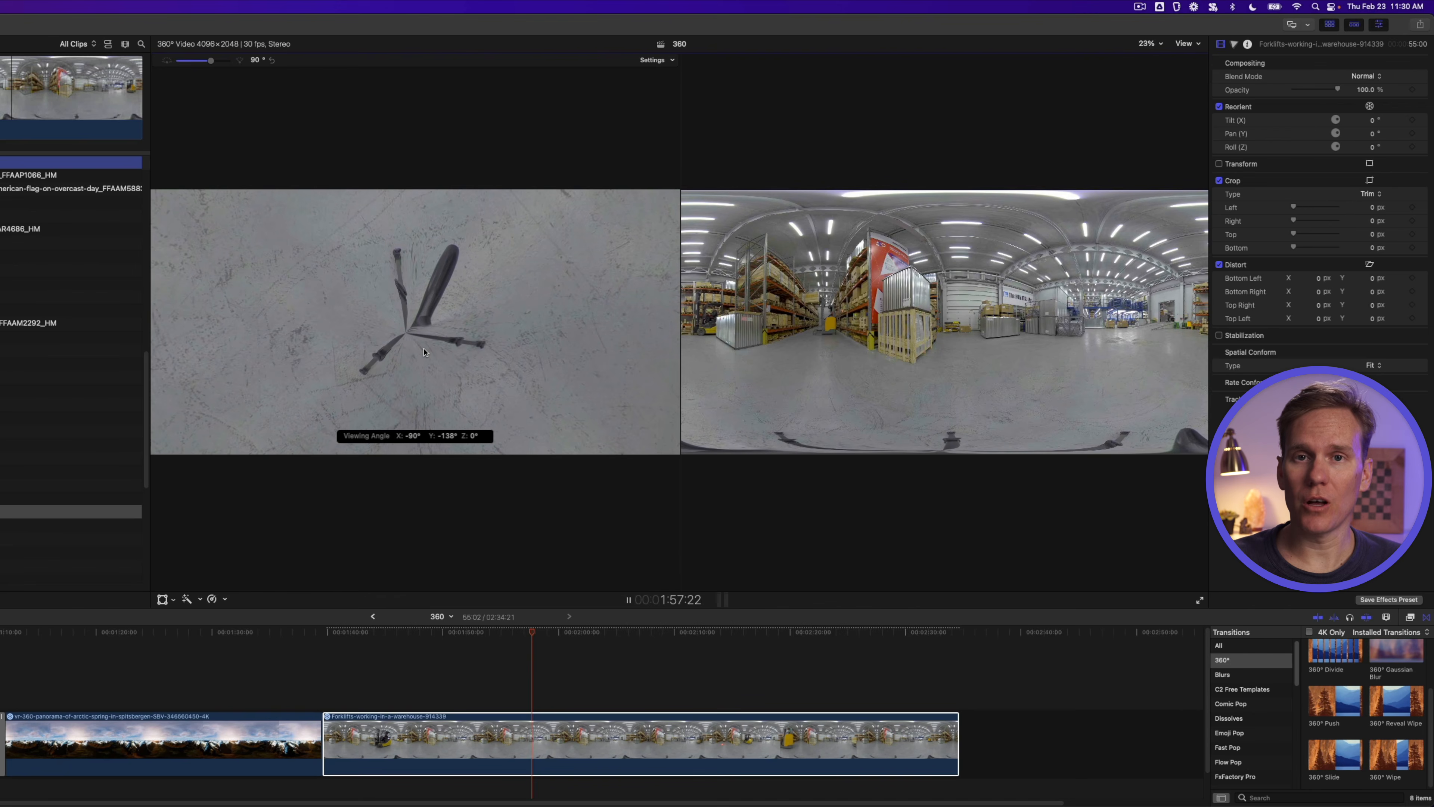
{"action": "key", "text": "space"}
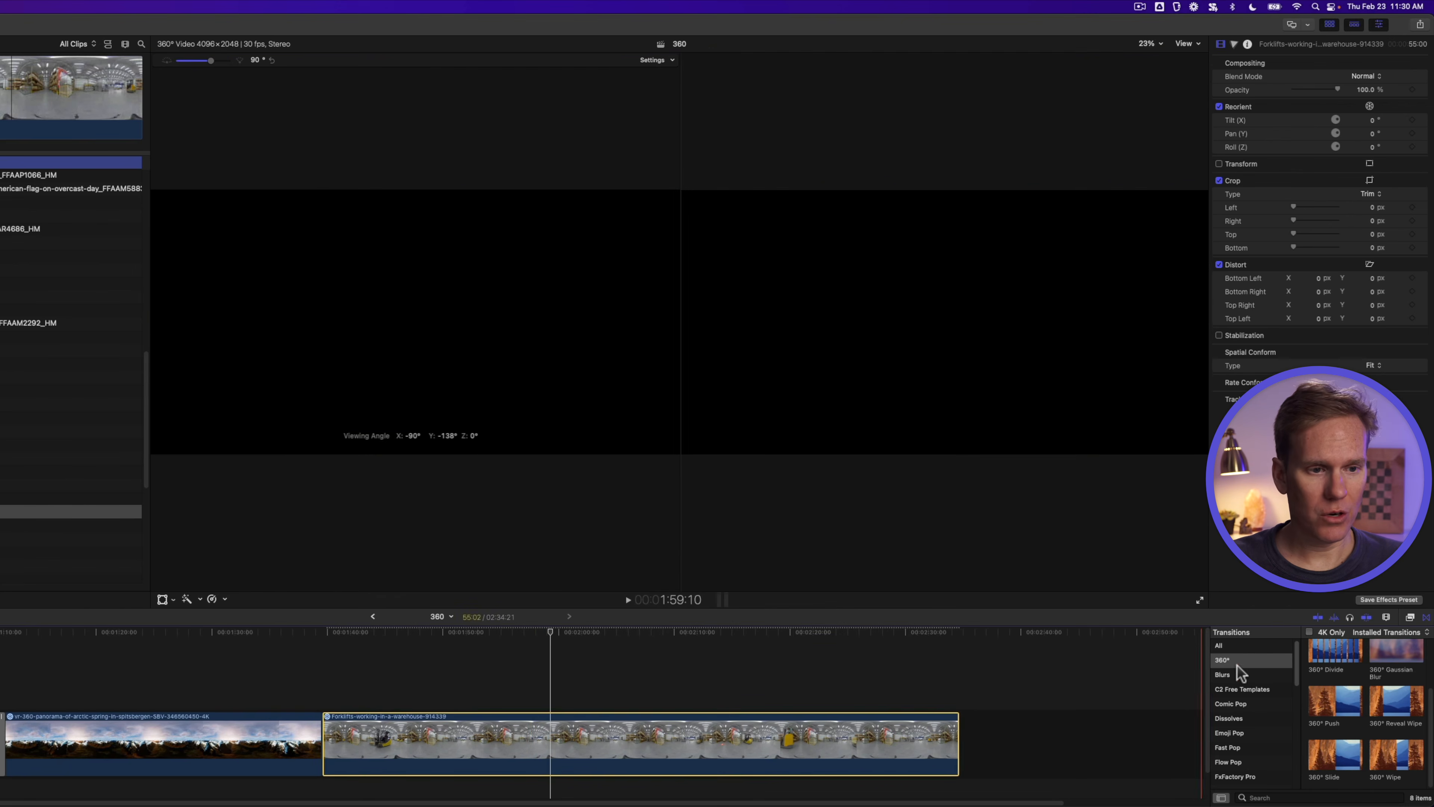
{"action": "left_click", "coordinate": [1409, 617]}
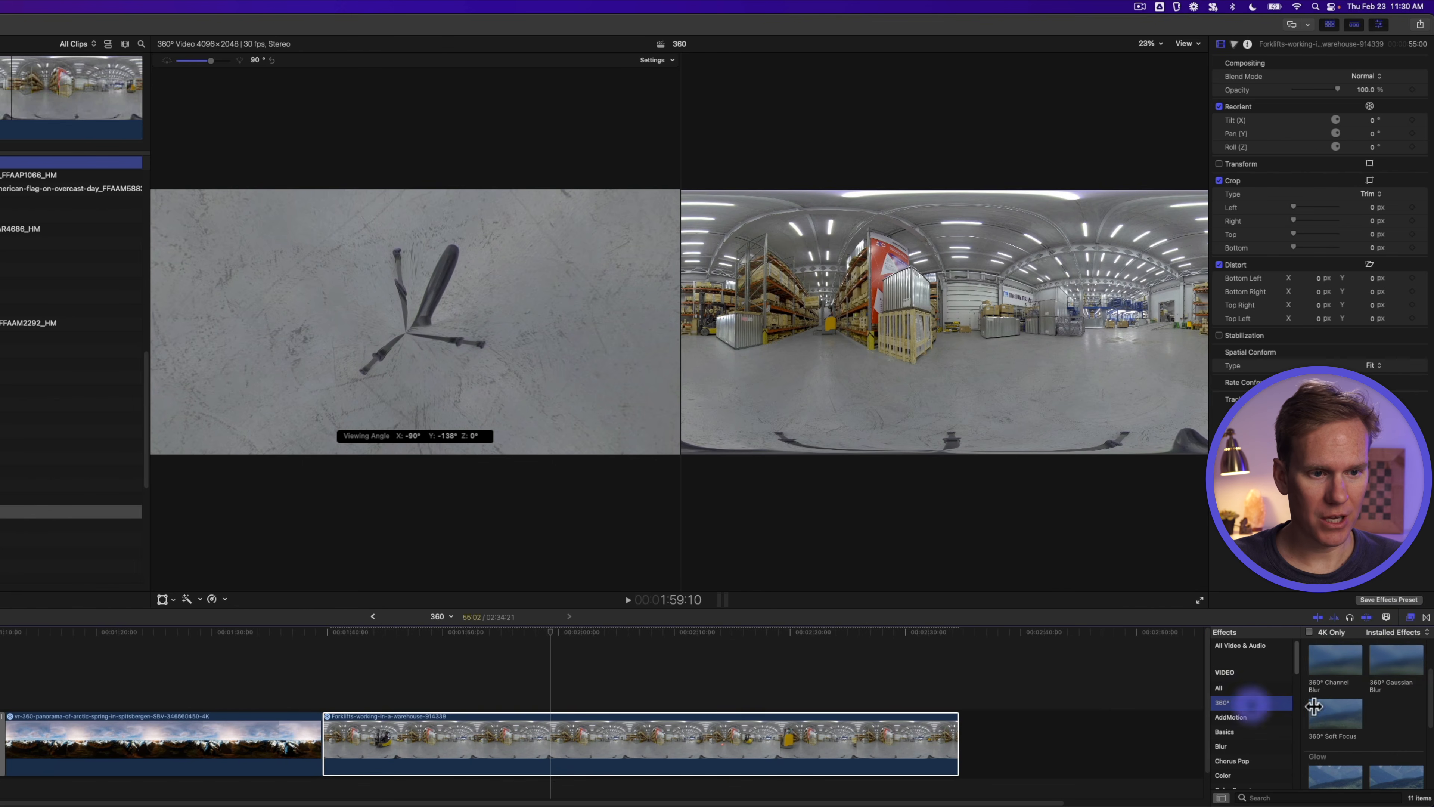
{"action": "left_click_drag", "start_coordinate": [1396, 671], "coordinate": [688, 747]}
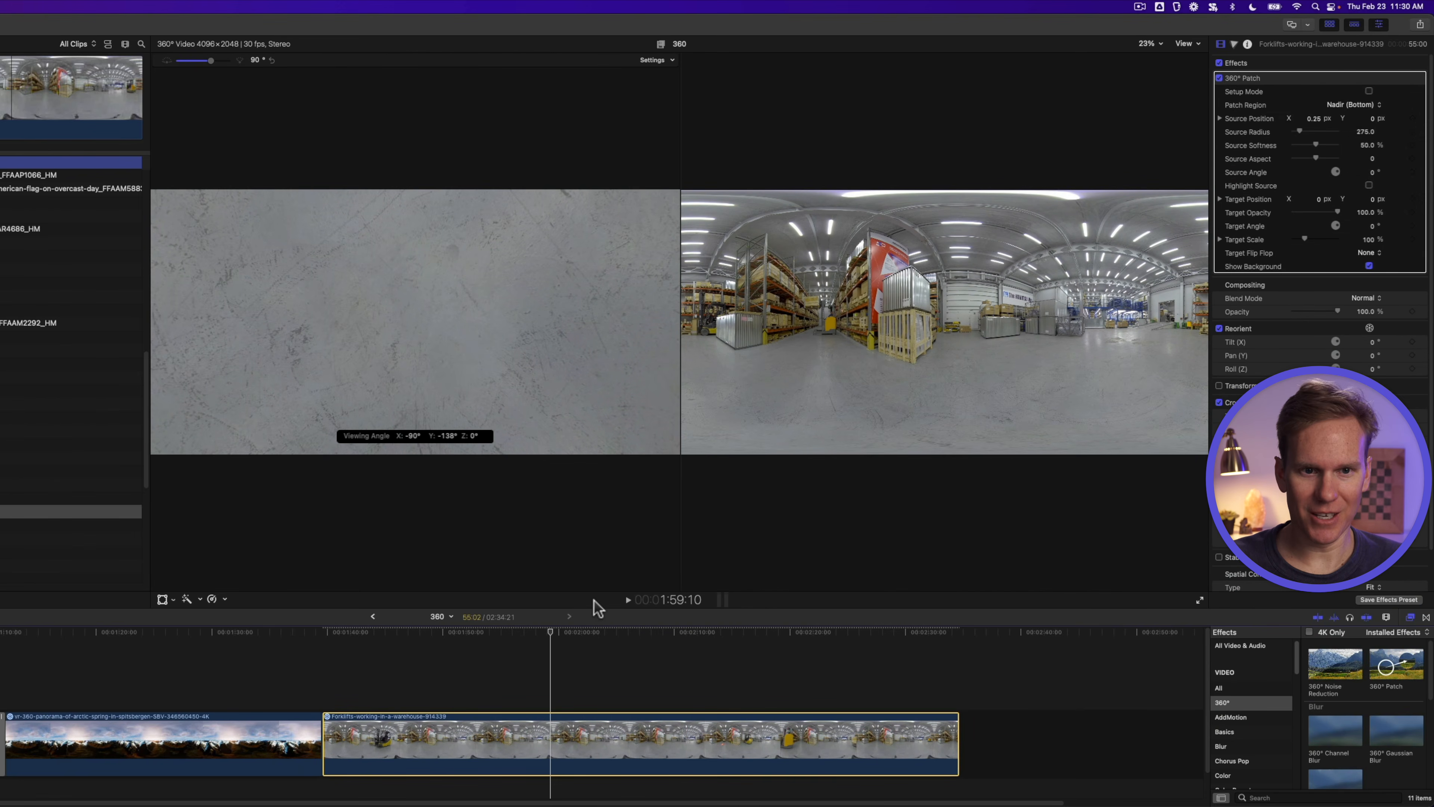
Step: Keep the 360° Patch region on Nadir (Bottom) and turn on its Setup Mode
{"action": "left_click", "coordinate": [1288, 77]}
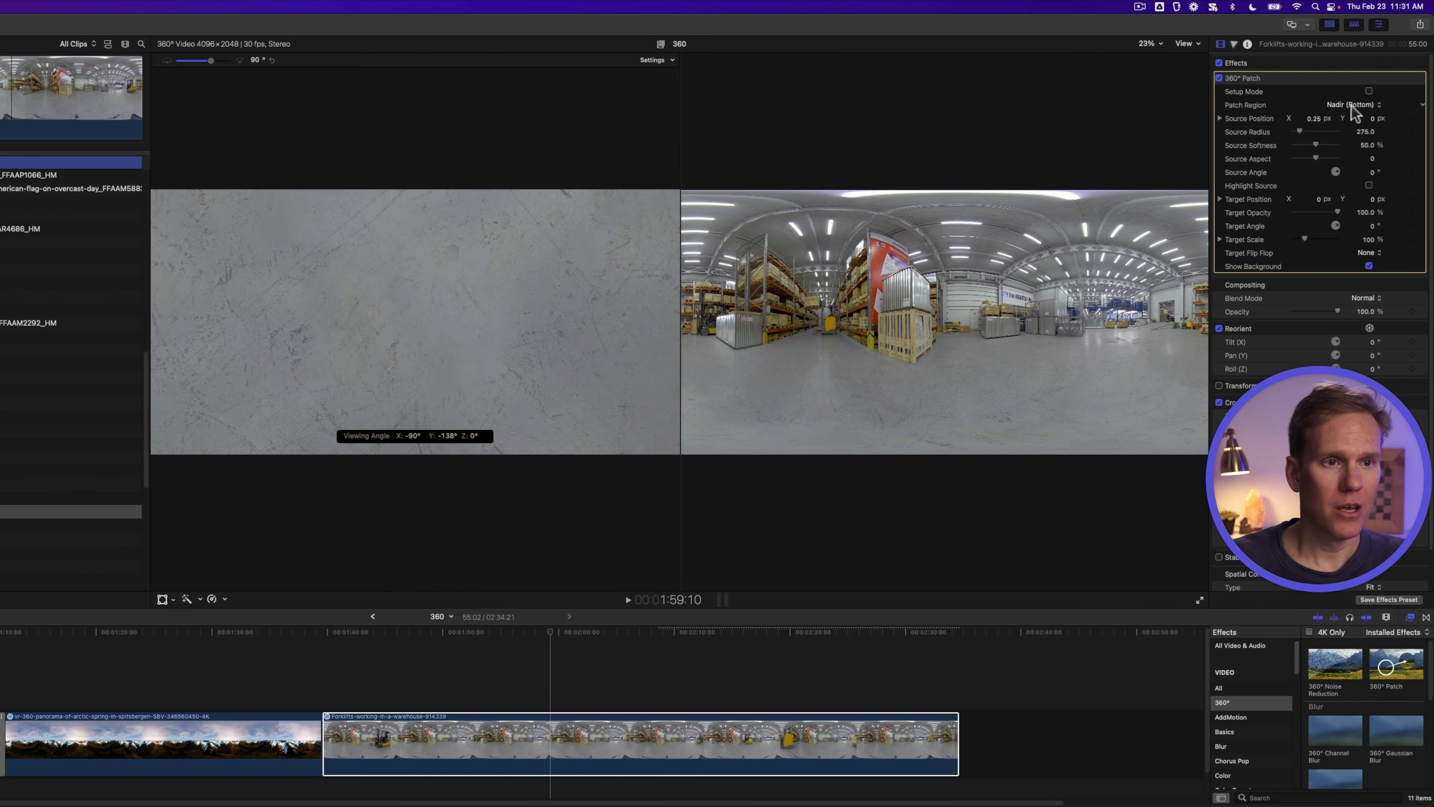
{"action": "left_click", "coordinate": [1362, 104]}
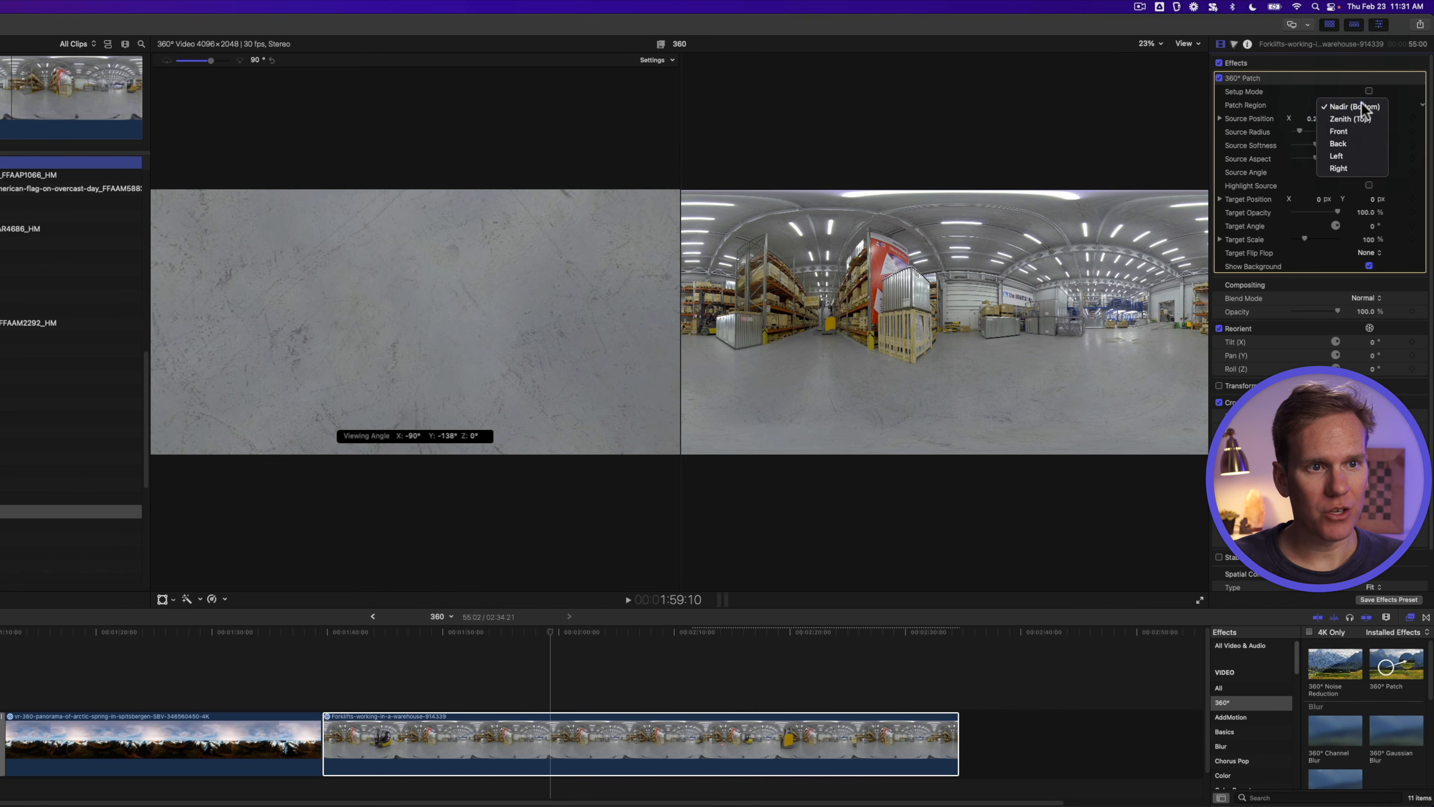
{"action": "left_click", "coordinate": [1362, 105]}
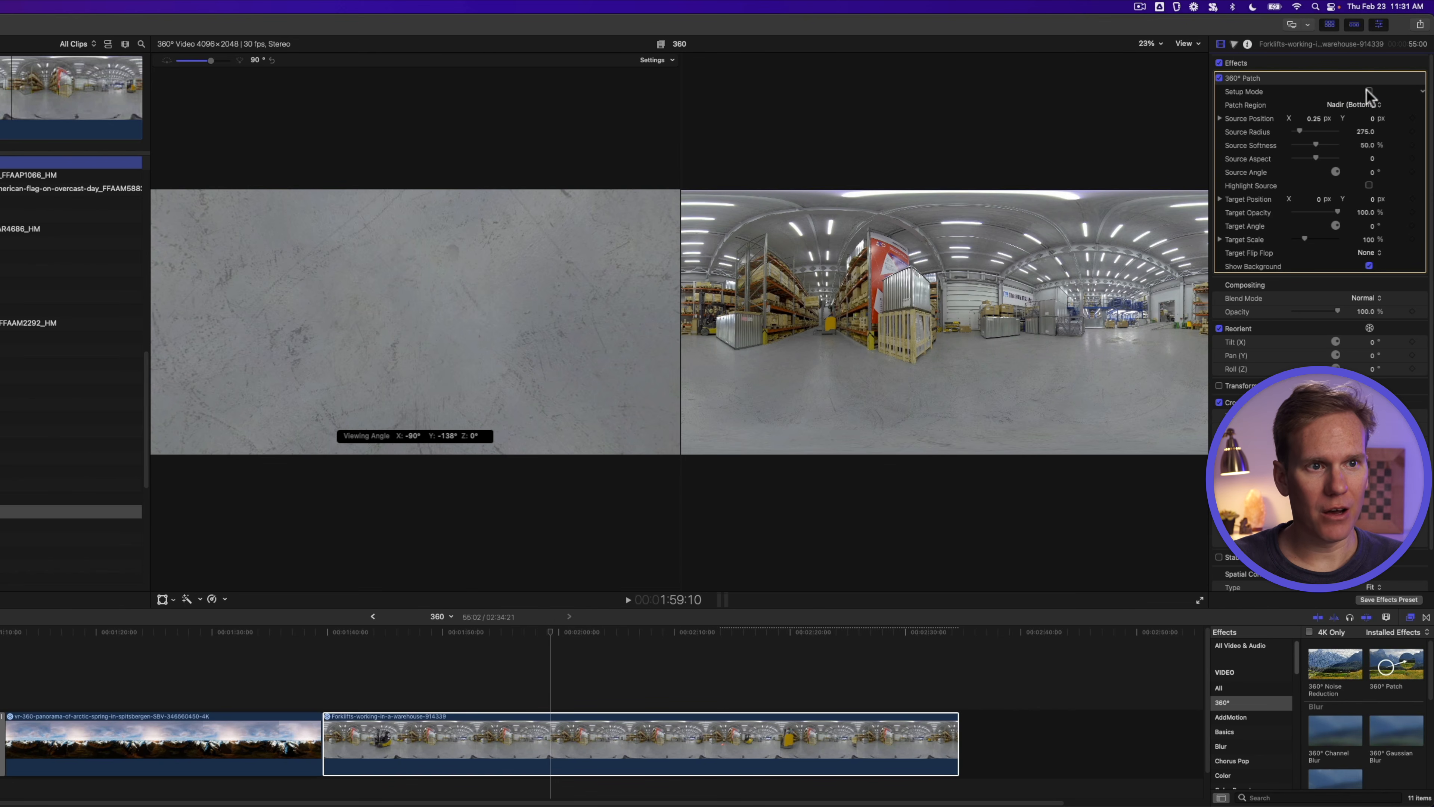
{"action": "left_click", "coordinate": [1369, 91]}
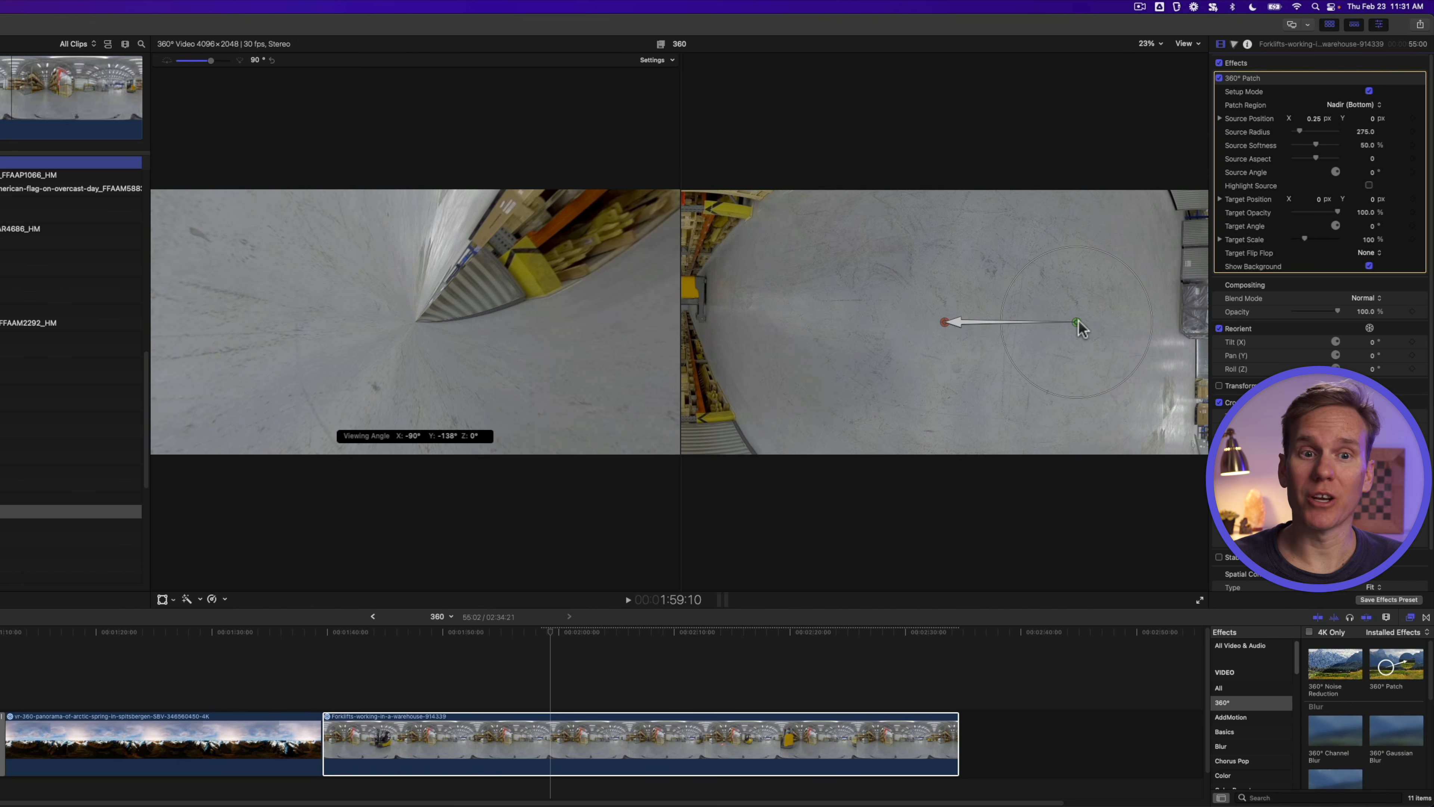
Step: Undo a trial move of the patch target, and set the patch source to about X 0.28, Y −0.01 with a radius of about 292
{"action": "left_click_drag", "start_coordinate": [944, 324], "coordinate": [804, 391]}
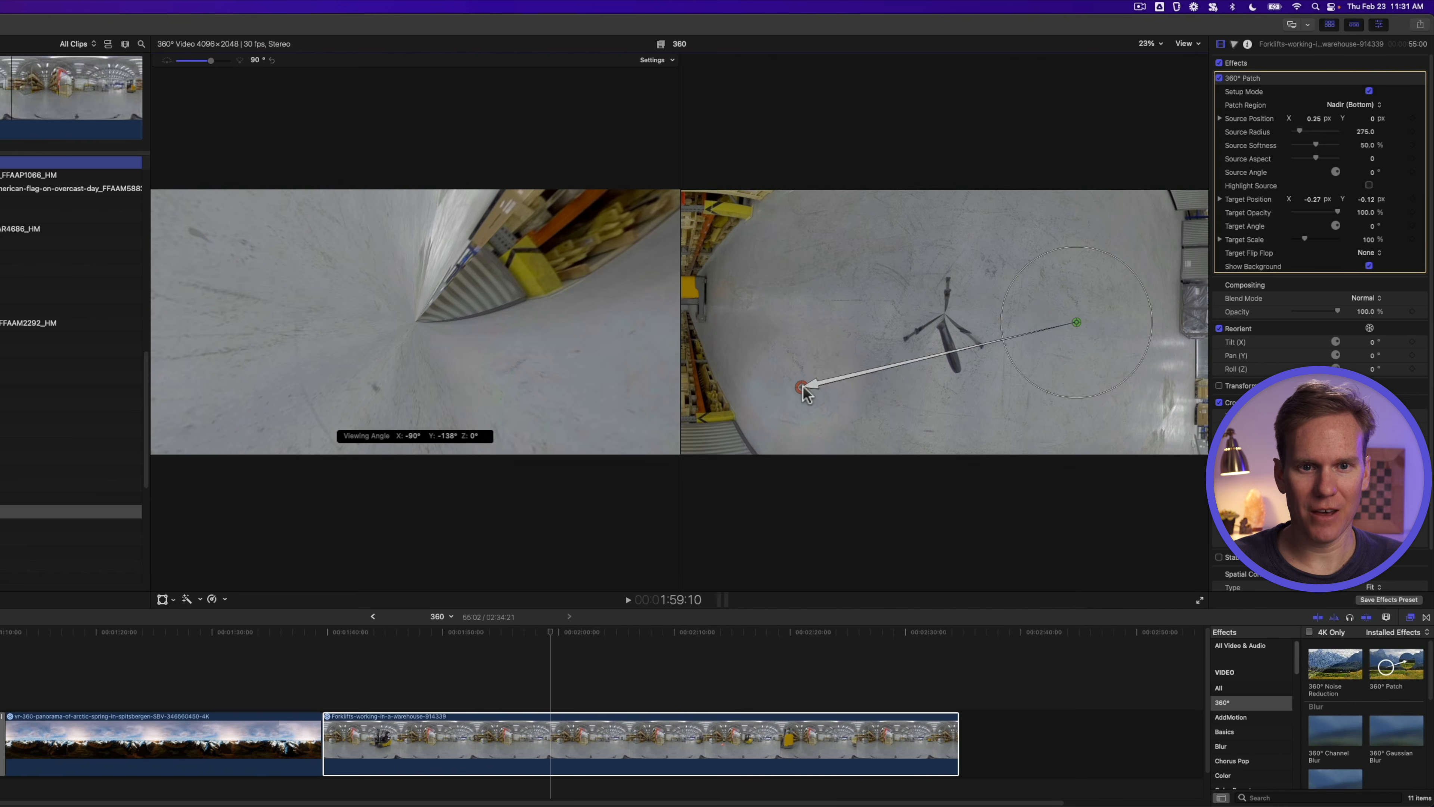
{"action": "key", "text": "super+z"}
{"action": "mouse_move", "coordinate": [1077, 322]}
{"action": "left_mouse_down"}
{"action": "mouse_move", "coordinate": [1067, 384]}
{"action": "mouse_move", "coordinate": [1181, 307]}
{"action": "mouse_move", "coordinate": [1040, 333]}
{"action": "mouse_move", "coordinate": [1077, 325]}
{"action": "mouse_move", "coordinate": [1083, 284]}
{"action": "mouse_move", "coordinate": [1090, 330]}
{"action": "left_mouse_up"}
{"action": "mouse_move", "coordinate": [1086, 261]}
{"action": "left_mouse_down"}
{"action": "mouse_move", "coordinate": [1082, 312]}
{"action": "mouse_move", "coordinate": [1090, 249]}
{"action": "left_mouse_up"}
{"action": "left_click_drag", "start_coordinate": [1092, 331], "coordinate": [1091, 325]}
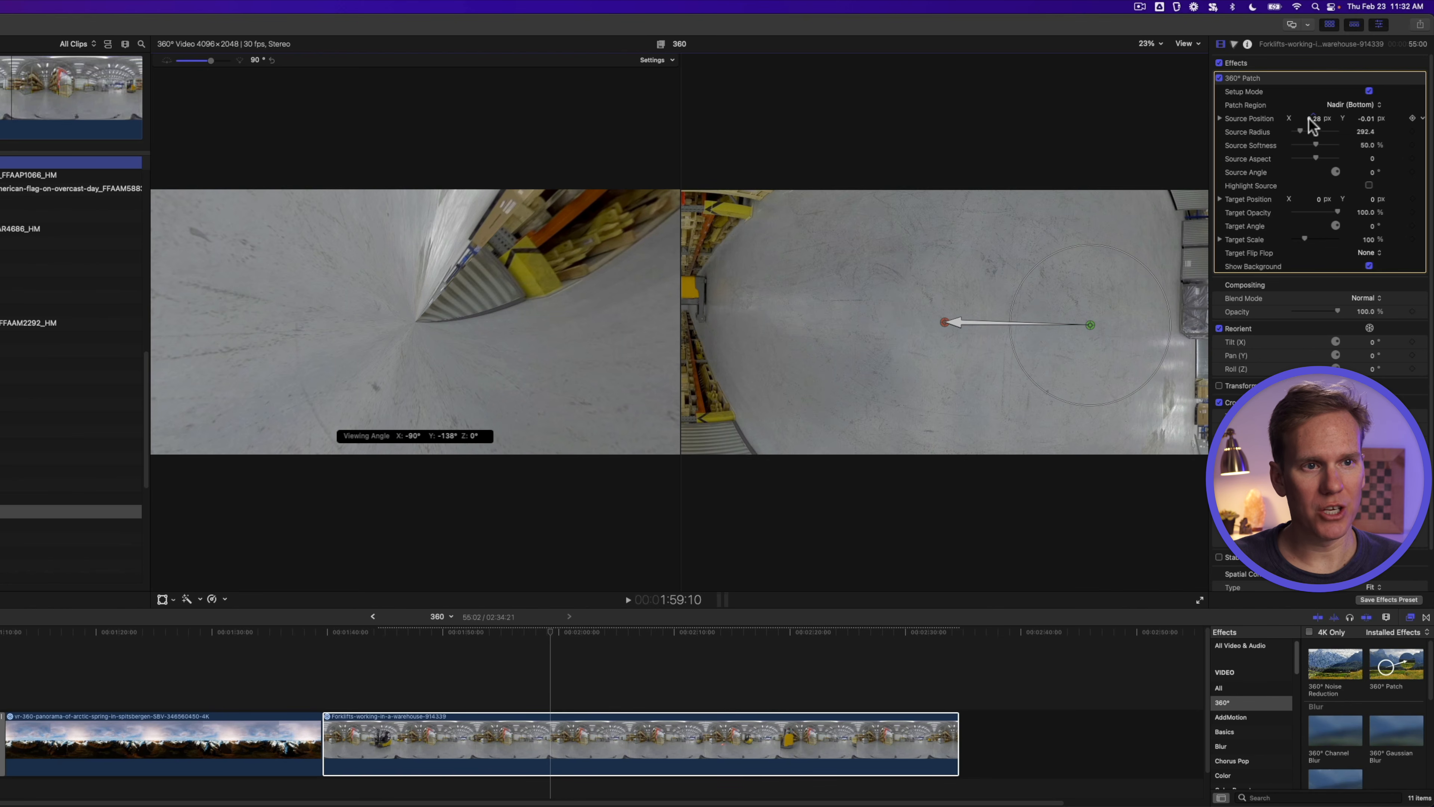
Step: Try other Source Position and Source Aspect values, undo them, and set the Source Softness to about 30.6%
{"action": "left_click_drag", "start_coordinate": [1314, 117], "coordinate": [1299, 118]}
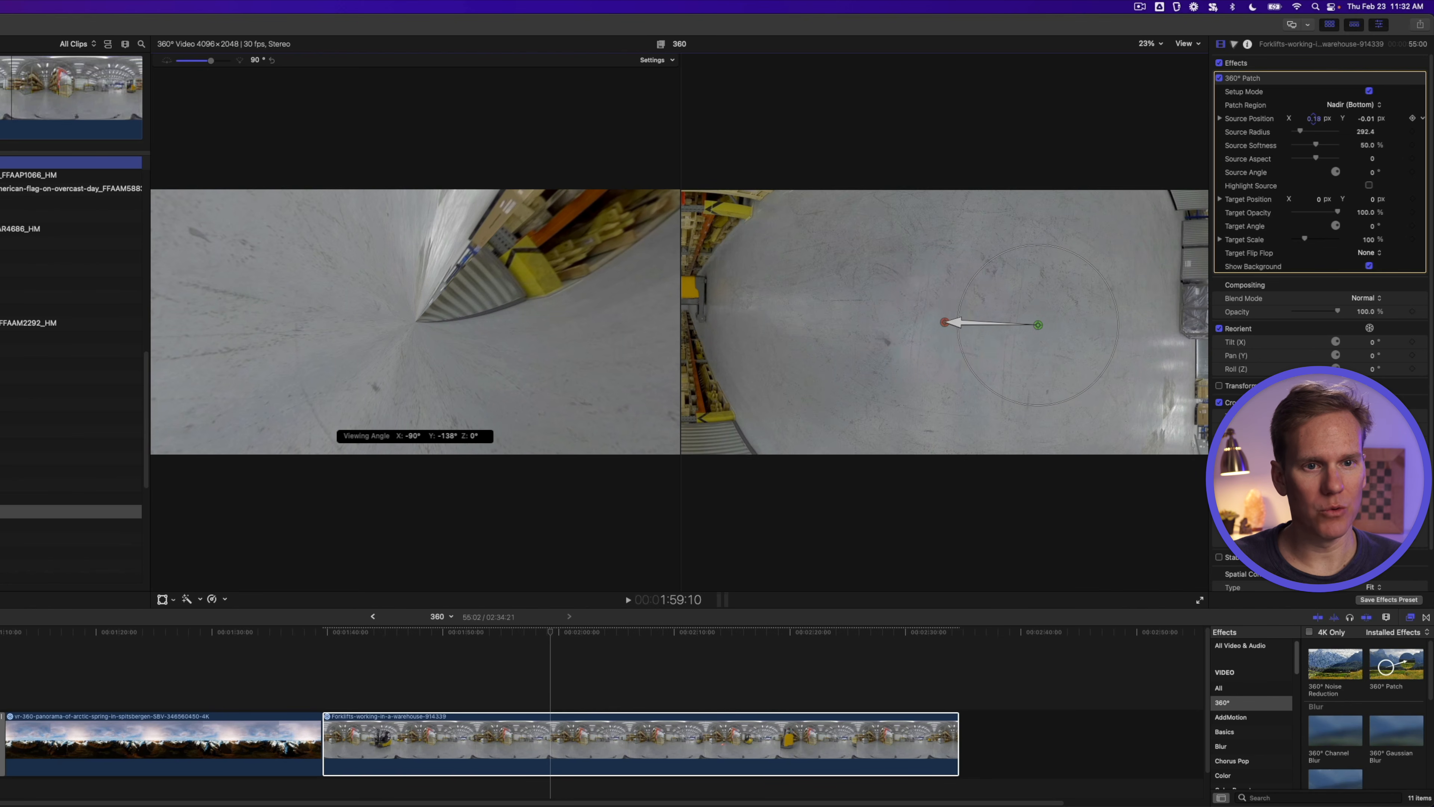
{"action": "key", "text": "super+z"}
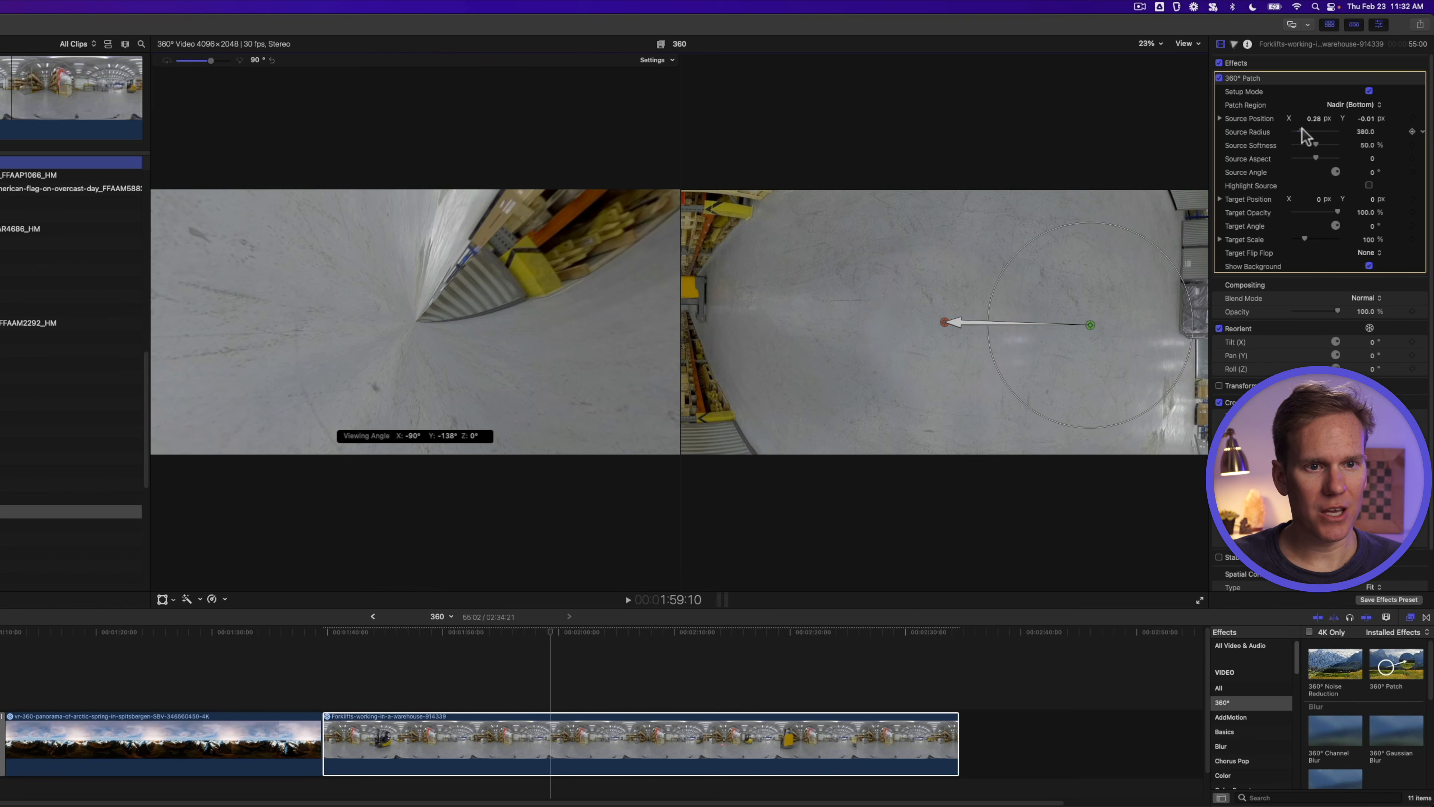
{"action": "left_click_drag", "start_coordinate": [1316, 145], "coordinate": [1322, 144]}
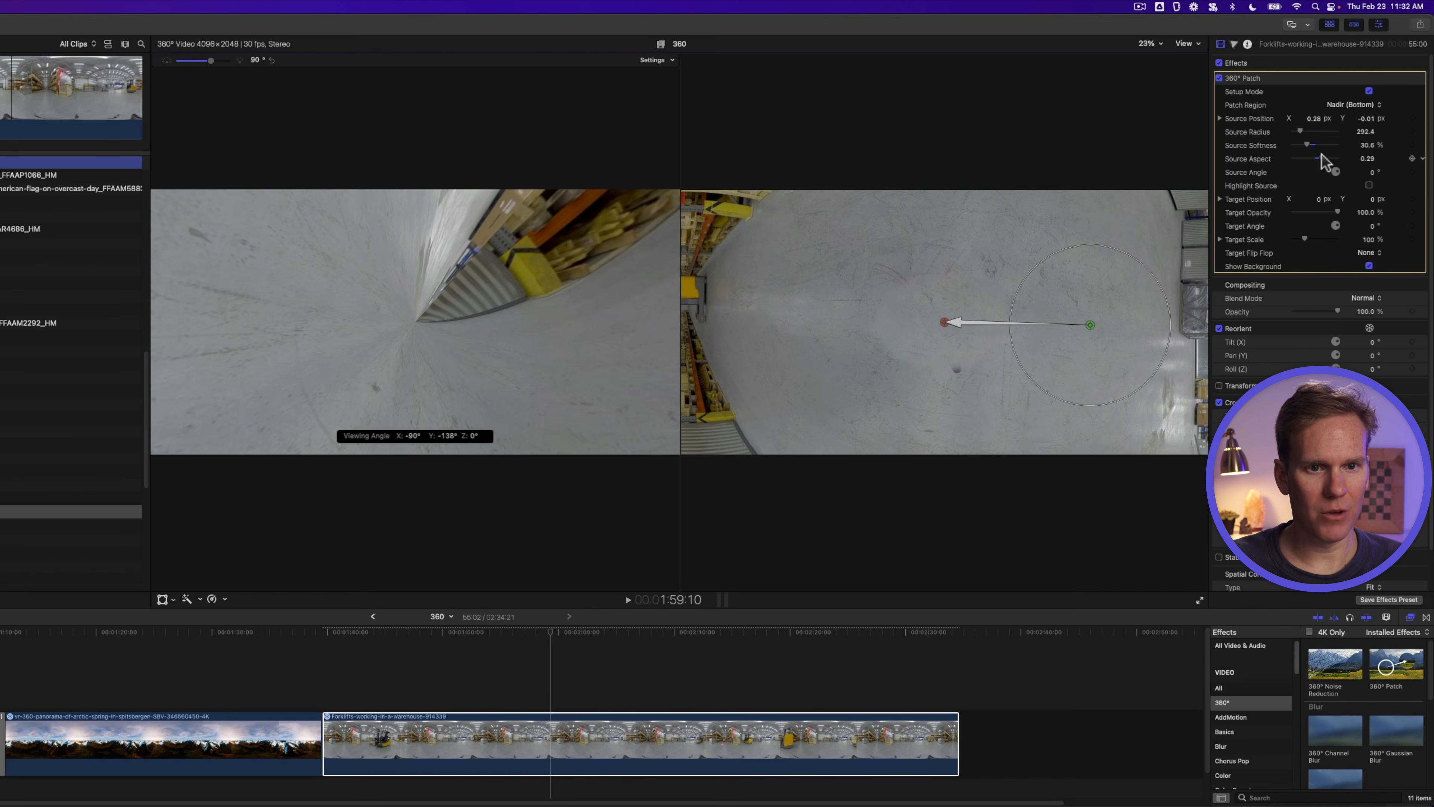
{"action": "left_click_drag", "start_coordinate": [1325, 157], "coordinate": [1330, 156]}
{"action": "key", "text": "super+z"}
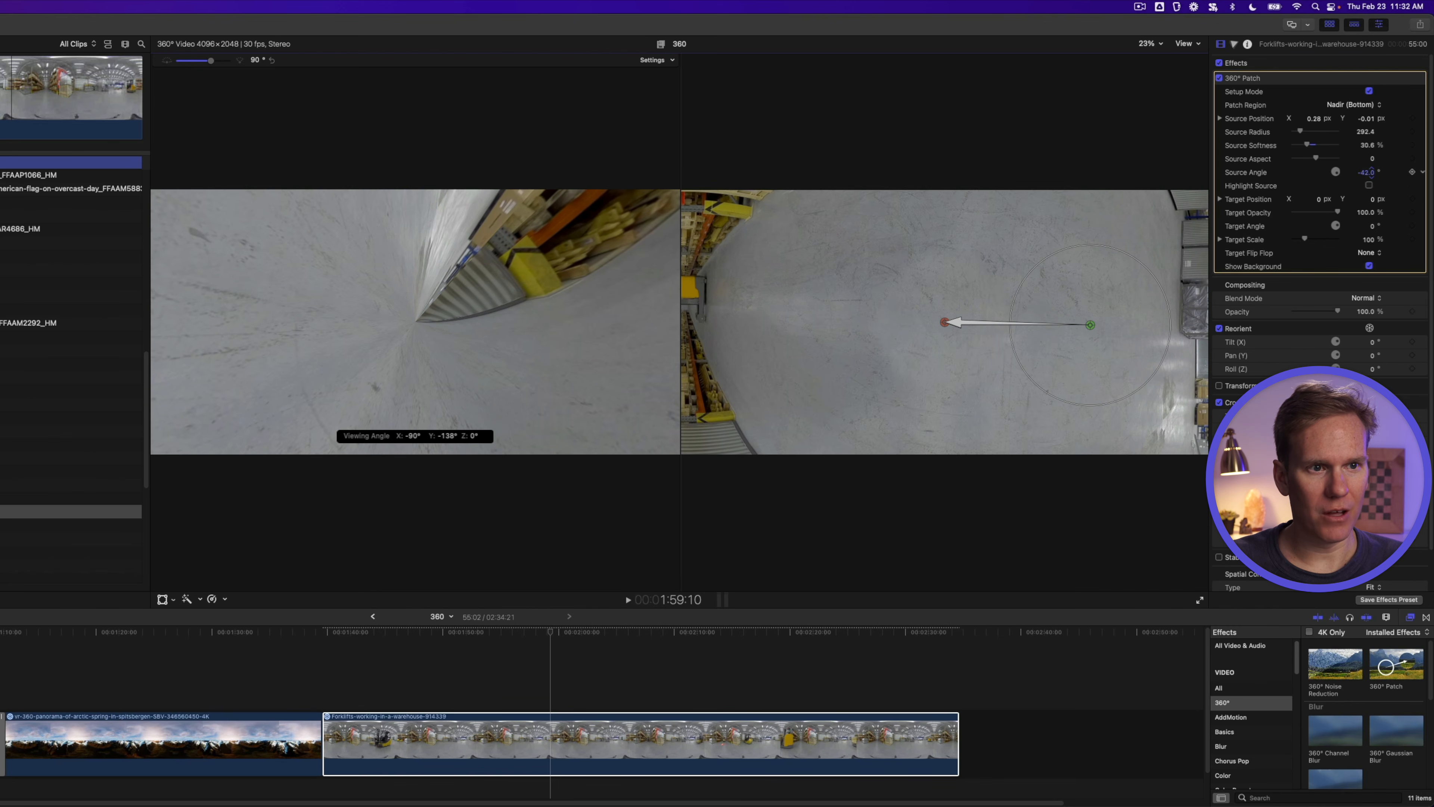
Step: Set the patch's Source Angle to about 68° and switch Highlight Source on and off again to check the sampled area
{"action": "left_click_drag", "start_coordinate": [1372, 172], "coordinate": [1371, 191]}
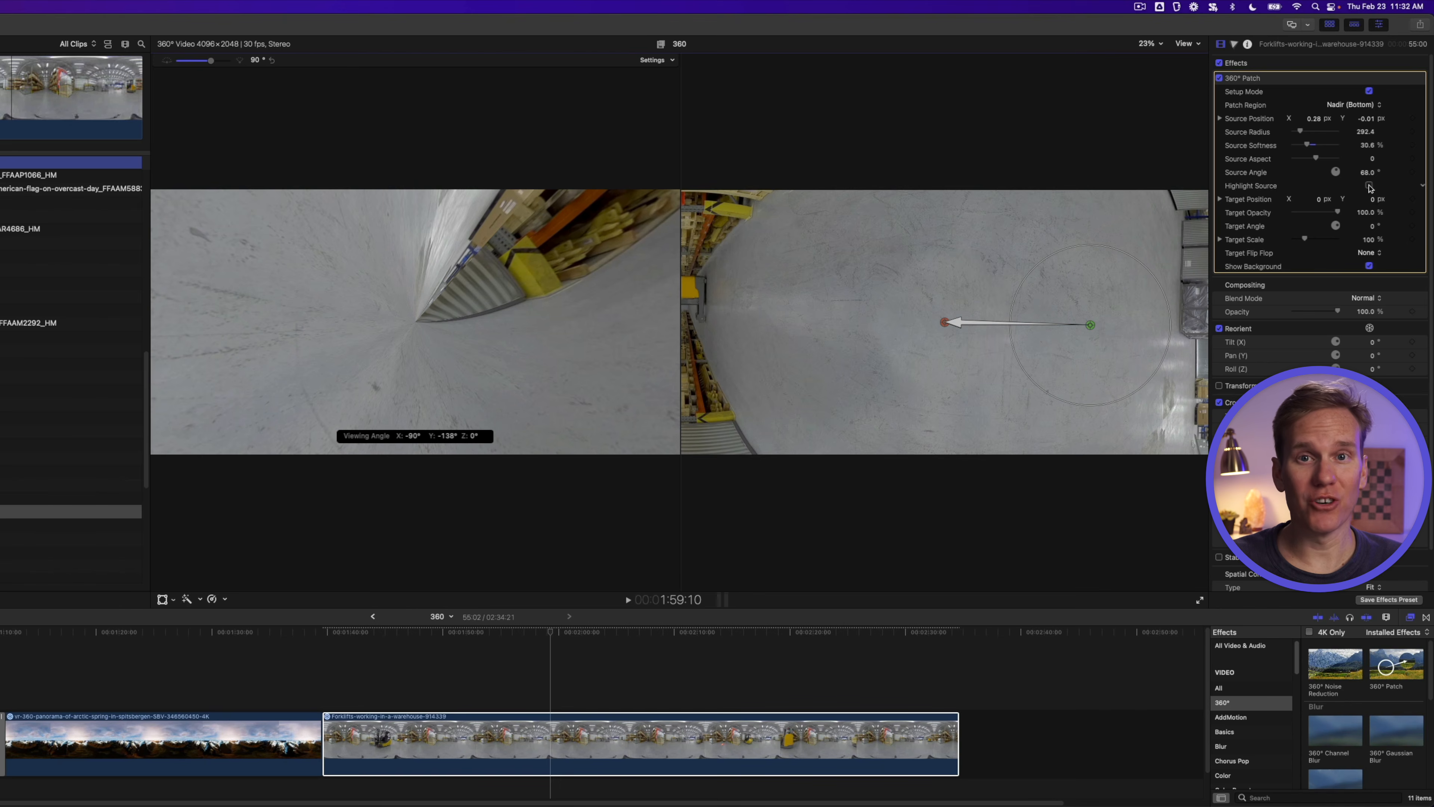
{"action": "left_click", "coordinate": [1370, 186]}
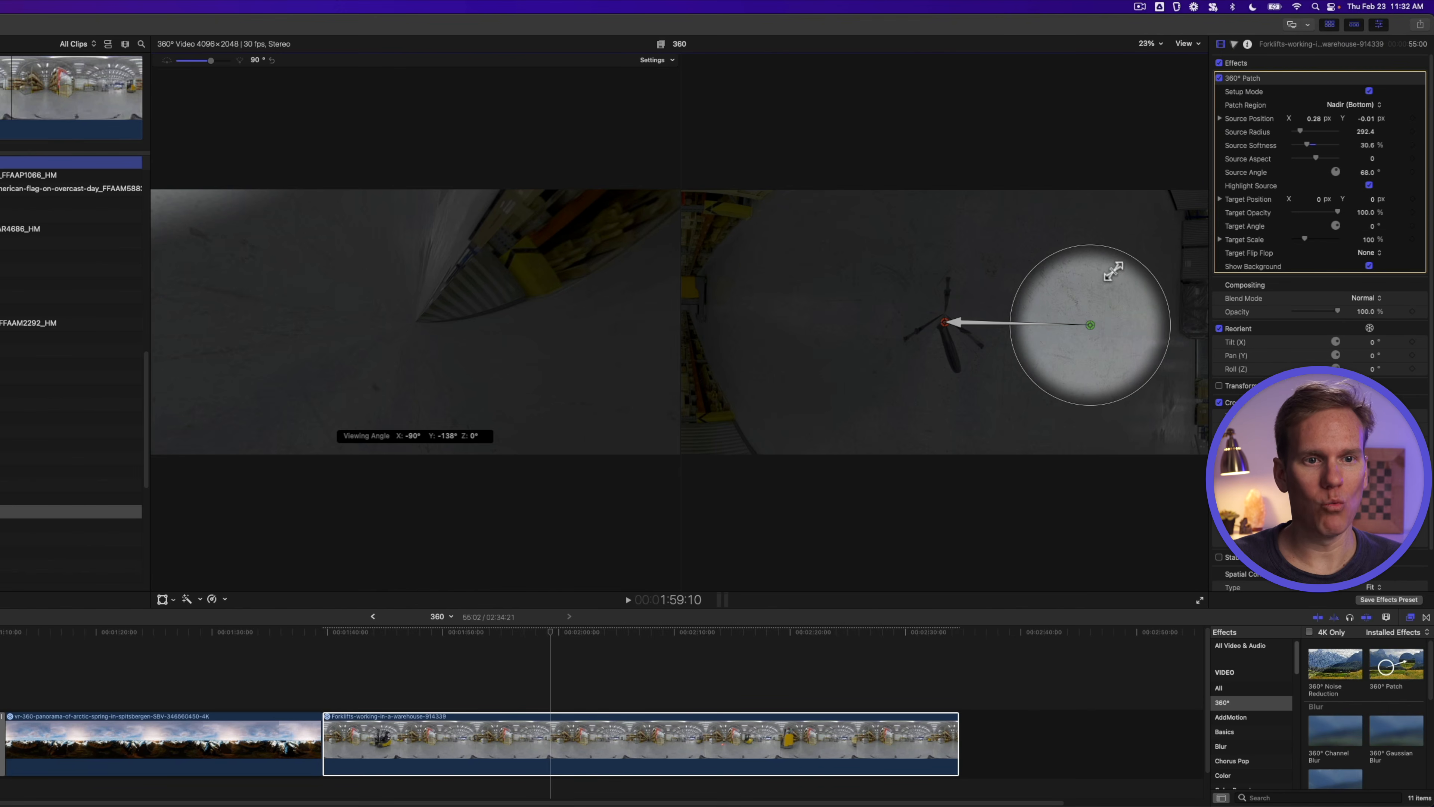
{"action": "left_click", "coordinate": [1369, 186]}
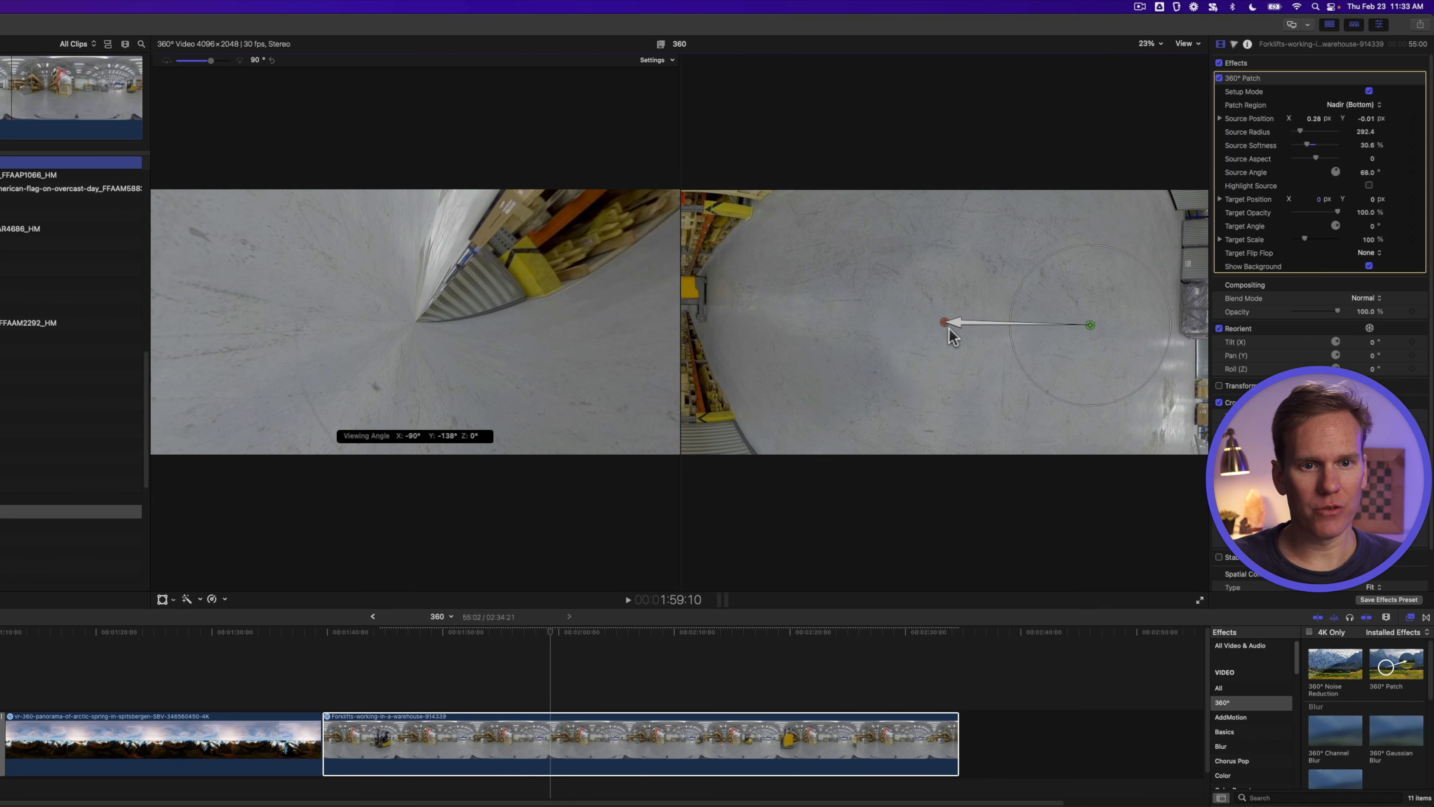
Step: Move the patch target to about X 0.02, Y −0.01 and set its Target Scale to about 104%
{"action": "mouse_move", "coordinate": [946, 321]}
{"action": "left_mouse_down"}
{"action": "mouse_move", "coordinate": [947, 302]}
{"action": "mouse_move", "coordinate": [954, 326]}
{"action": "left_mouse_up"}
{"action": "left_click_drag", "start_coordinate": [1314, 199], "coordinate": [1315, 199]}
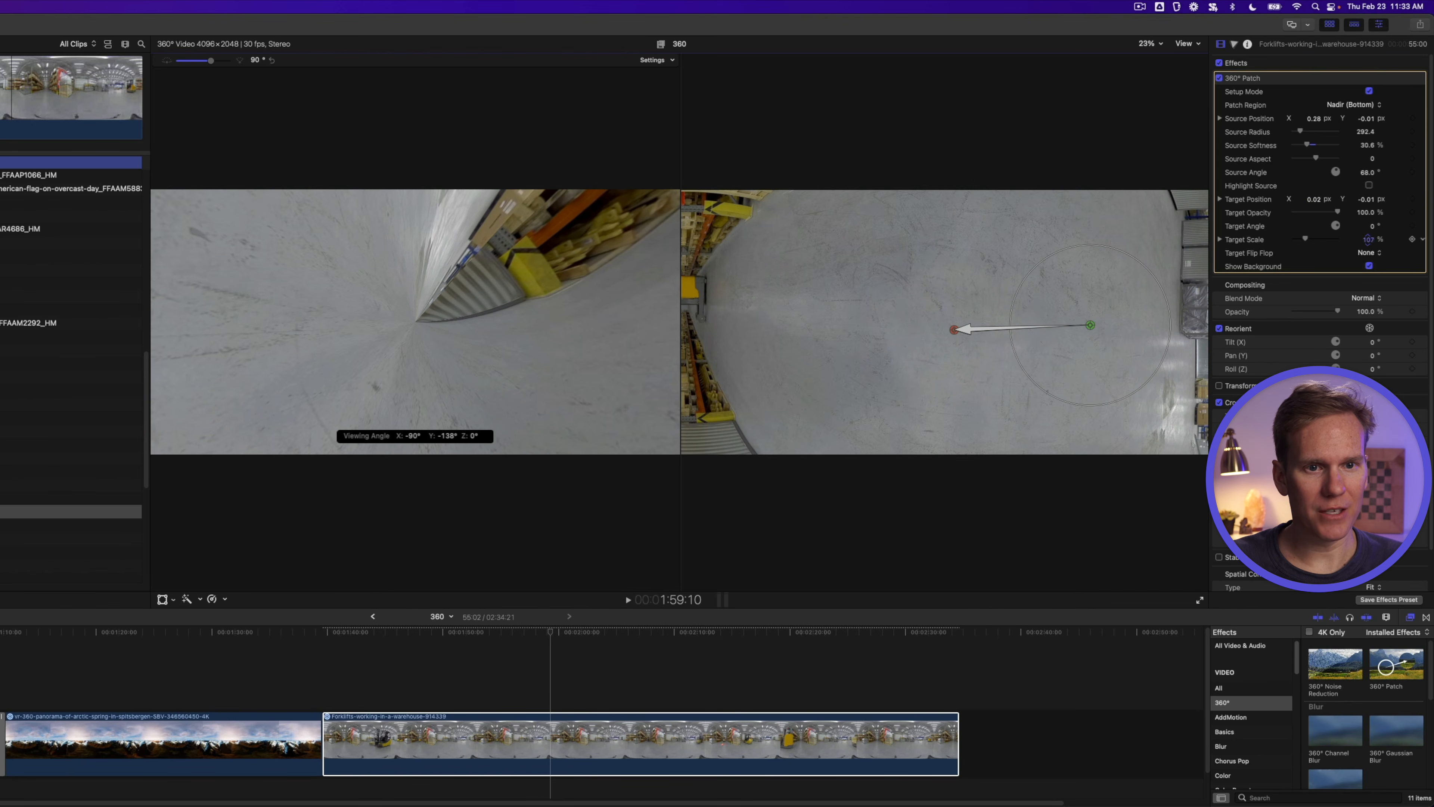
{"action": "left_click_drag", "start_coordinate": [1369, 239], "coordinate": [1369, 241]}
Step: Set the patch's Target Flip Flop to Horizontal, then turn off Setup Mode and look around the patched floor in the 360° view
{"action": "left_click", "coordinate": [1369, 252]}
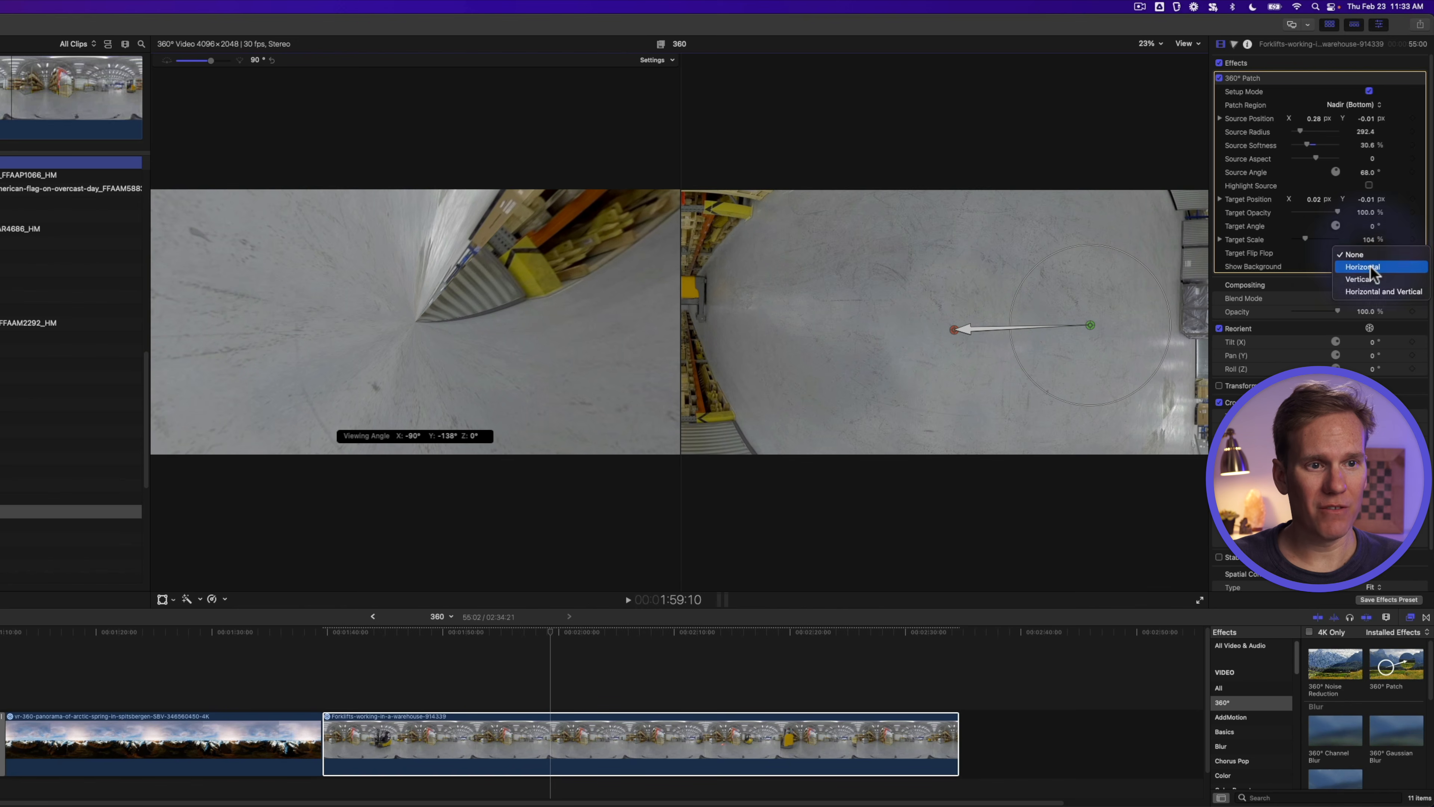
{"action": "left_click", "coordinate": [1373, 268]}
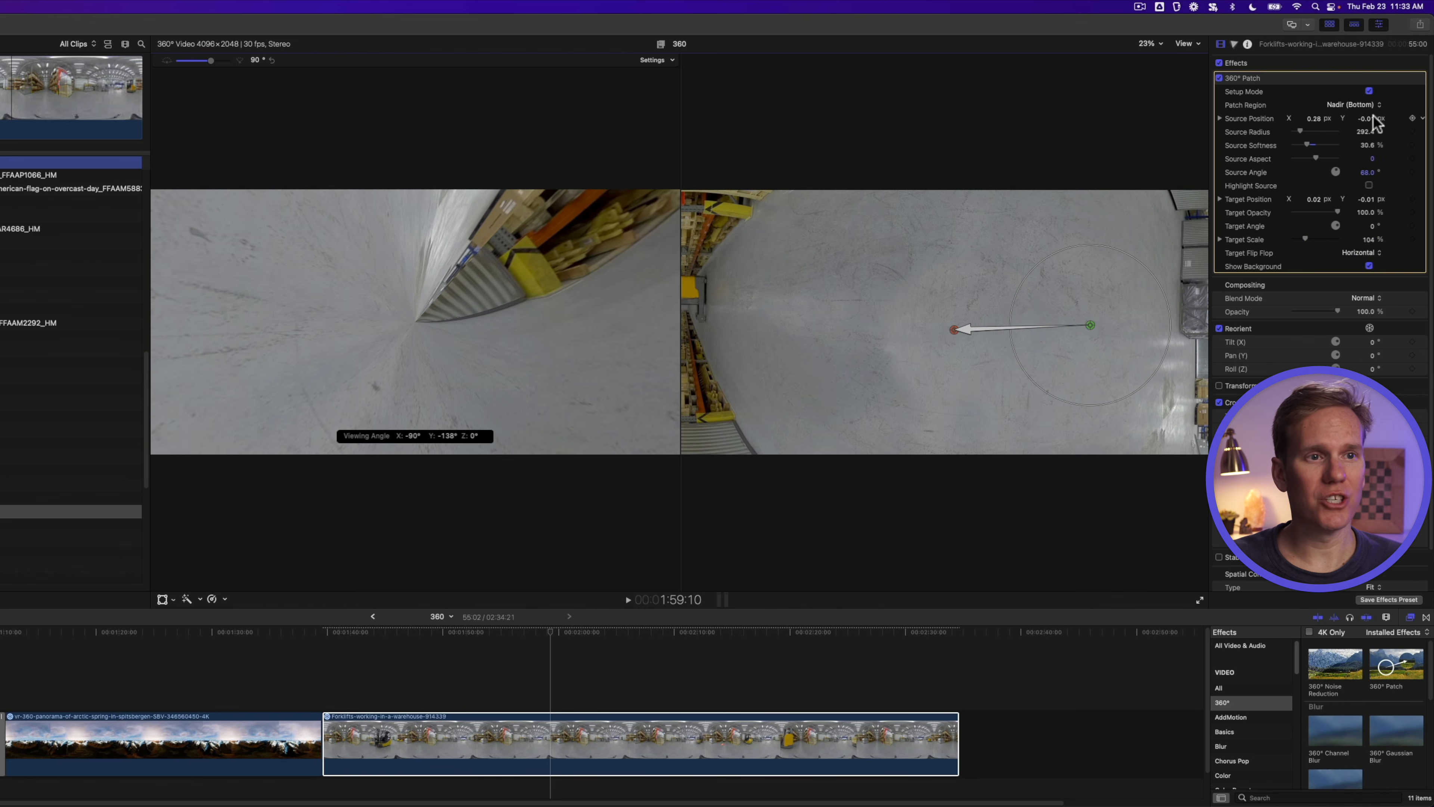
{"action": "left_click", "coordinate": [1370, 91]}
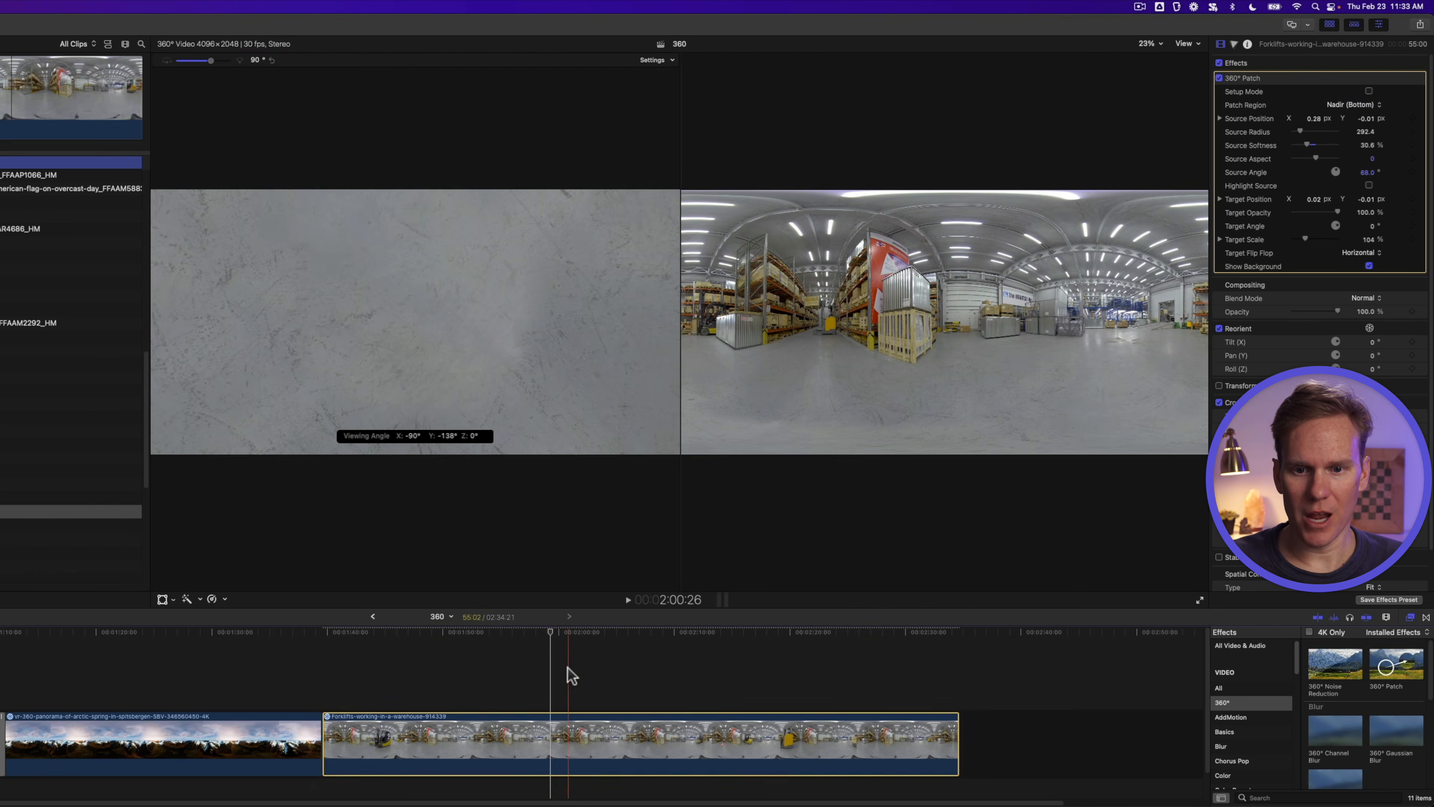
{"action": "left_click_drag", "start_coordinate": [508, 430], "coordinate": [375, 373]}
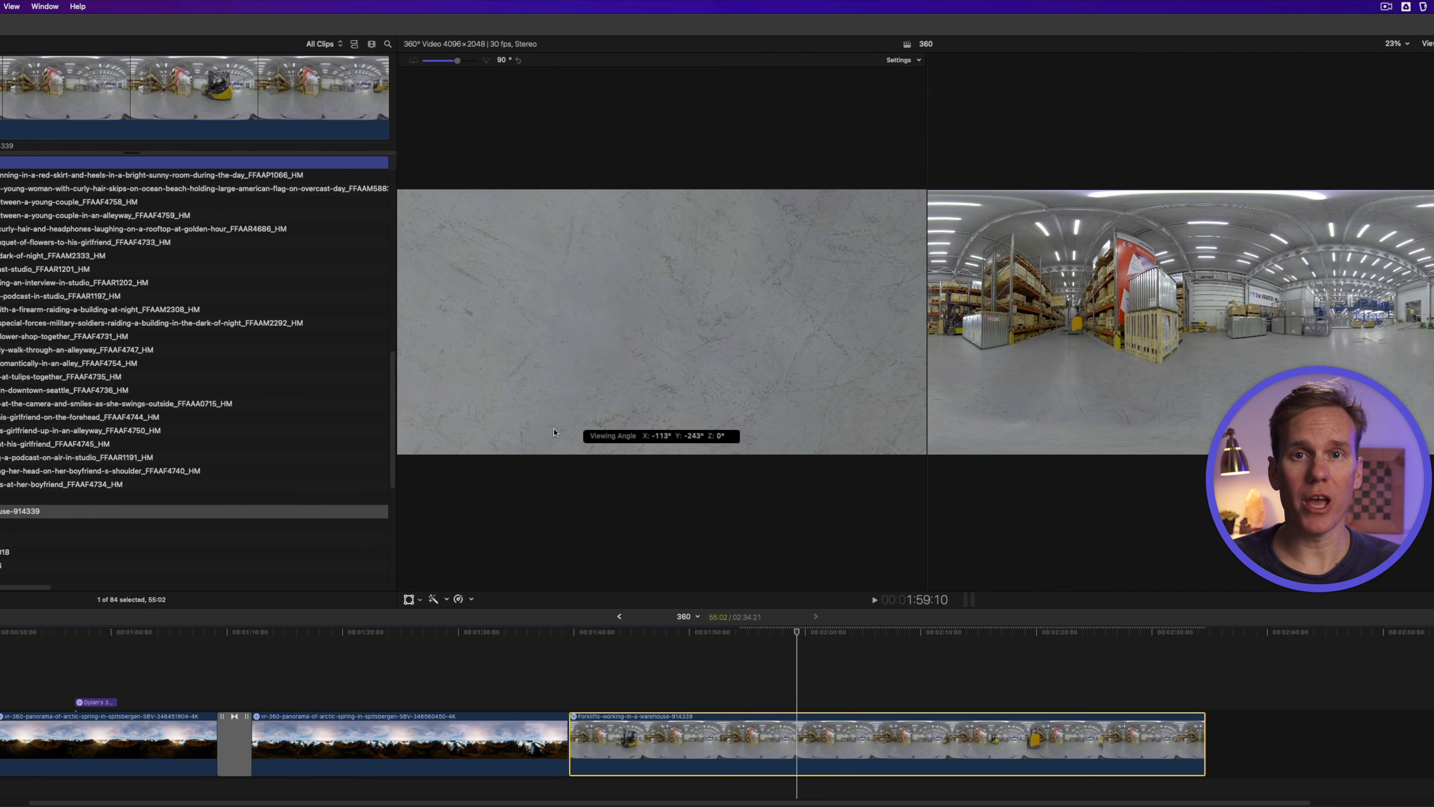
Step: Create a new project named Tiny Planet in the Tutorials event with the 1080p HD video format
{"action": "key", "text": "super+n"}
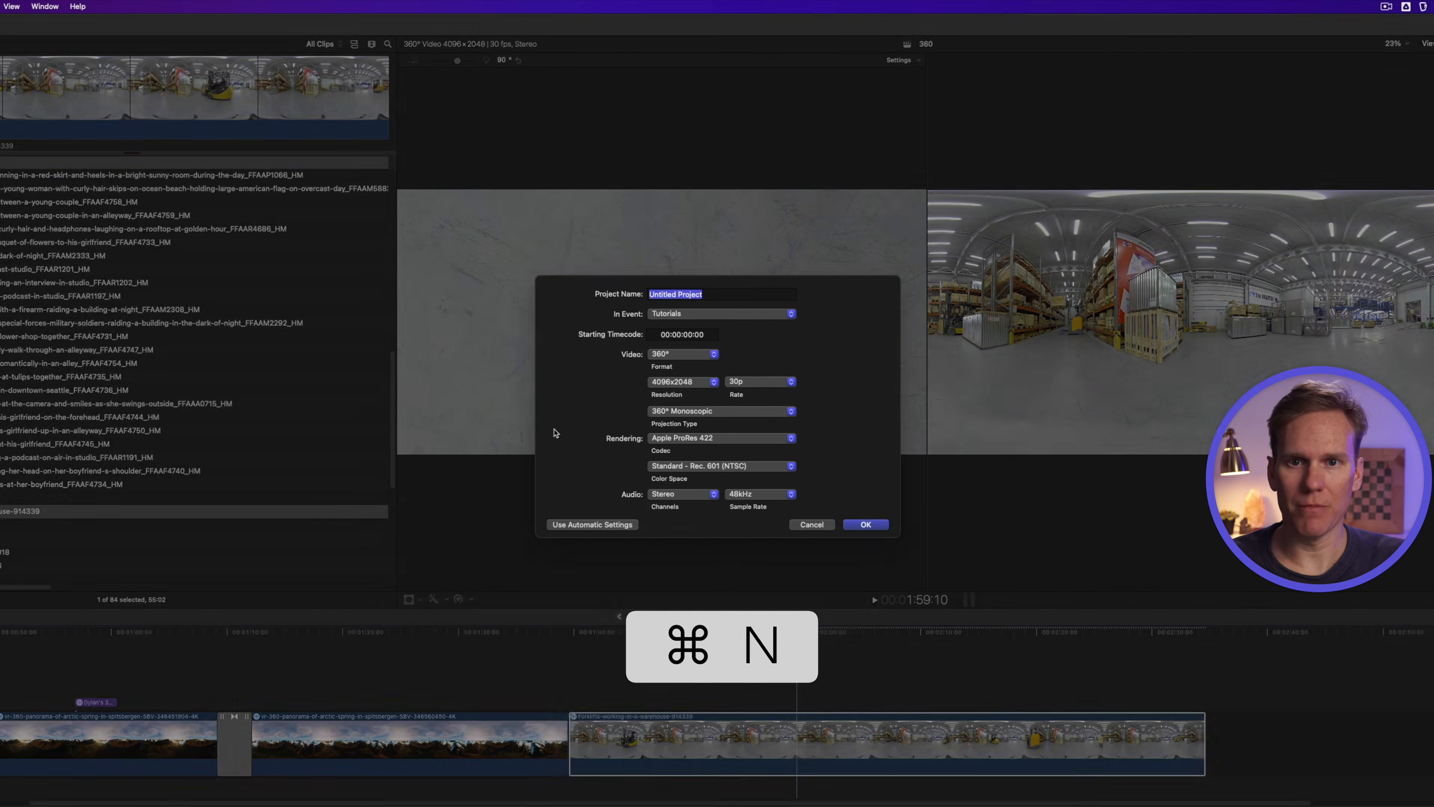
{"action": "left_click", "coordinate": [702, 298]}
{"action": "left_click", "coordinate": [683, 359]}
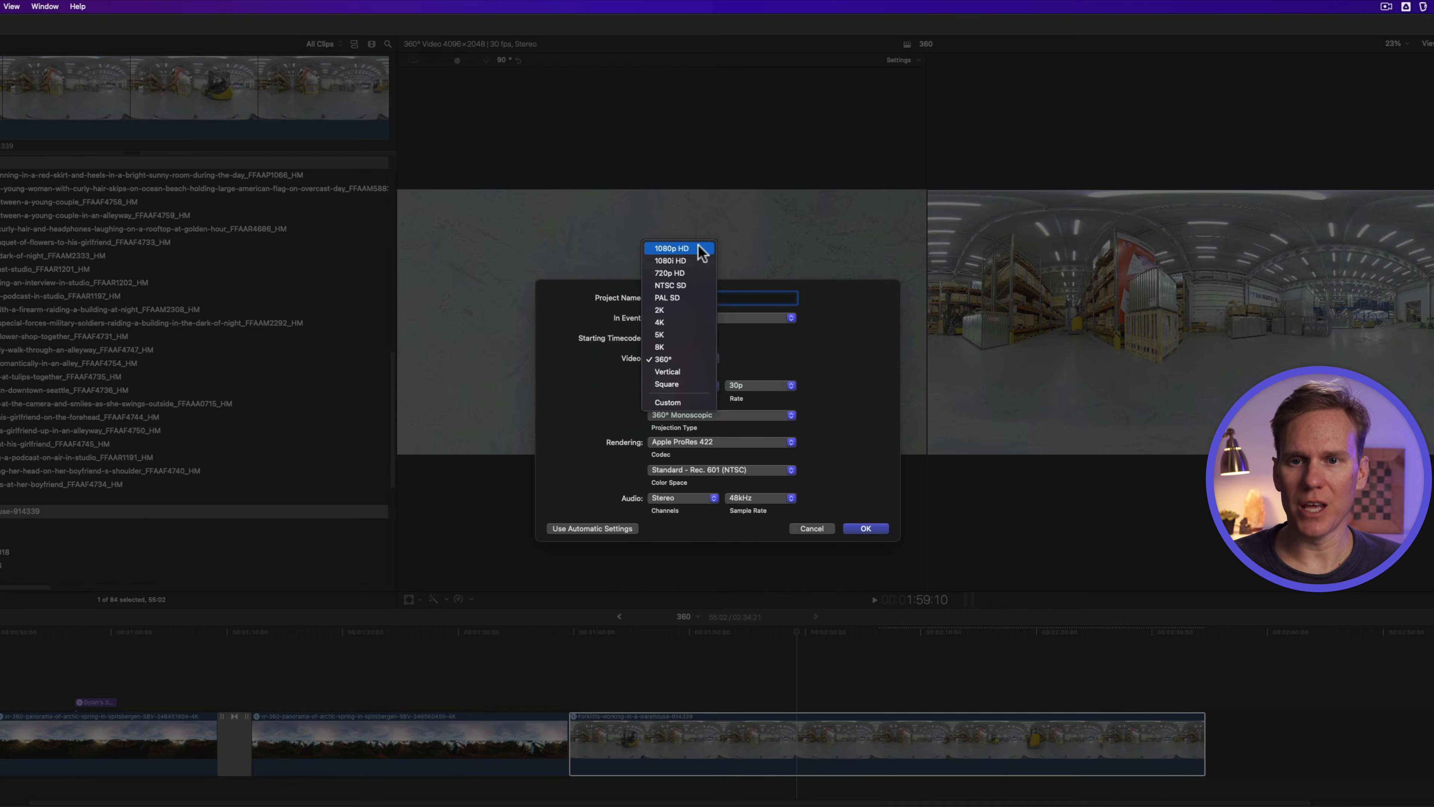
{"action": "left_click", "coordinate": [672, 248]}
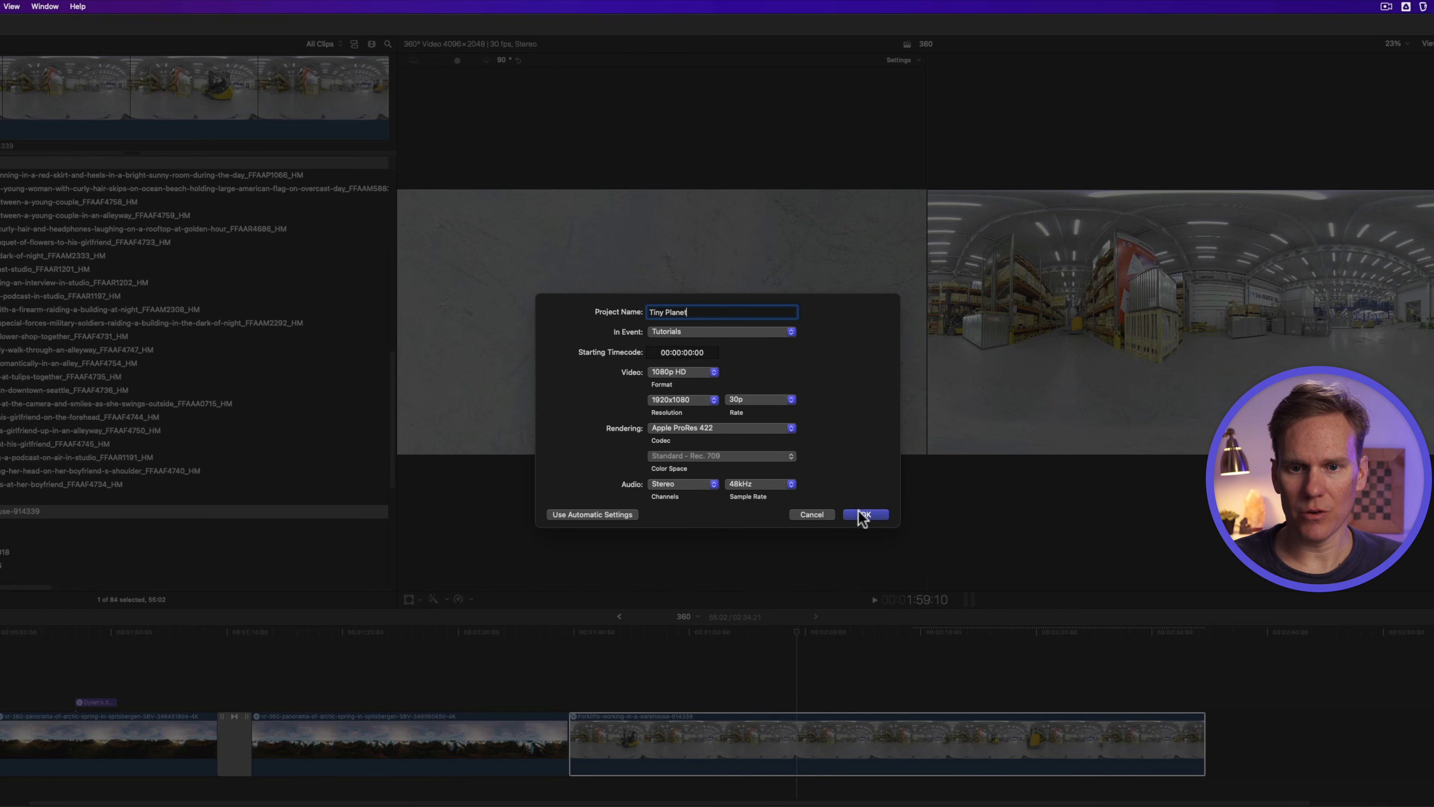
{"action": "left_click", "coordinate": [863, 514]}
Step: Append the City-landscape-at-sunset-360-vr-1347283 clip to the Tiny Planet timeline and hide the 360° viewer
{"action": "left_click", "coordinate": [66, 406]}
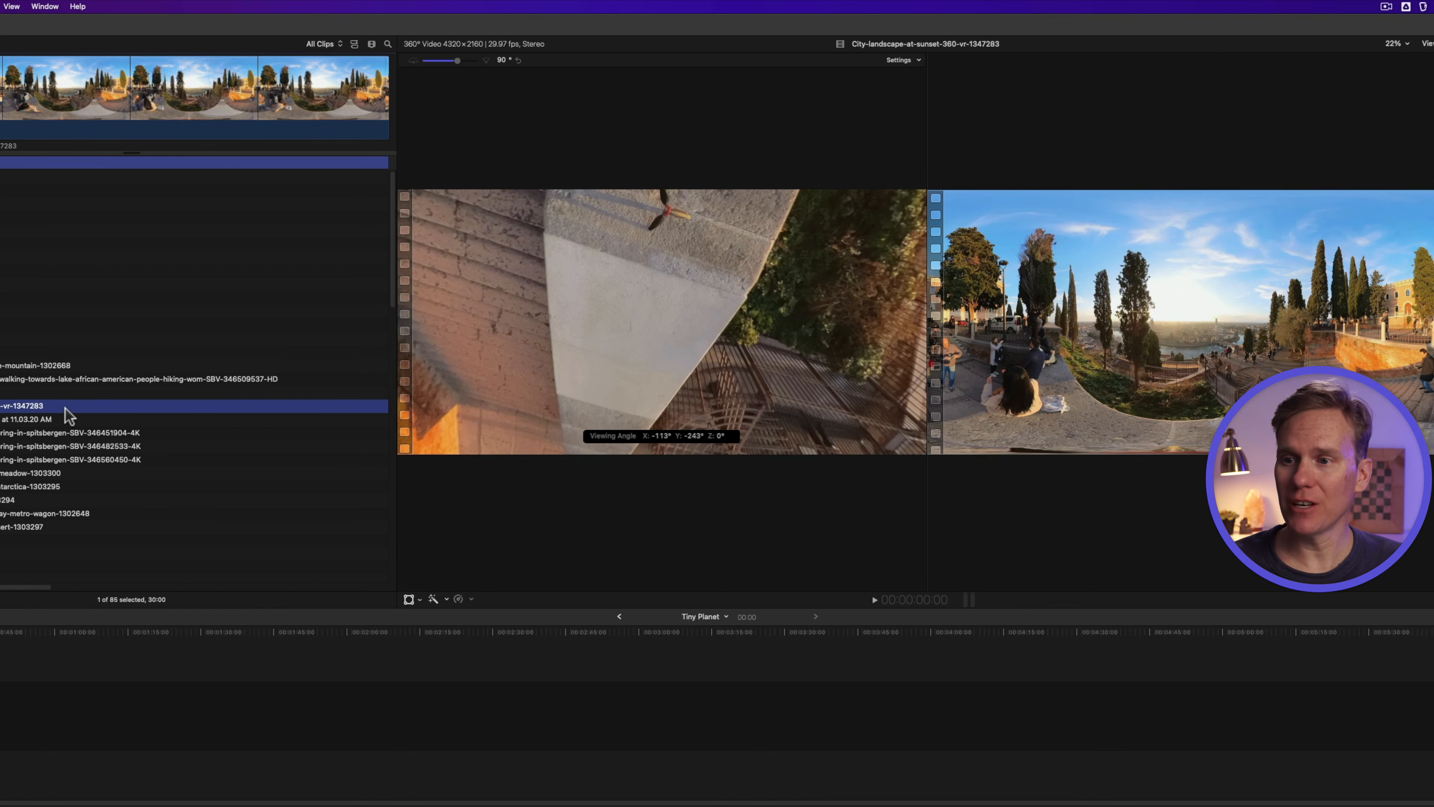
{"action": "key", "text": "e"}
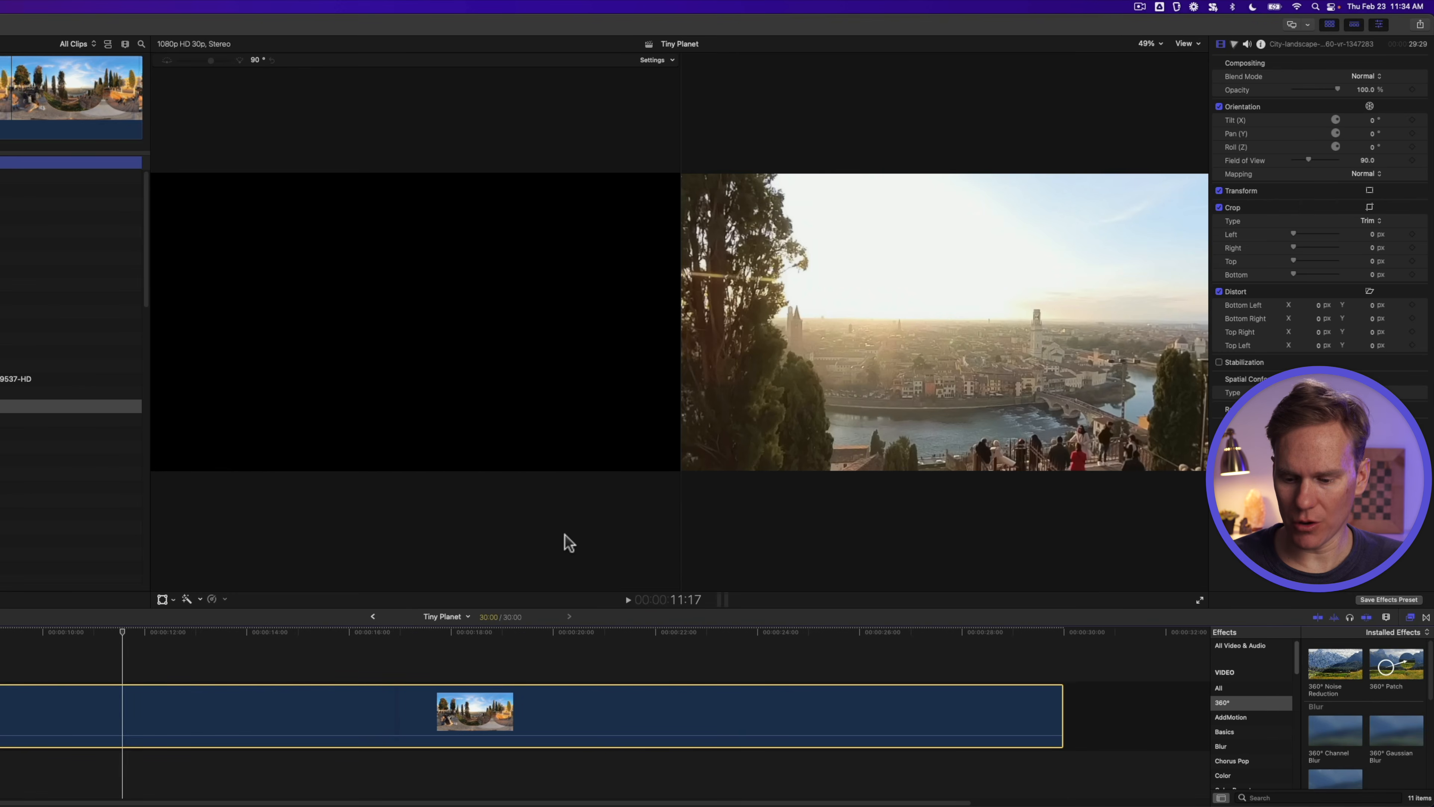
{"action": "key", "text": "alt+super+7"}
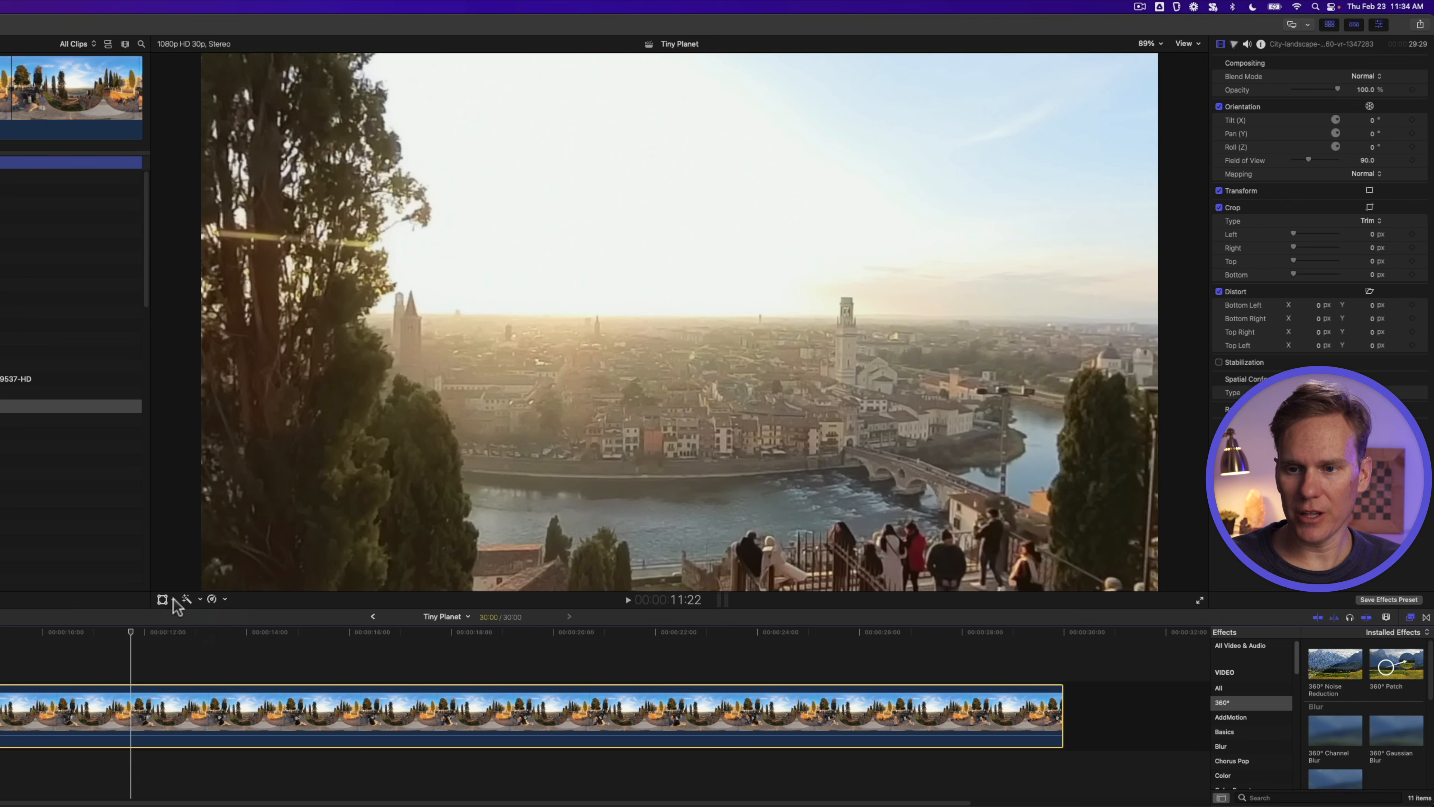
Step: Reorient the city clip freehand with the Orientation tool to about −7° tilt and −19° pan
{"action": "left_click", "coordinate": [171, 599]}
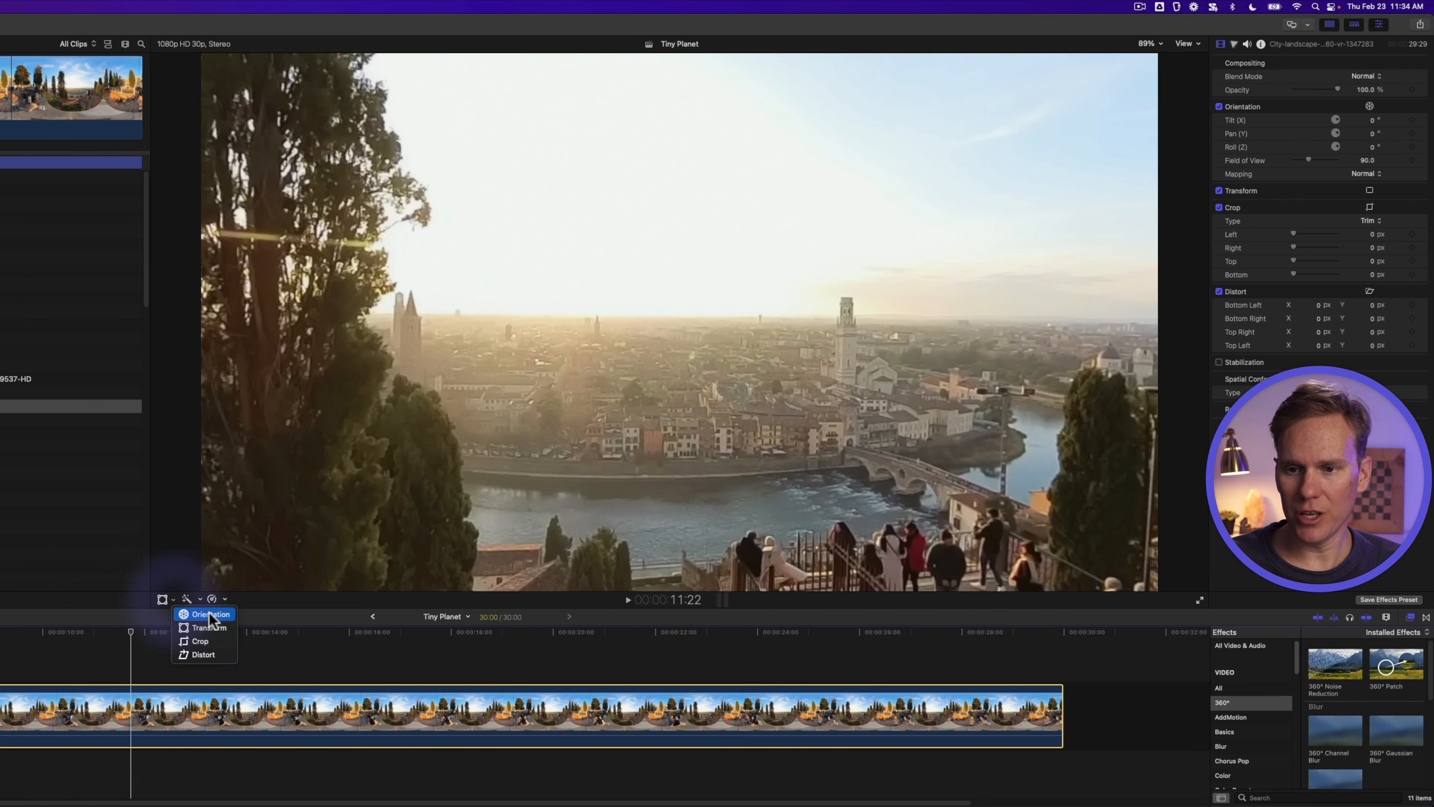
{"action": "left_click", "coordinate": [210, 614]}
{"action": "left_click_drag", "start_coordinate": [731, 319], "coordinate": [690, 400]}
{"action": "left_click", "coordinate": [474, 709]}
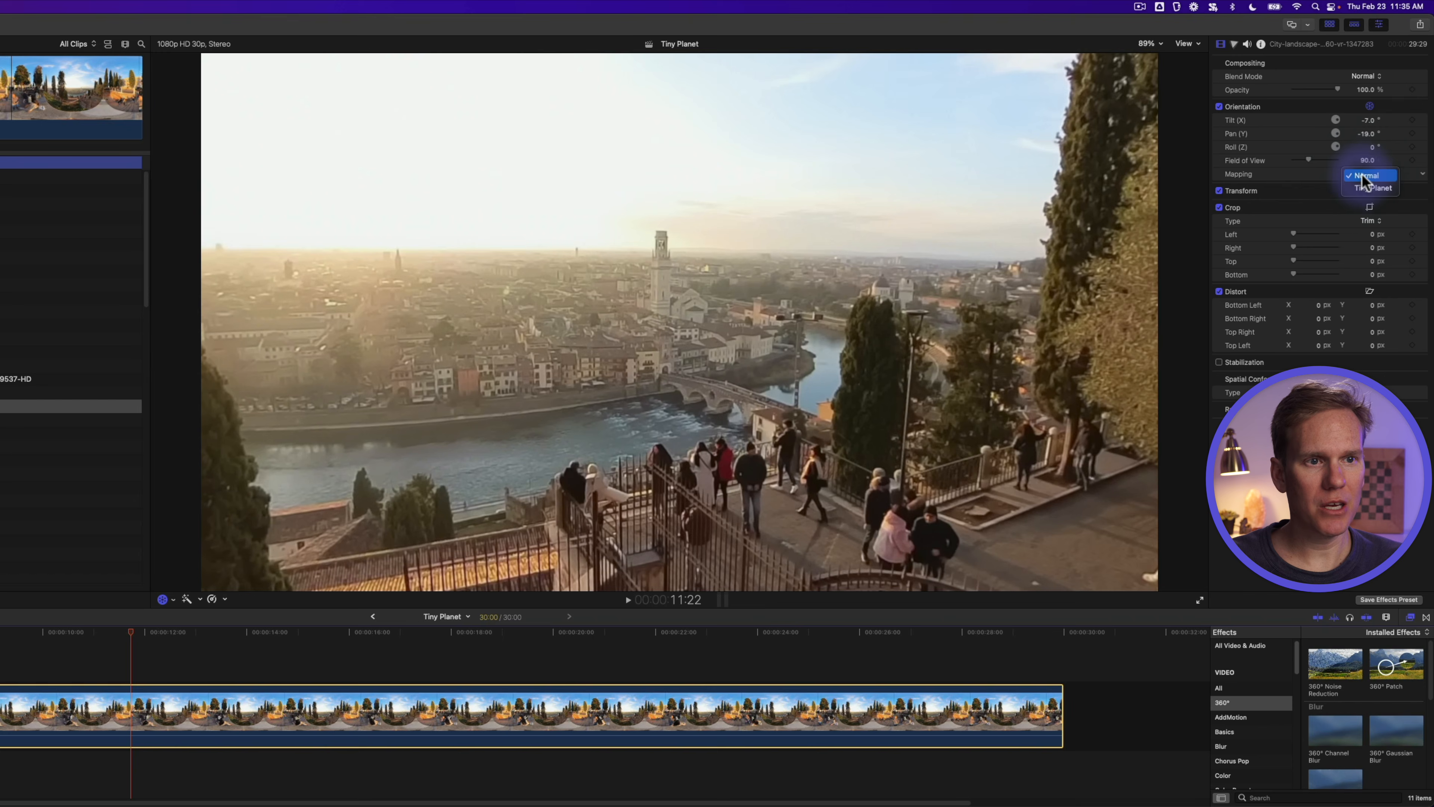
Step: Set the city clip's Orientation Mapping to Tiny Planet and play it back
{"action": "left_click", "coordinate": [1368, 184]}
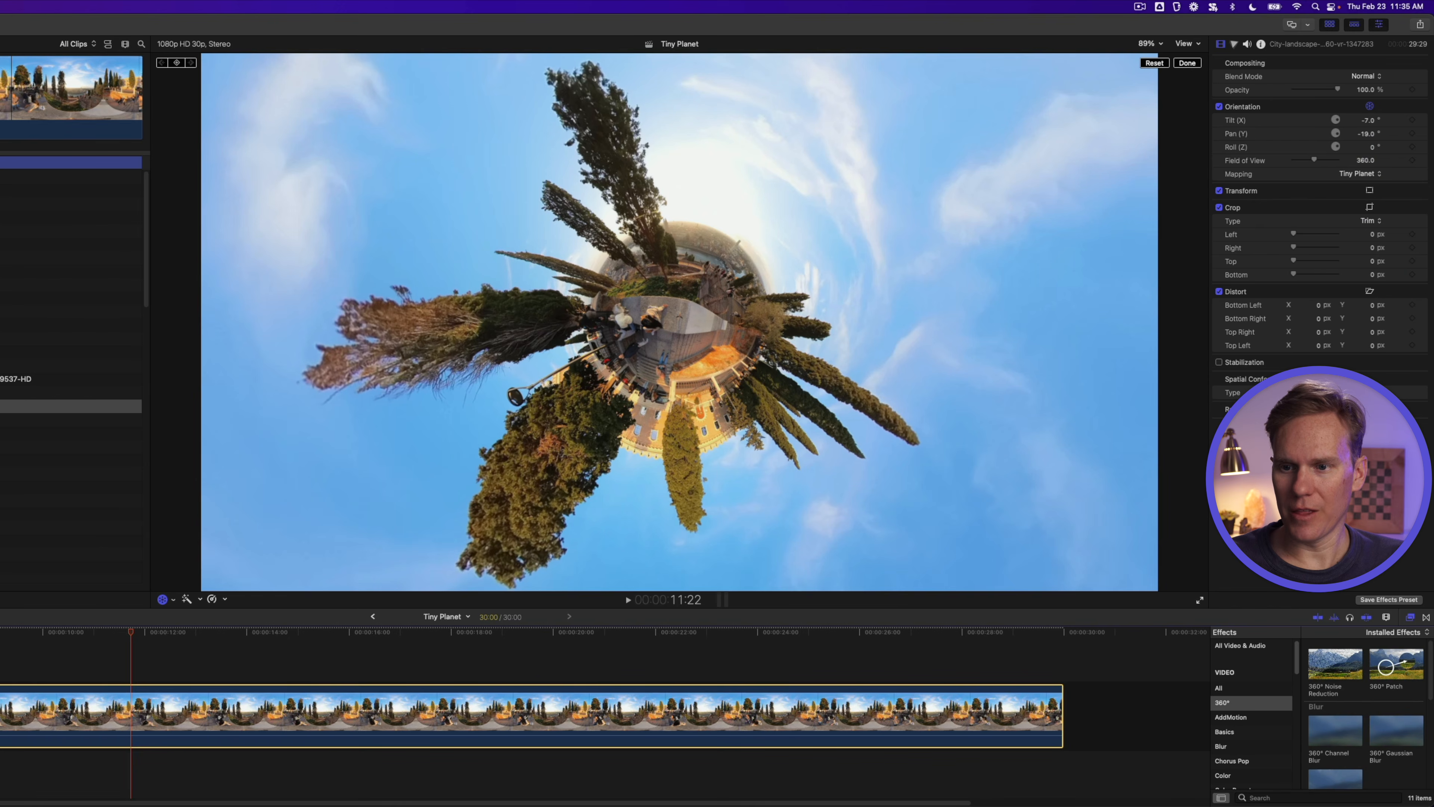
{"action": "key", "text": "space"}
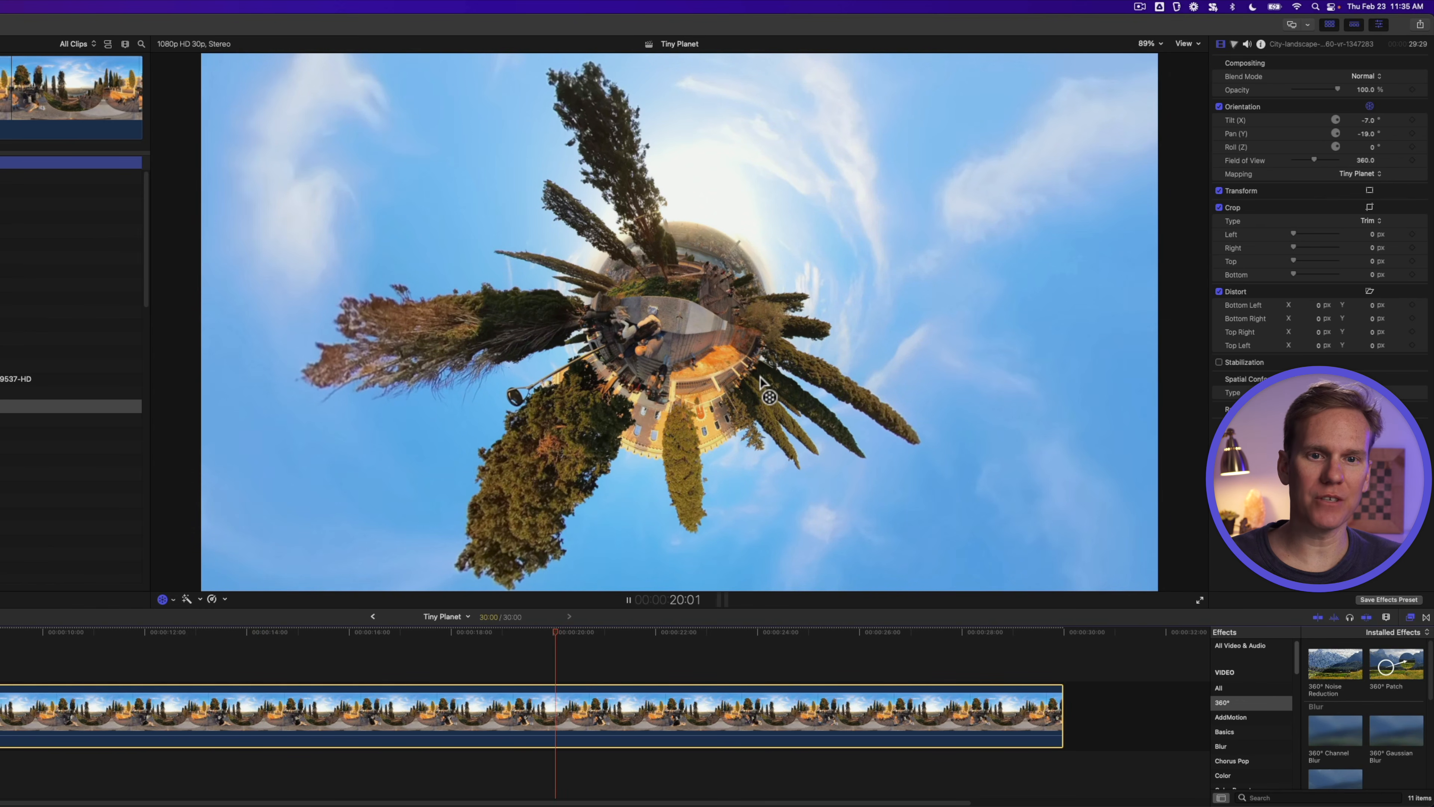
Step: Try a freehand reorientation of the tiny planet and set its Tilt (X) to 180°
{"action": "left_click_drag", "start_coordinate": [809, 348], "coordinate": [672, 319]}
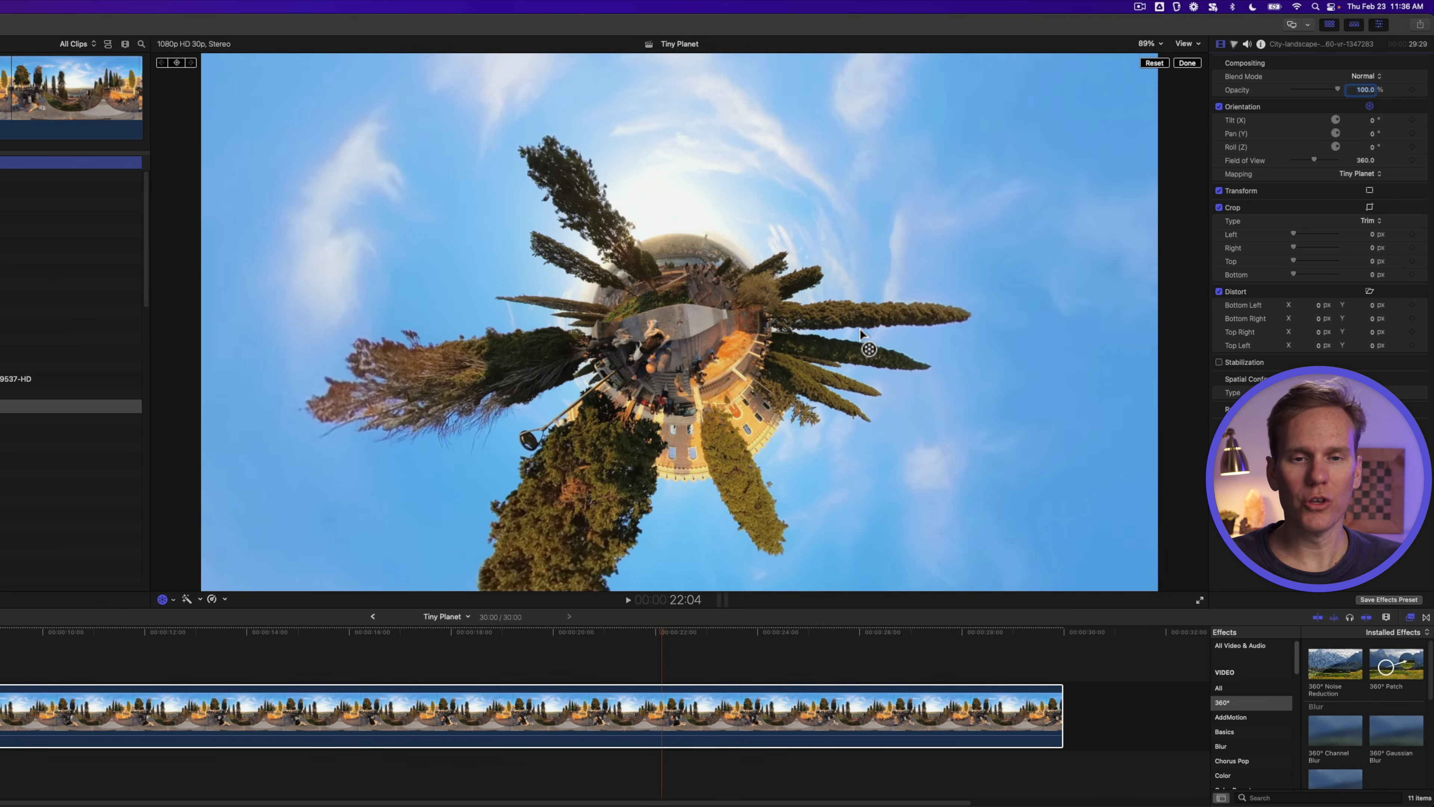
{"action": "left_click", "coordinate": [1372, 119]}
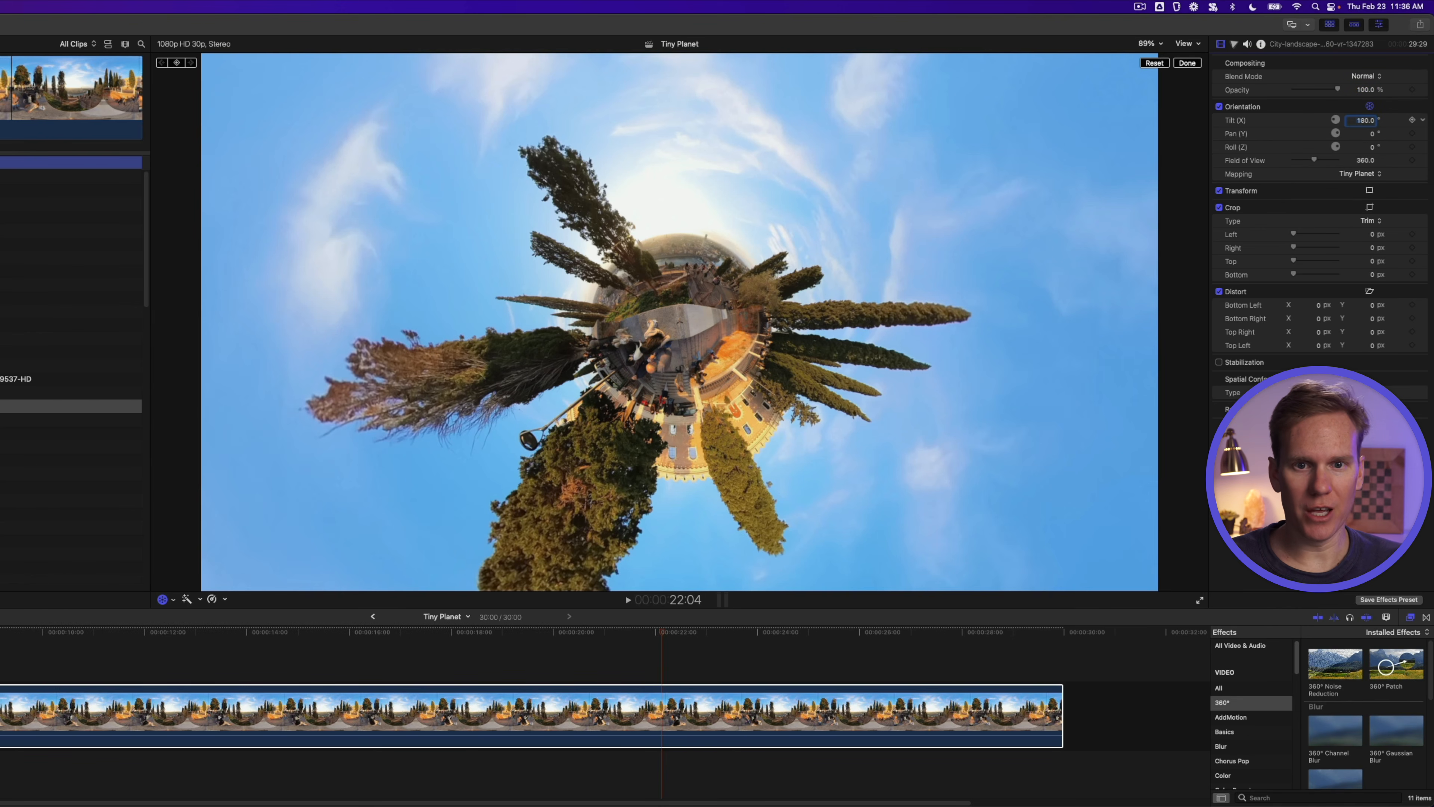
{"action": "key", "text": "Return"}
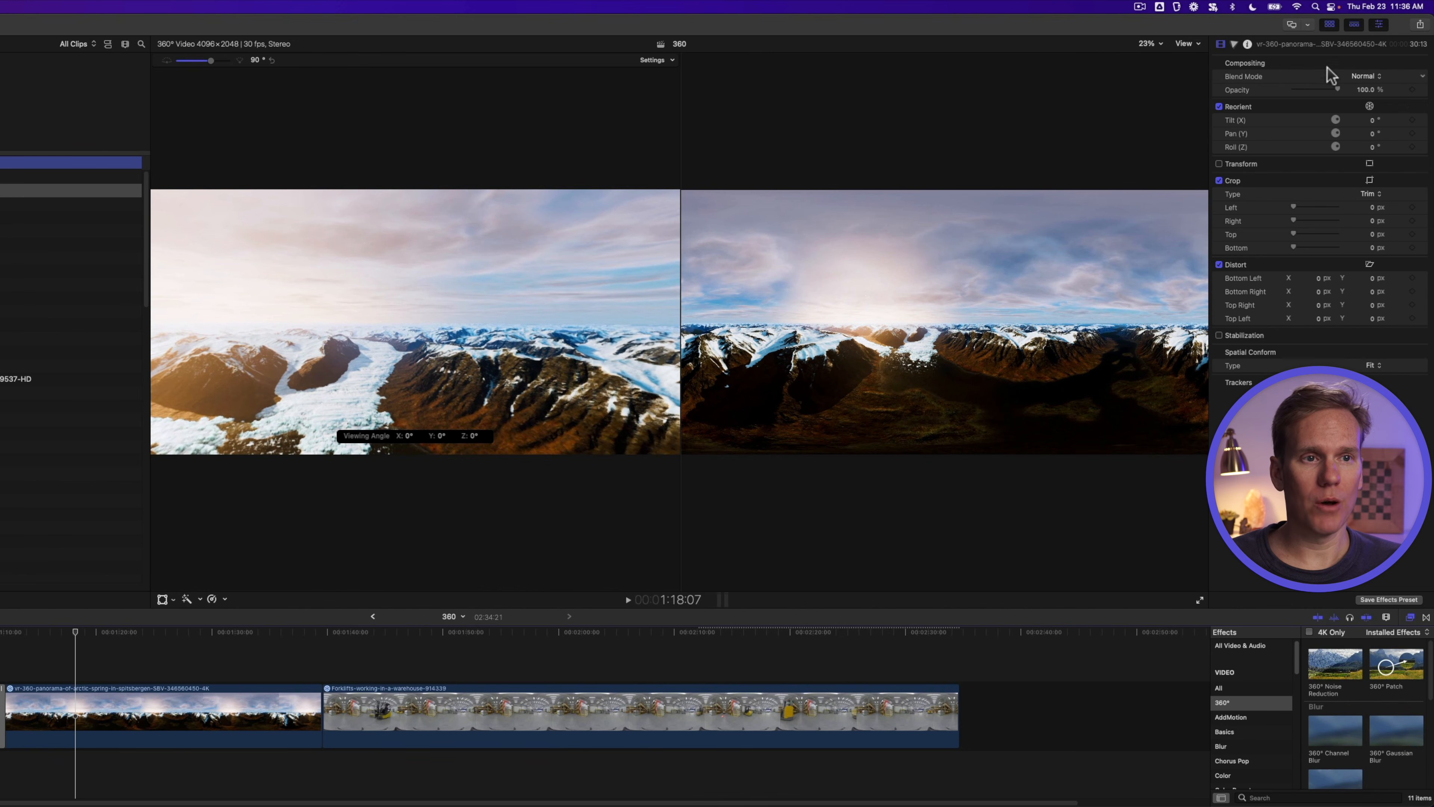
Step: Set up a file export of the 360 project with Format Video and Audio and Video Codec H.264, and proceed to saving
{"action": "left_click", "coordinate": [1408, 24]}
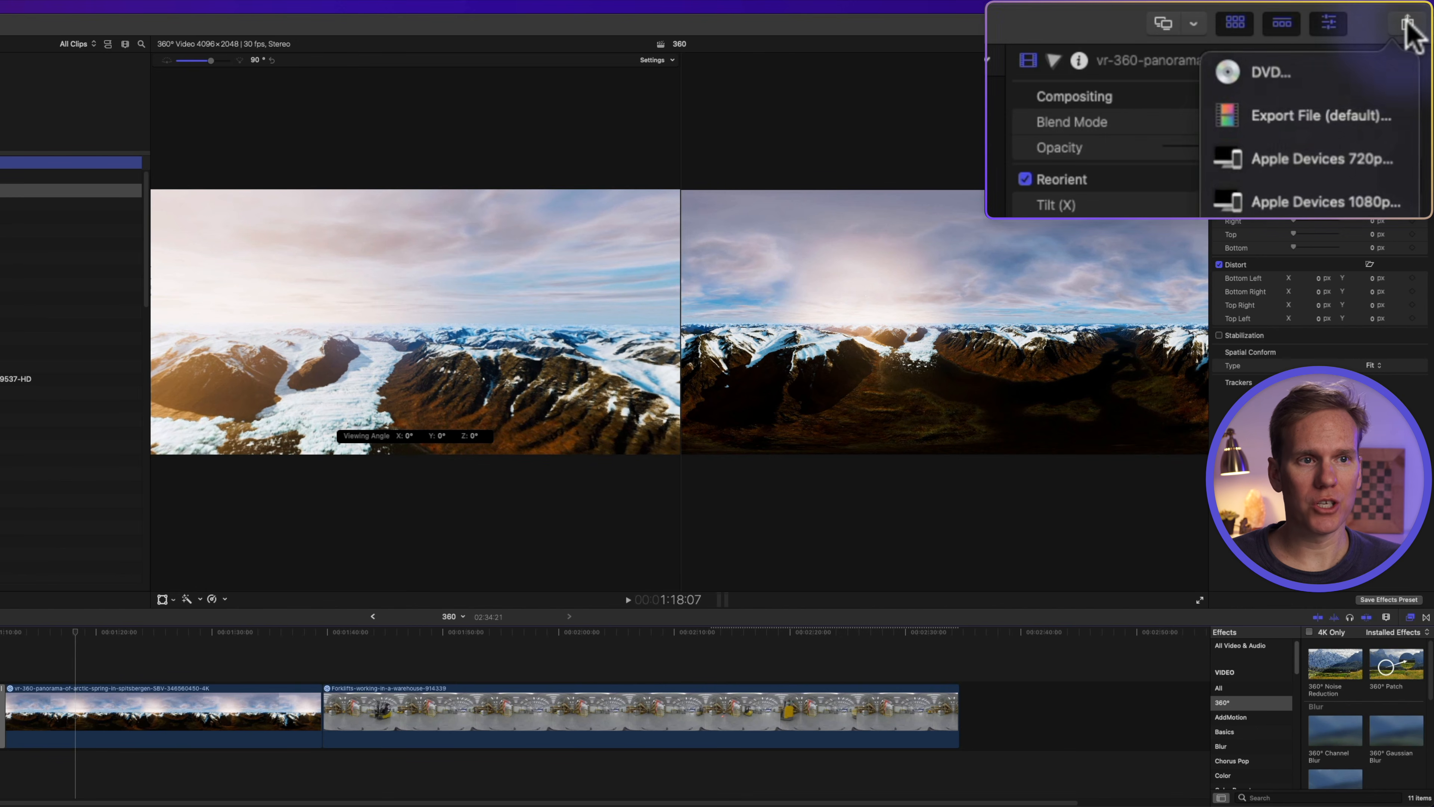
{"action": "left_click", "coordinate": [1349, 116]}
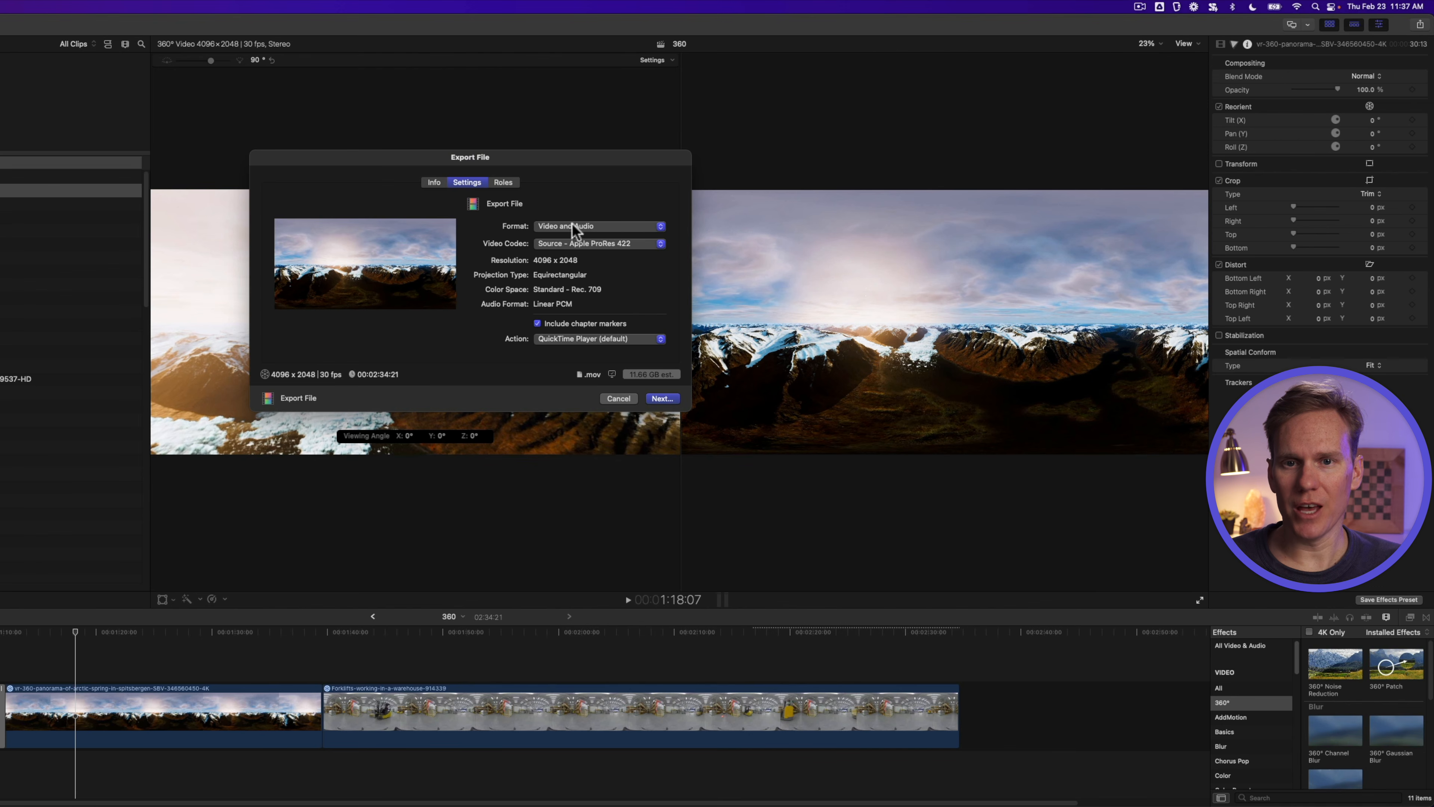
{"action": "left_click", "coordinate": [572, 225]}
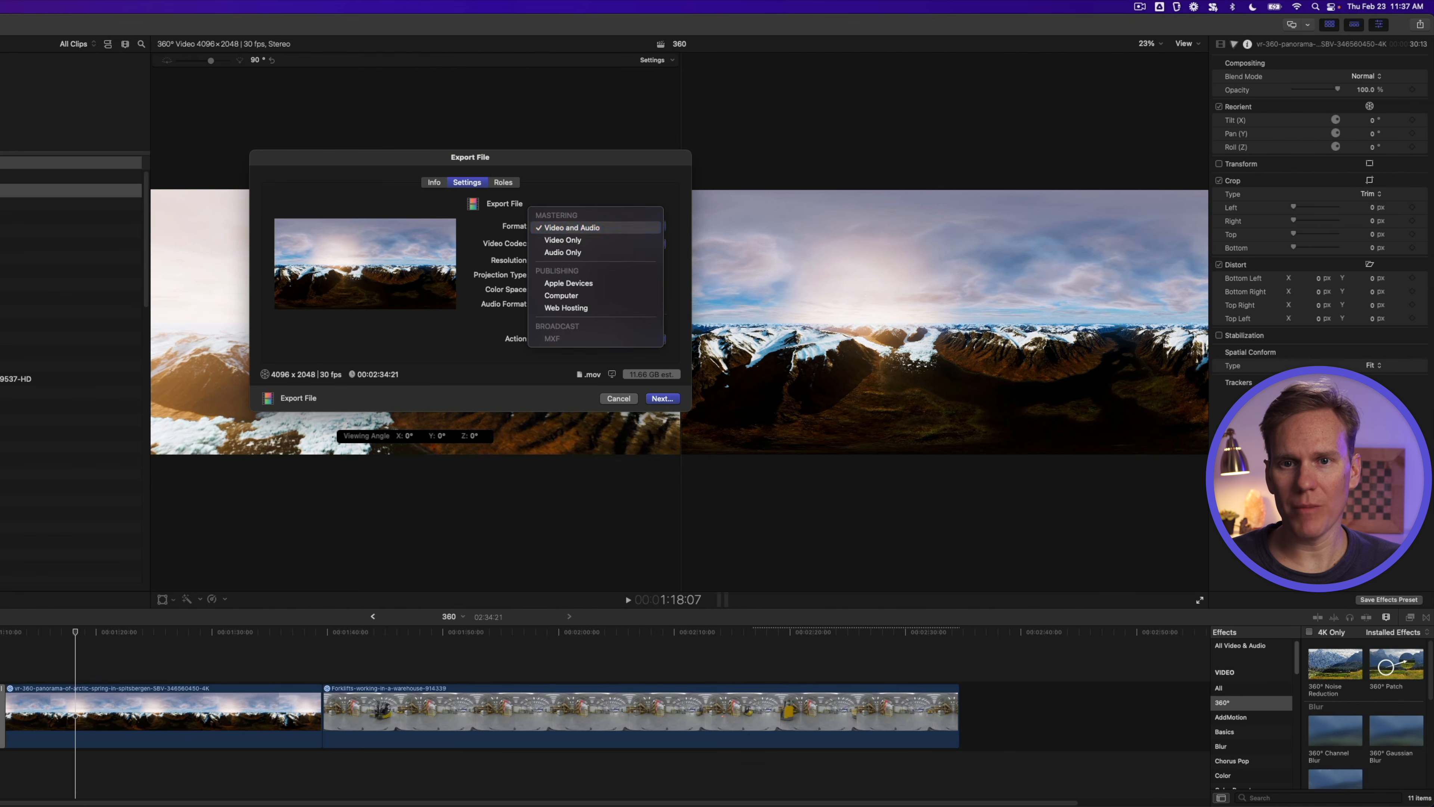
{"action": "left_click", "coordinate": [571, 226]}
{"action": "left_click", "coordinate": [575, 242]}
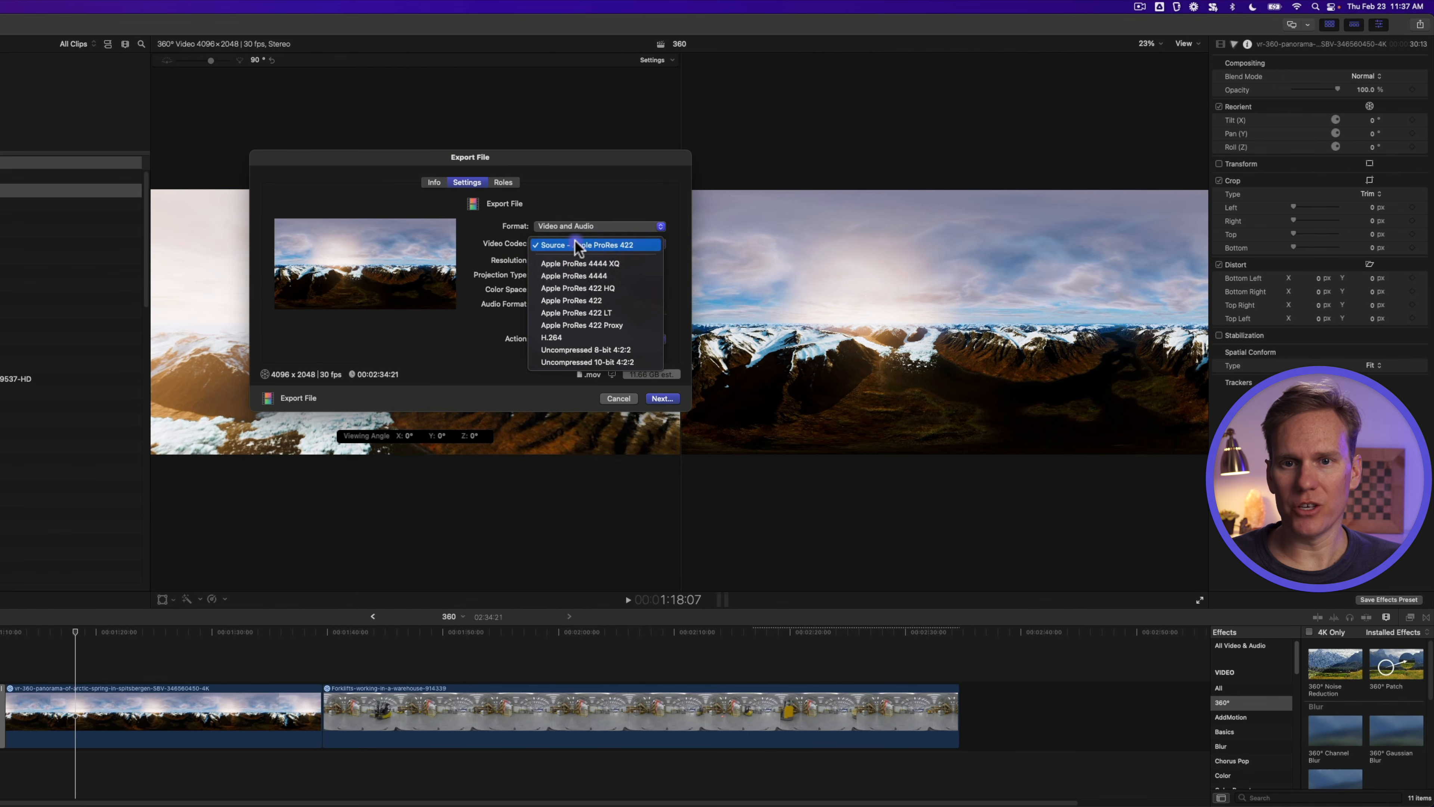
{"action": "left_click", "coordinate": [574, 337]}
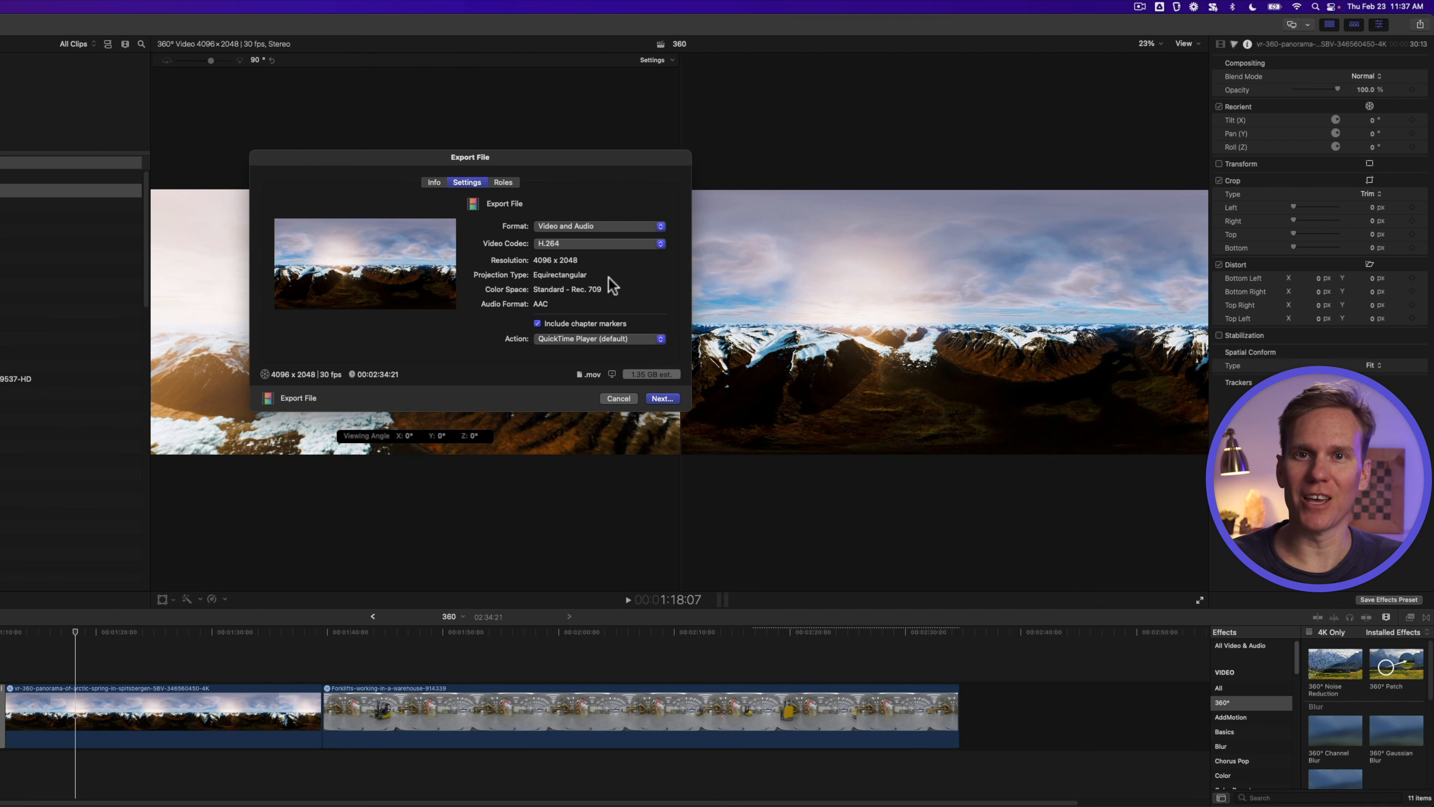
{"action": "left_click", "coordinate": [661, 399]}
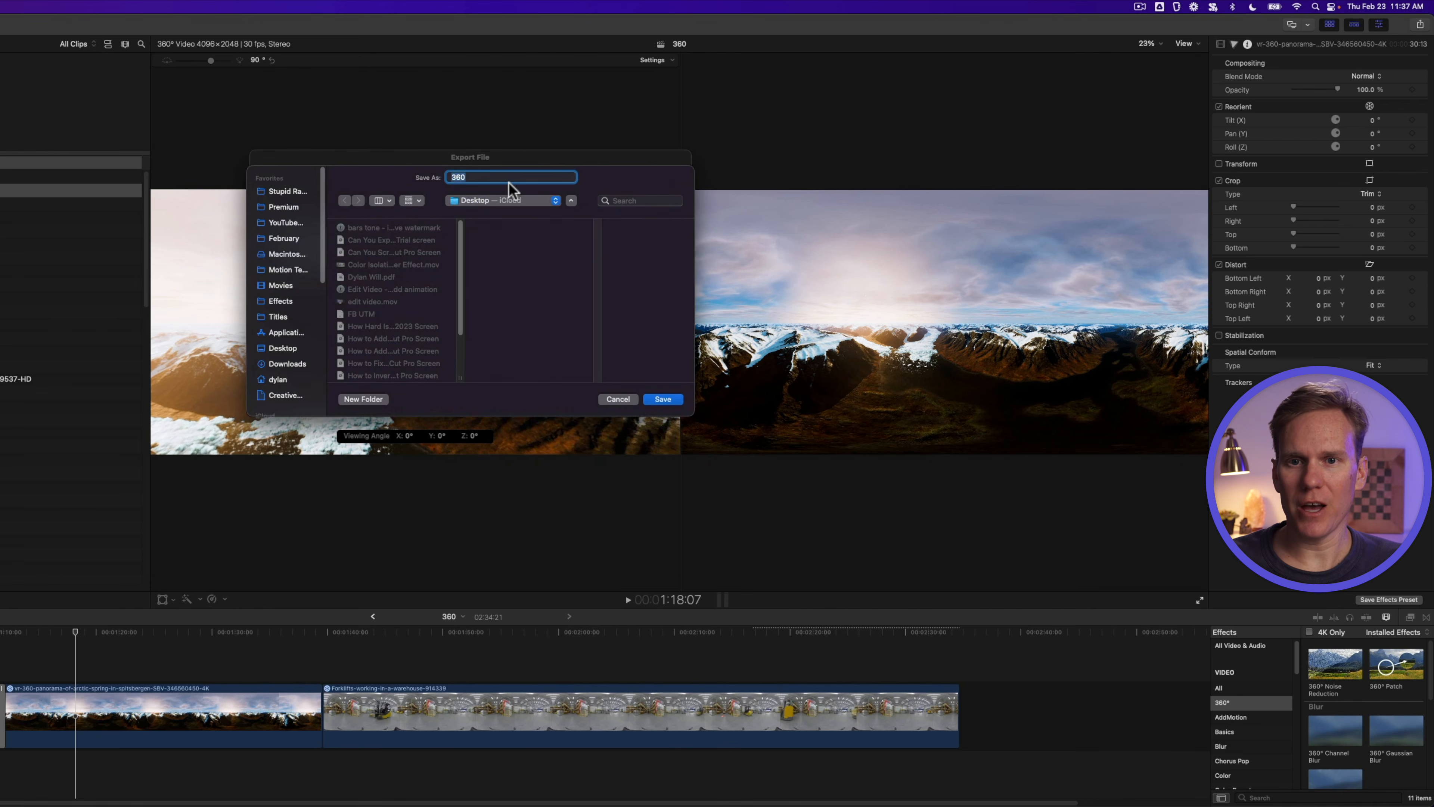